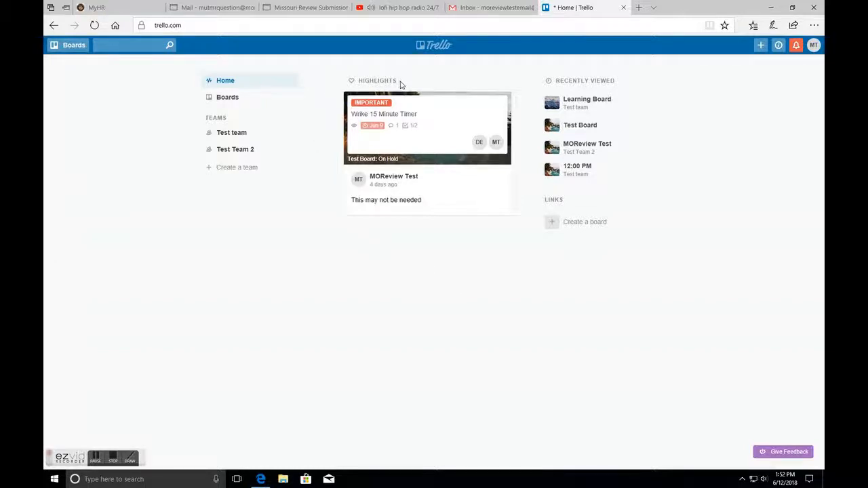
{"action": "left_click", "coordinate": [130, 457]}
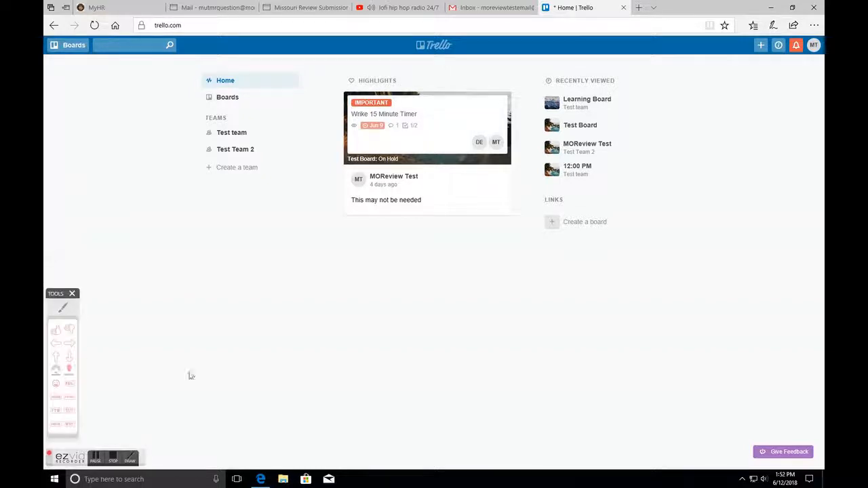
{"action": "left_click_drag", "start_coordinate": [393, 72], "coordinate": [358, 68]}
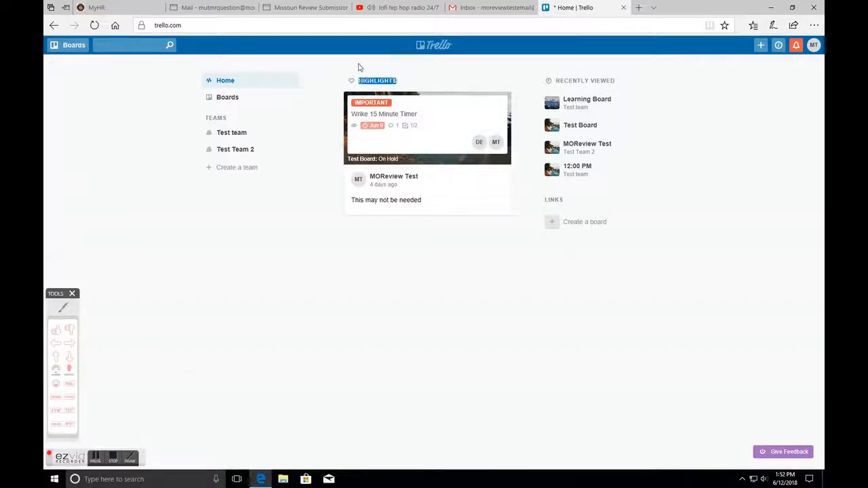
{"action": "left_click", "coordinate": [71, 293]}
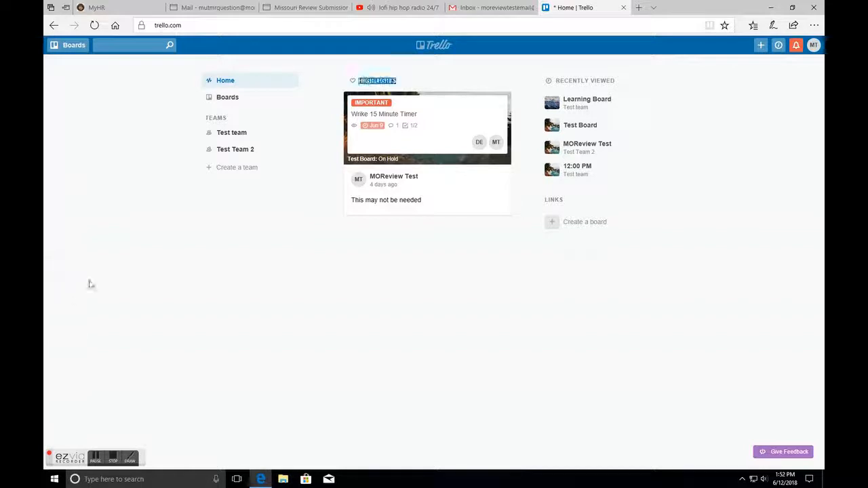
{"action": "left_click", "coordinate": [323, 127]}
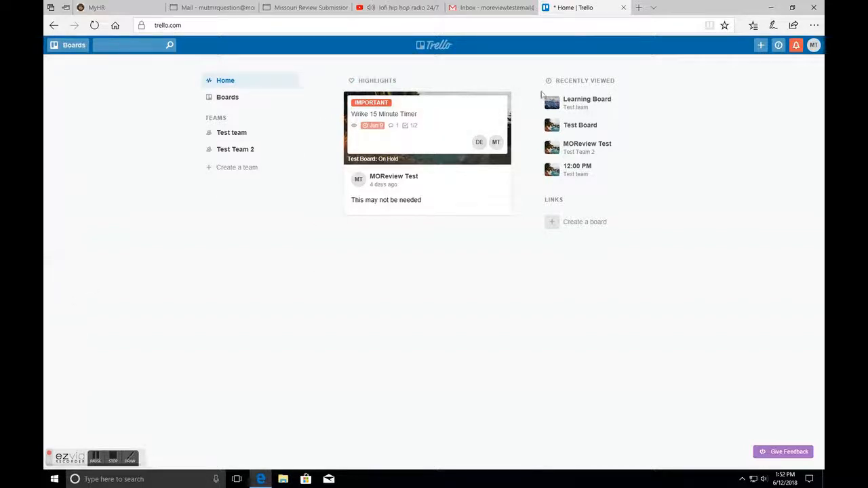
{"action": "left_click_drag", "start_coordinate": [544, 87], "coordinate": [625, 86]}
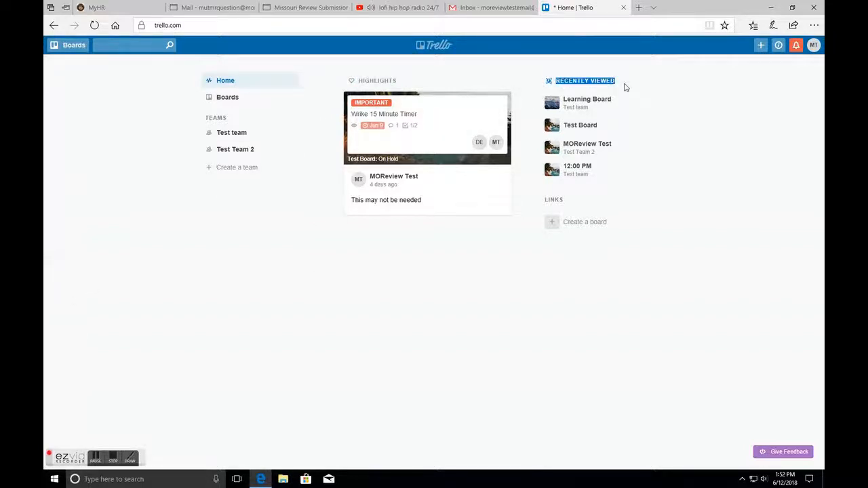
{"action": "left_click", "coordinate": [675, 159]}
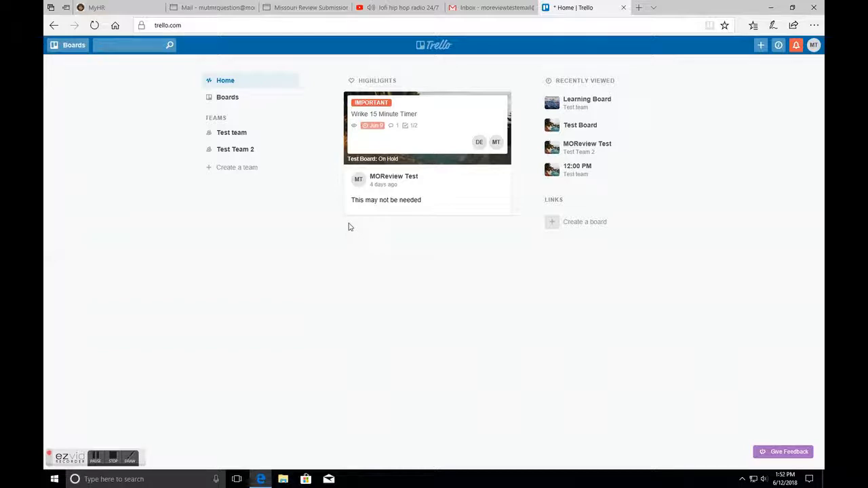
- Open the Test Board from the boards overview and go back to the boards page
{"action": "left_click", "coordinate": [283, 102]}
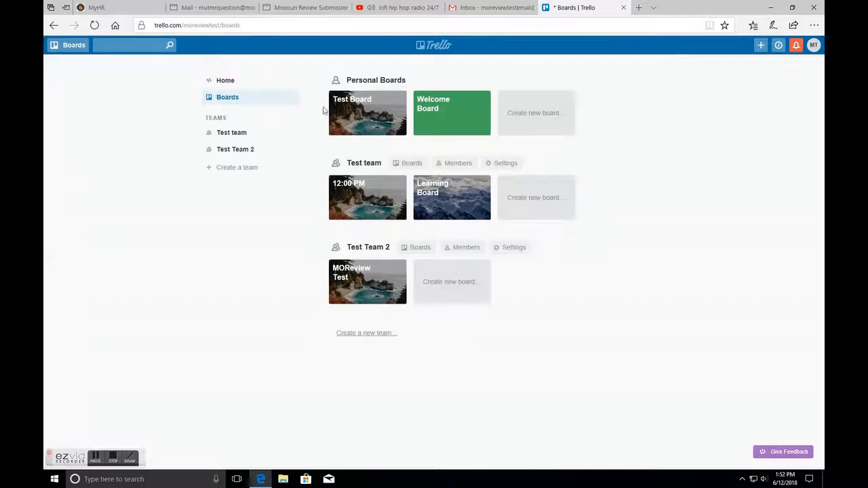
{"action": "left_click", "coordinate": [373, 129]}
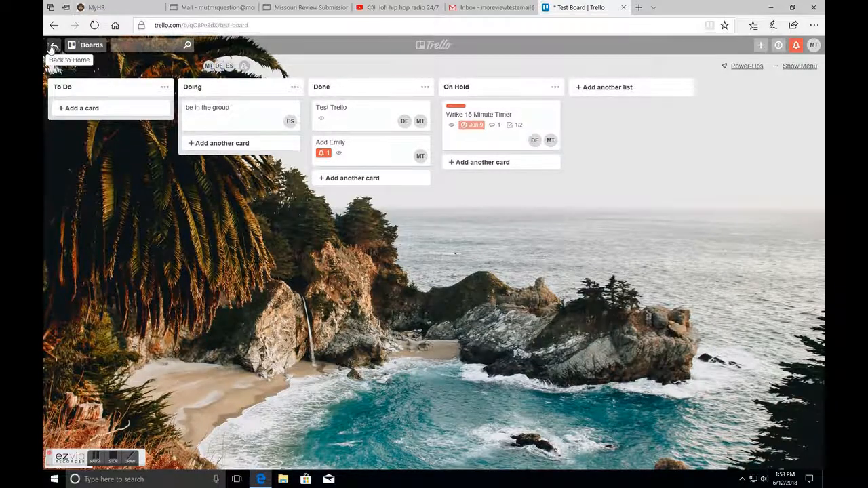
{"action": "left_click", "coordinate": [51, 46]}
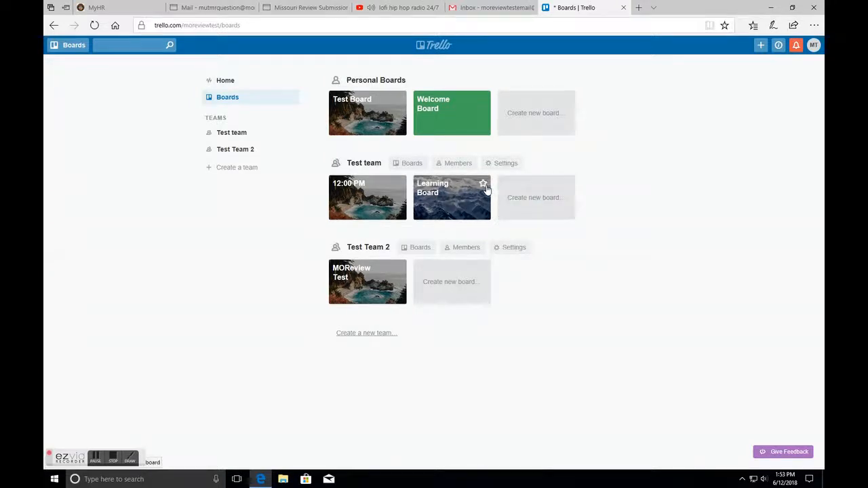
- Star the Learning Board and open it
{"action": "left_click", "coordinate": [484, 185]}
{"action": "left_click", "coordinate": [374, 106]}
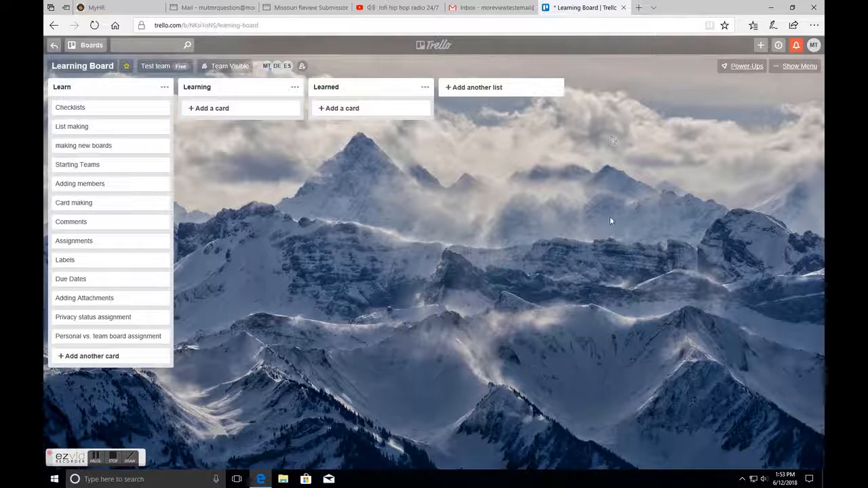
{"action": "left_click", "coordinate": [118, 453]}
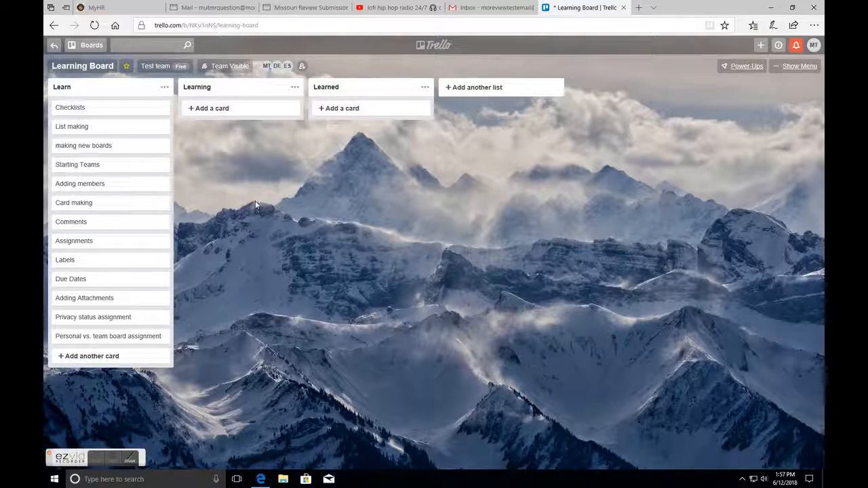
- Open the List making card, close it, and move it from the Learn list into the Learning list
{"action": "left_click", "coordinate": [137, 135]}
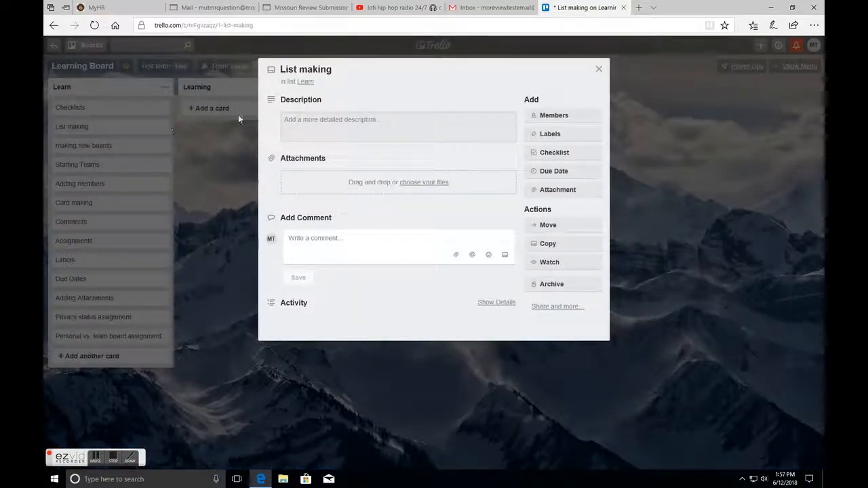
{"action": "left_click", "coordinate": [598, 69]}
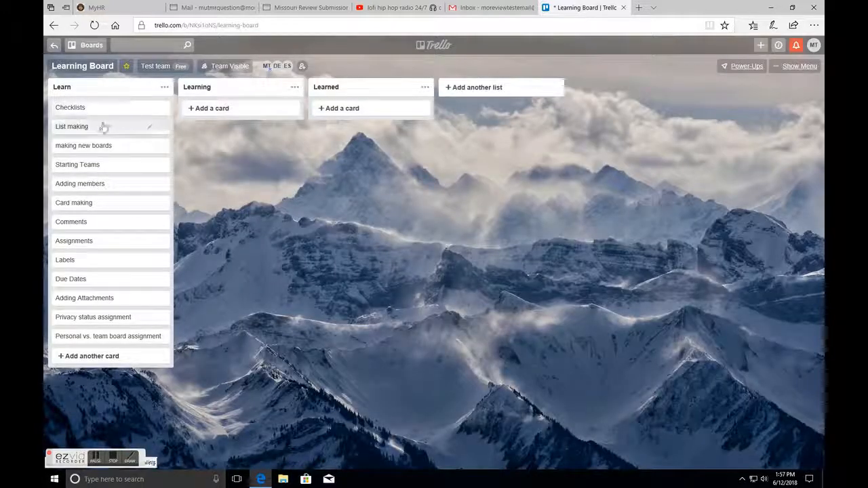
{"action": "left_click_drag", "start_coordinate": [79, 128], "coordinate": [235, 120]}
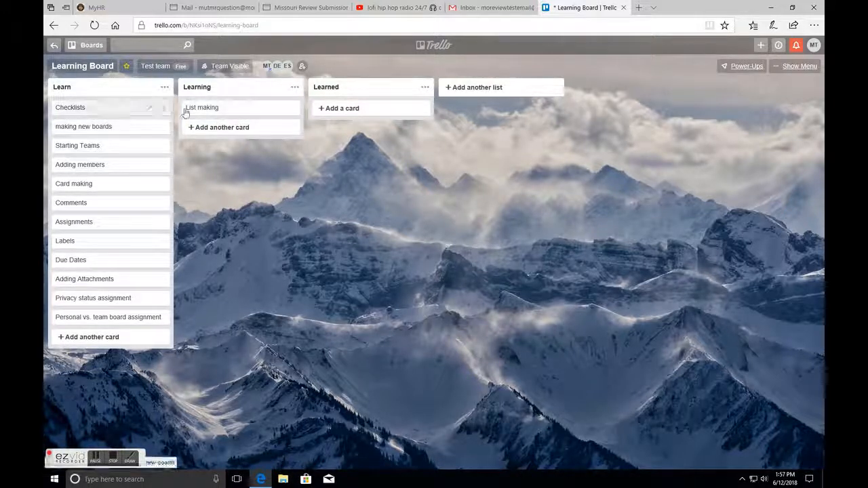
{"action": "mouse_move", "coordinate": [206, 113]}
{"action": "left_mouse_down"}
{"action": "mouse_move", "coordinate": [126, 125]}
{"action": "mouse_move", "coordinate": [224, 114]}
{"action": "mouse_move", "coordinate": [79, 191]}
{"action": "mouse_move", "coordinate": [122, 183]}
{"action": "mouse_move", "coordinate": [216, 124]}
{"action": "left_mouse_up"}
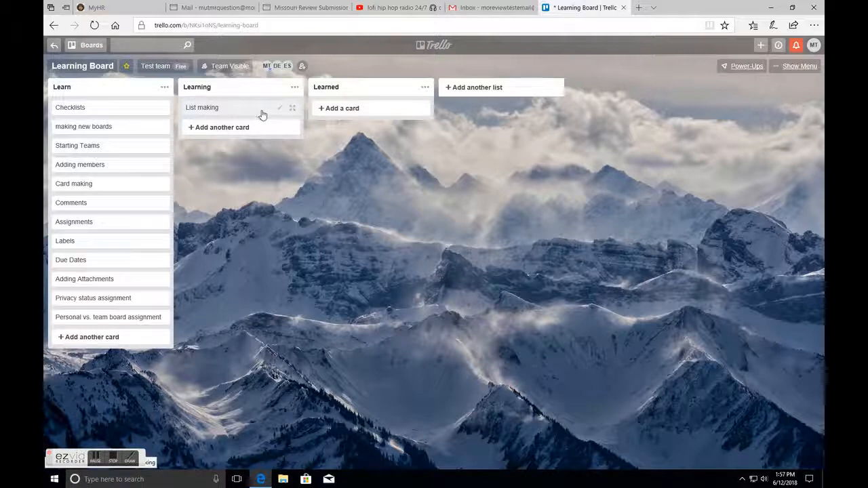
- Add a new list titled "Learning to make a list" to the board
{"action": "left_click", "coordinate": [512, 89]}
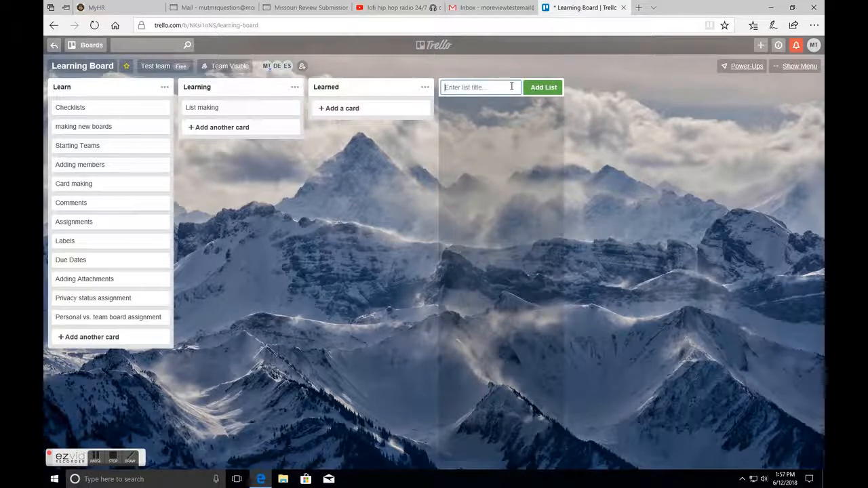
{"action": "type", "text": "Learning to make a list"}
{"action": "left_click", "coordinate": [545, 90]}
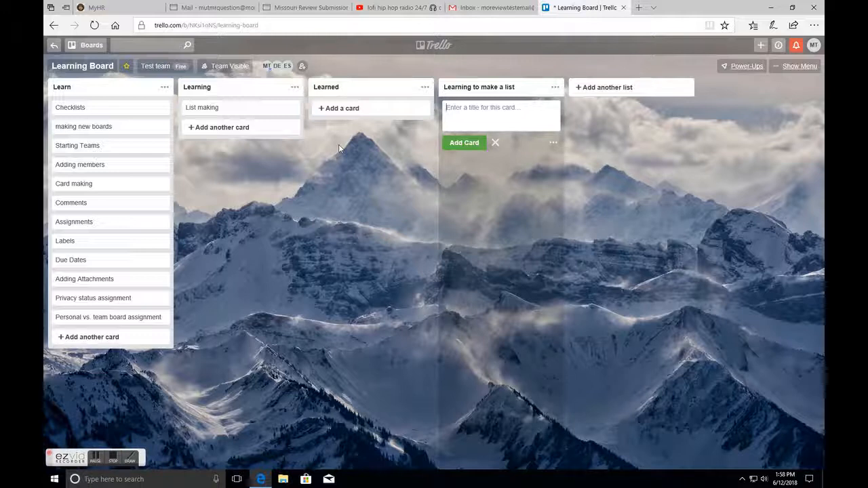
- Add a card titled "Make a list" to the Learning to make a list list
{"action": "type", "text": "M"}
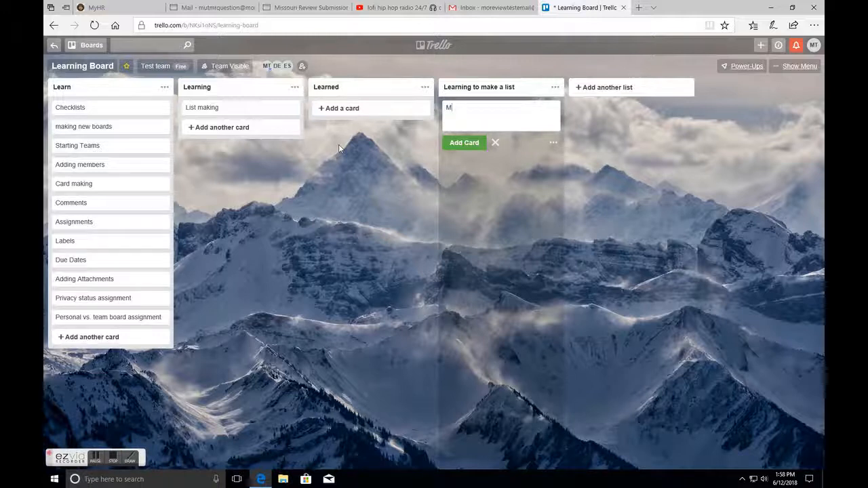
{"action": "type", "text": "ake a list"}
{"action": "key", "text": "Return"}
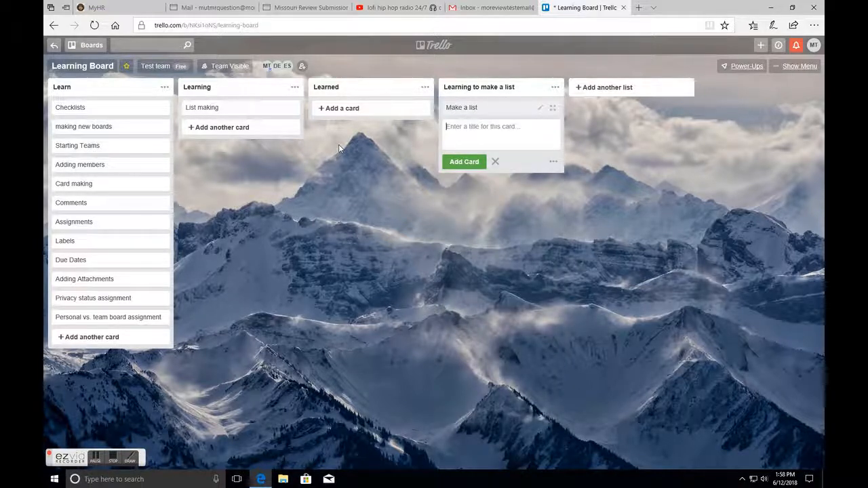
{"action": "left_click", "coordinate": [390, 213]}
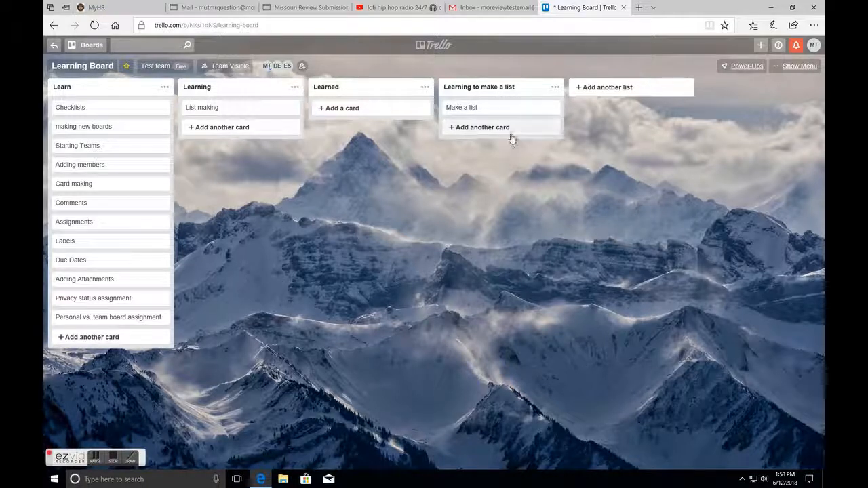
- Add another list titled "To-Do List" to the board
{"action": "left_click", "coordinate": [592, 94]}
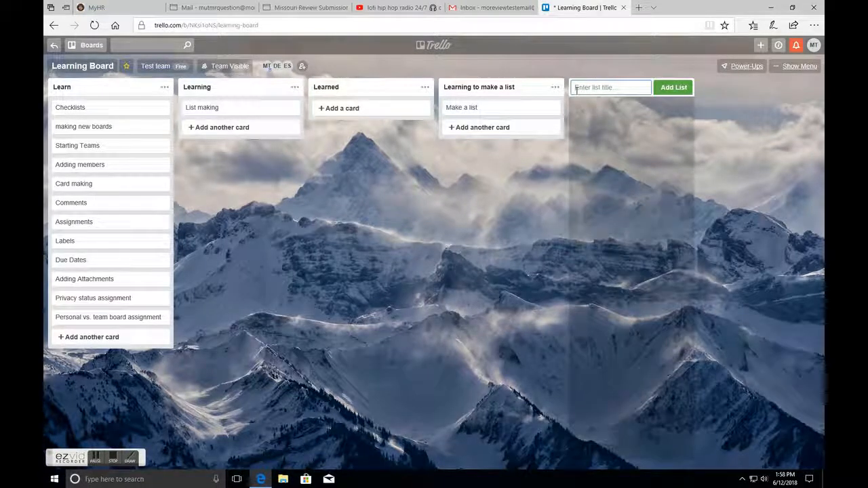
{"action": "type", "text": "L"}
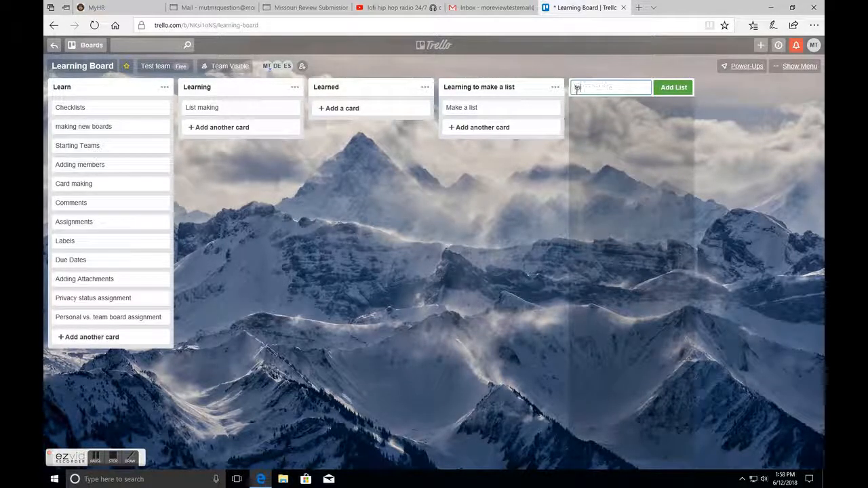
{"action": "key", "text": "BackSpace"}
{"action": "key", "text": "BackSpace"}
{"action": "type", "text": "To"}
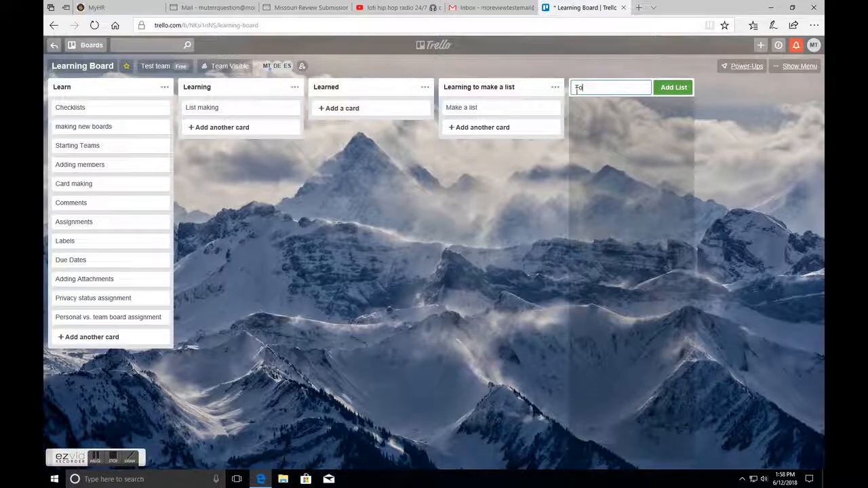
{"action": "type", "text": "-"}
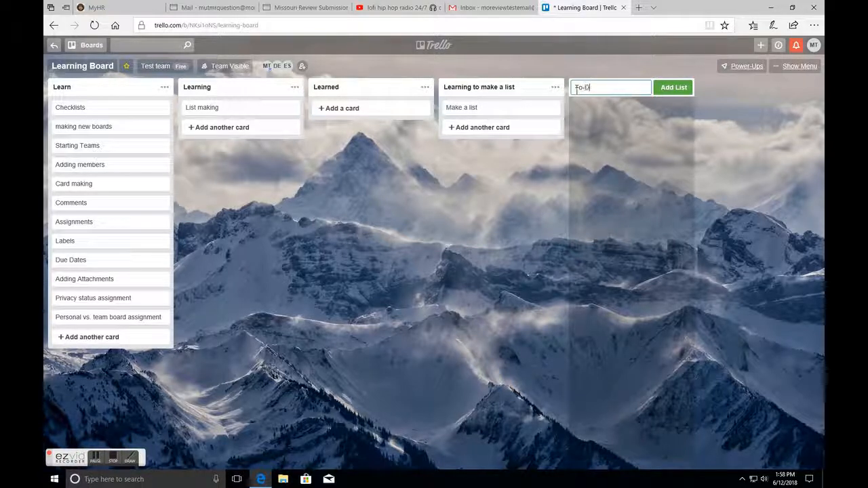
{"action": "type", "text": "Do List"}
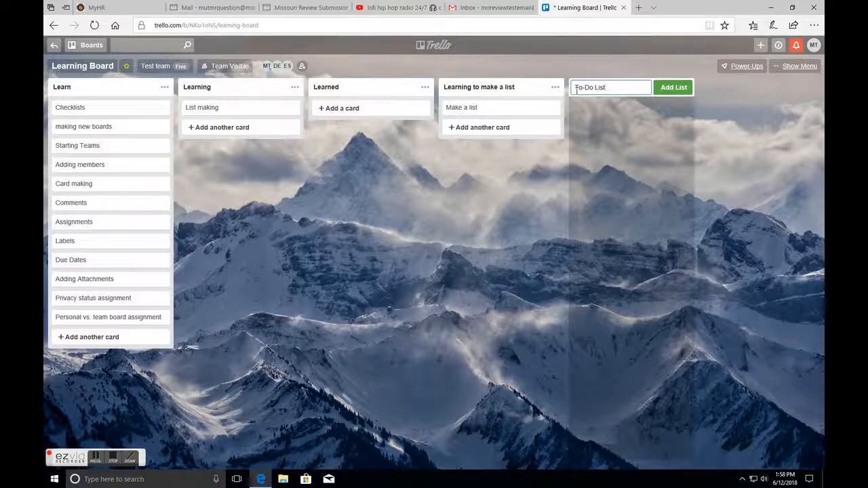
{"action": "key", "text": "Return"}
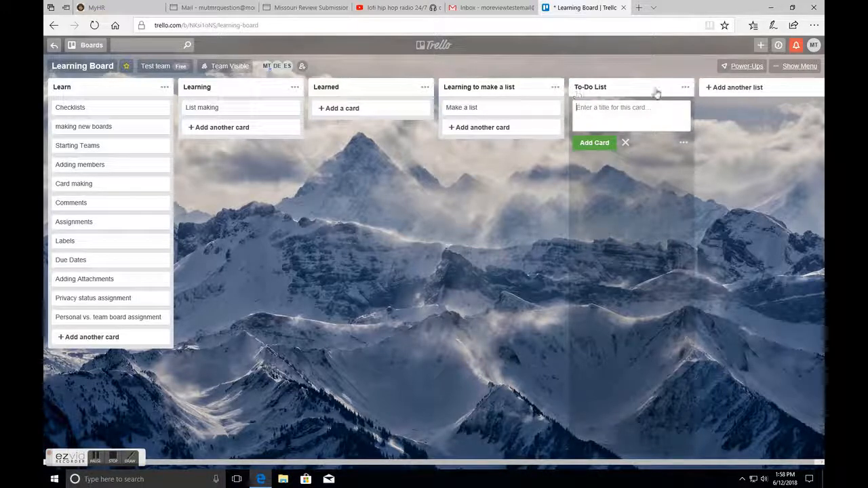
- Add another list titled "Doing" to the board
{"action": "left_click", "coordinate": [735, 89]}
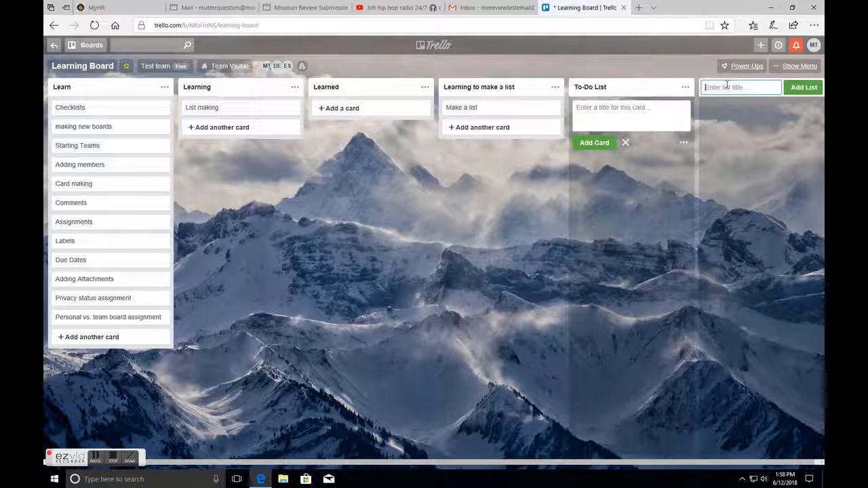
{"action": "type", "text": "Doin"}
{"action": "key", "text": "BackSpace"}
{"action": "type", "text": "Doing"}
{"action": "key", "text": "Return"}
{"action": "left_click", "coordinate": [654, 242]}
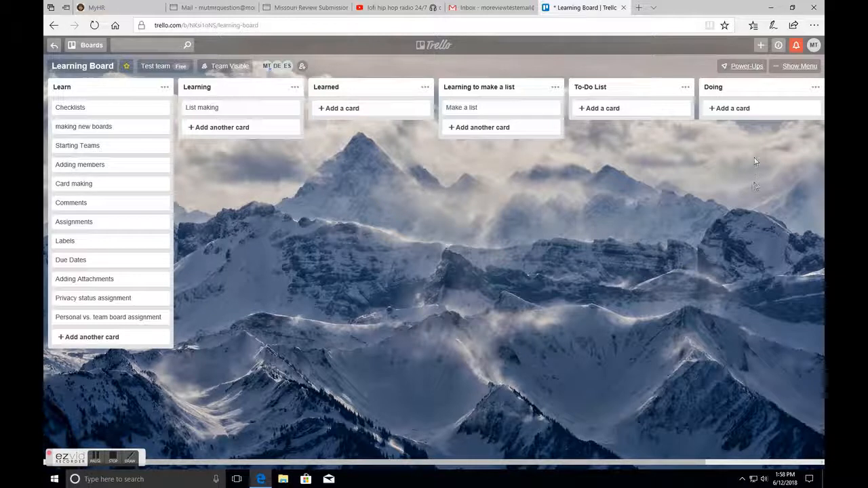
- Archive the Doing list
{"action": "left_click_drag", "start_coordinate": [634, 465], "coordinate": [793, 458]}
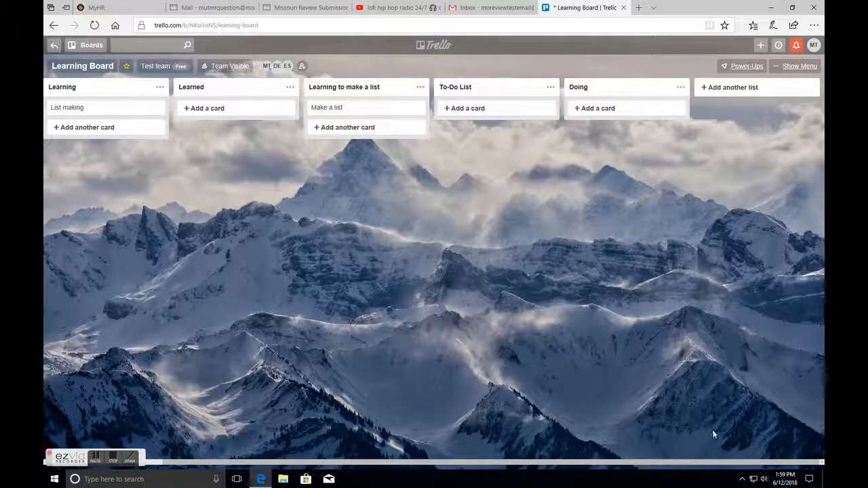
{"action": "left_click", "coordinate": [681, 87]}
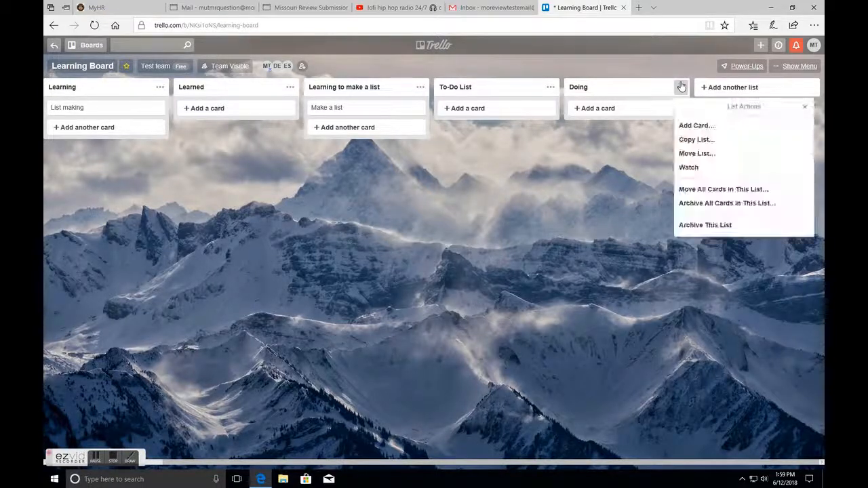
{"action": "left_click", "coordinate": [708, 225]}
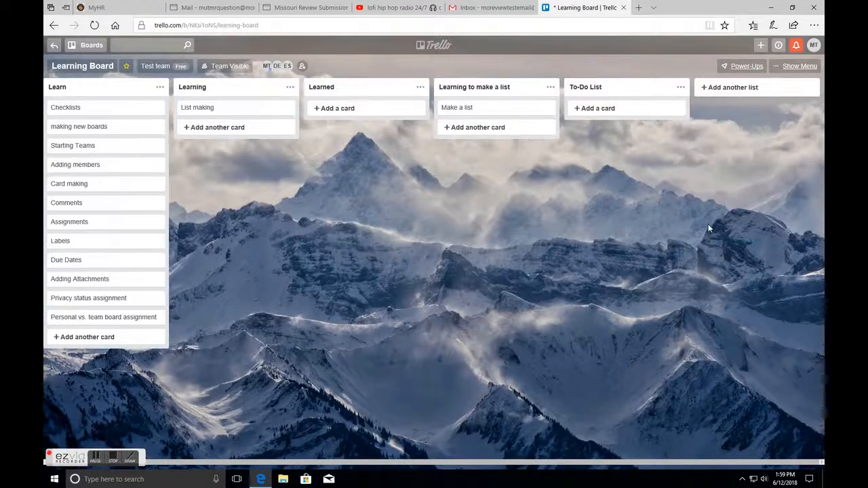
- Archive the To-Do List list
{"action": "left_click", "coordinate": [679, 88]}
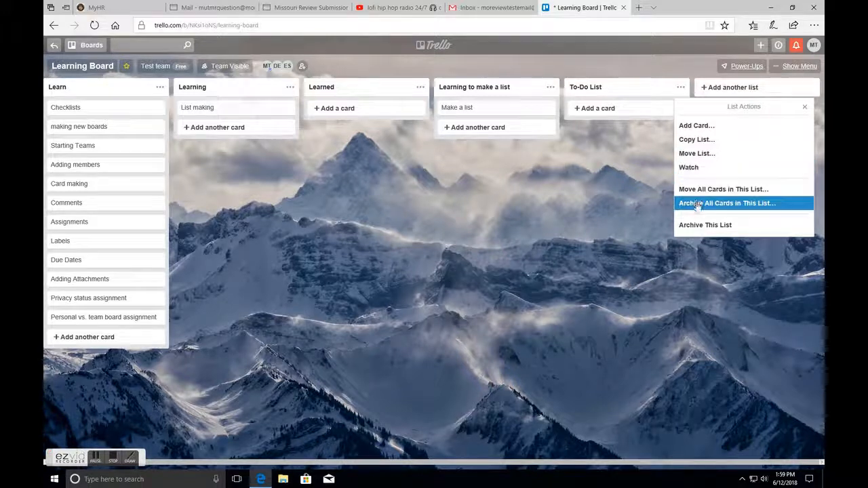
{"action": "left_click", "coordinate": [702, 226]}
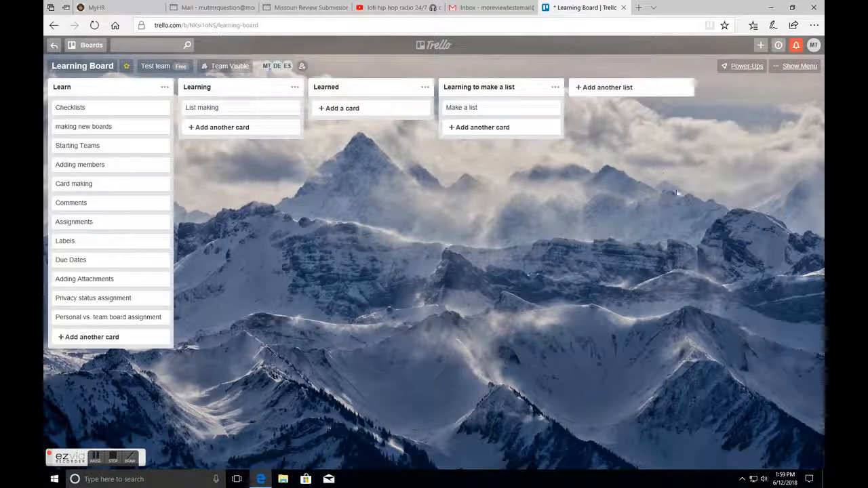
- Archive the Learning to make a list list
{"action": "left_click", "coordinate": [555, 91]}
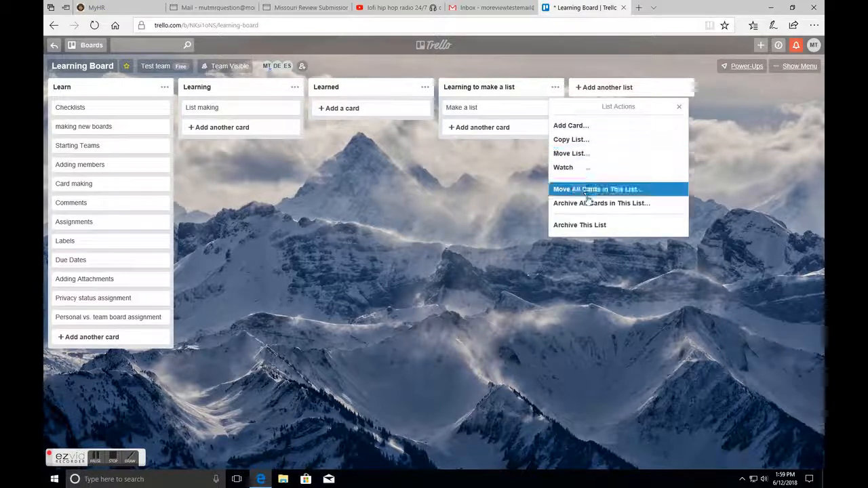
{"action": "left_click", "coordinate": [585, 225]}
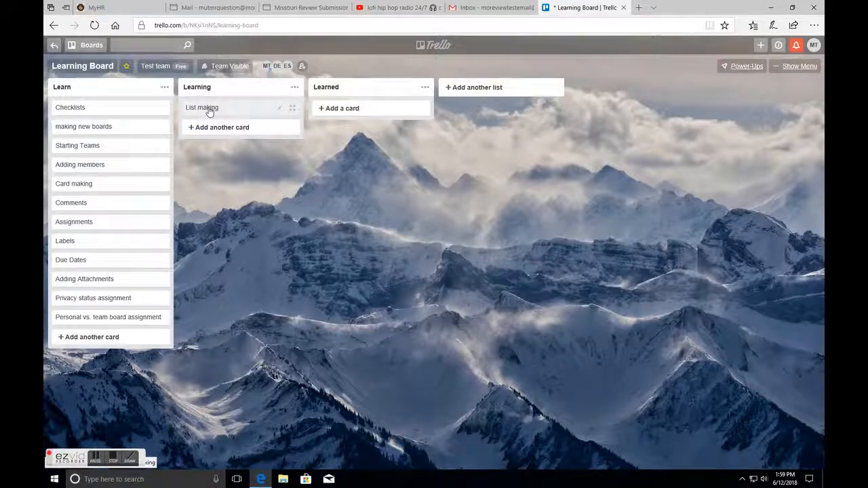
- Move the List making and Card making cards into the Learned list
{"action": "left_click_drag", "start_coordinate": [209, 112], "coordinate": [354, 118]}
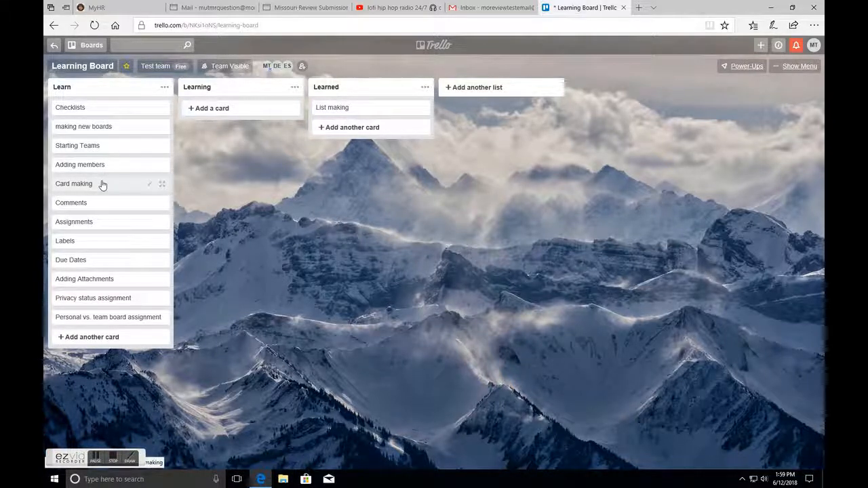
{"action": "left_click_drag", "start_coordinate": [105, 184], "coordinate": [349, 109]}
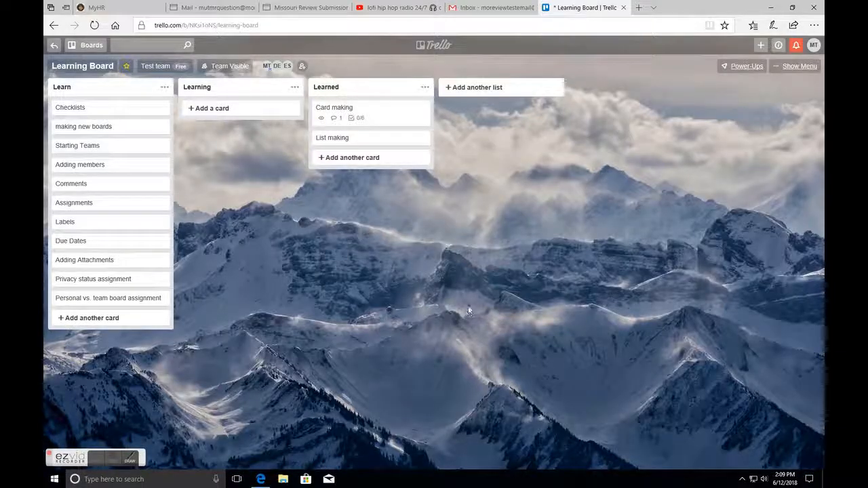
- Open the Card making card and review its checklist and activity comment
{"action": "left_click", "coordinate": [354, 110]}
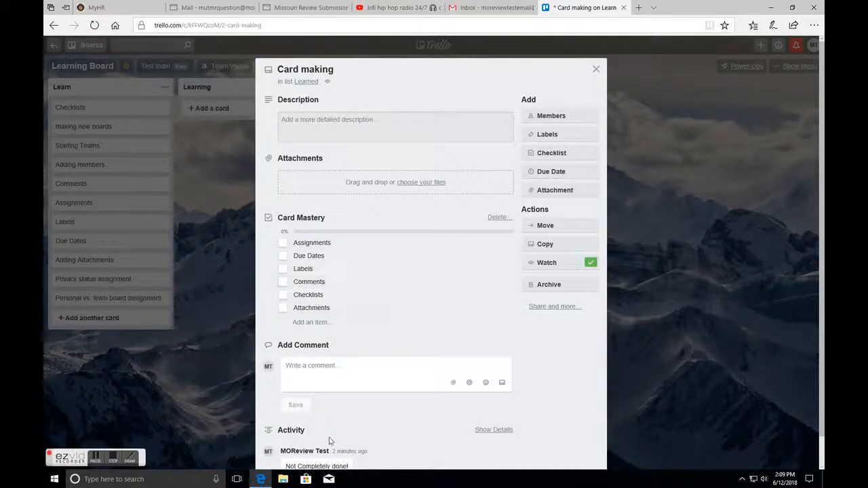
{"action": "scroll", "coordinate": [330, 444], "scroll_direction": "down", "scroll_amount": 1}
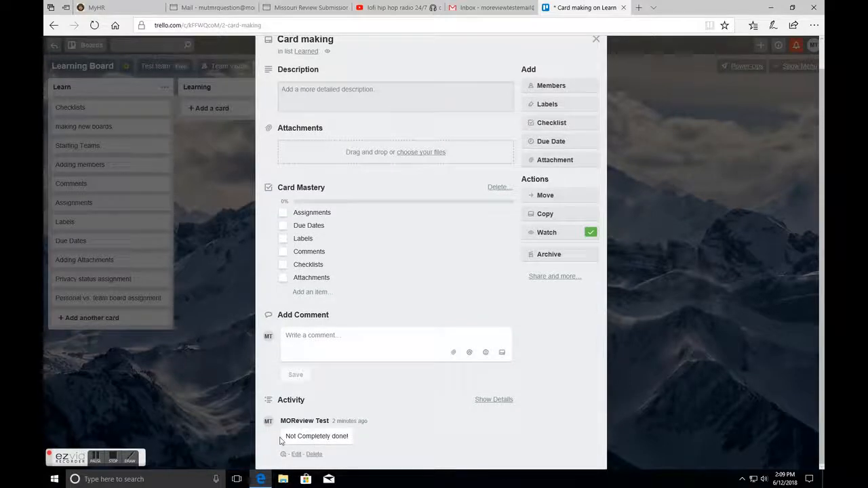
{"action": "left_click_drag", "start_coordinate": [274, 440], "coordinate": [357, 443]}
{"action": "left_click", "coordinate": [416, 441]}
{"action": "left_click", "coordinate": [595, 39]}
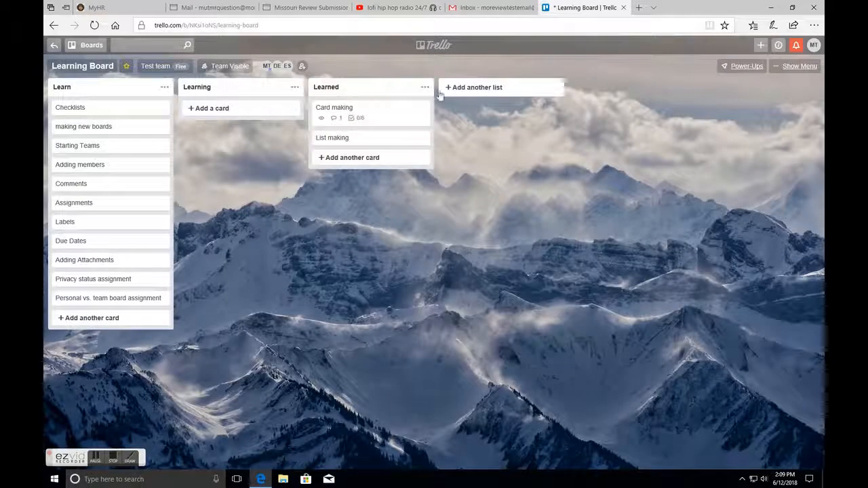
- Move the Card making card back into the Learning list and open it to check its checklist
{"action": "left_click_drag", "start_coordinate": [383, 113], "coordinate": [273, 120]}
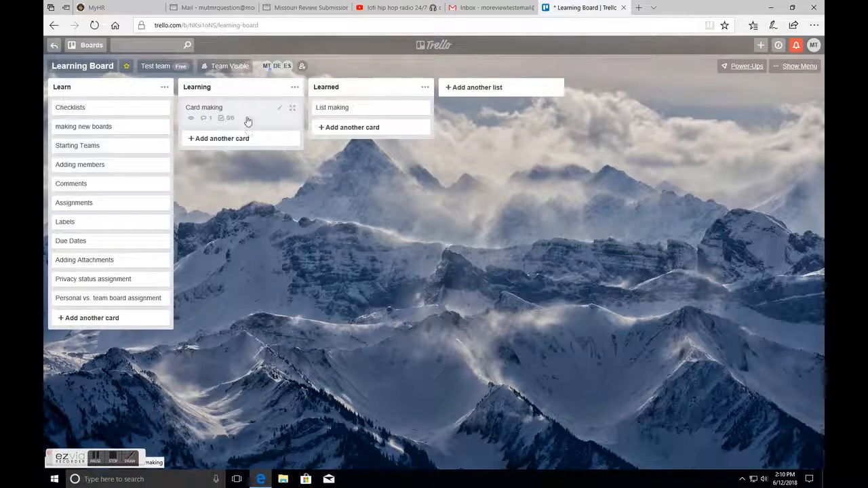
{"action": "left_click", "coordinate": [248, 113]}
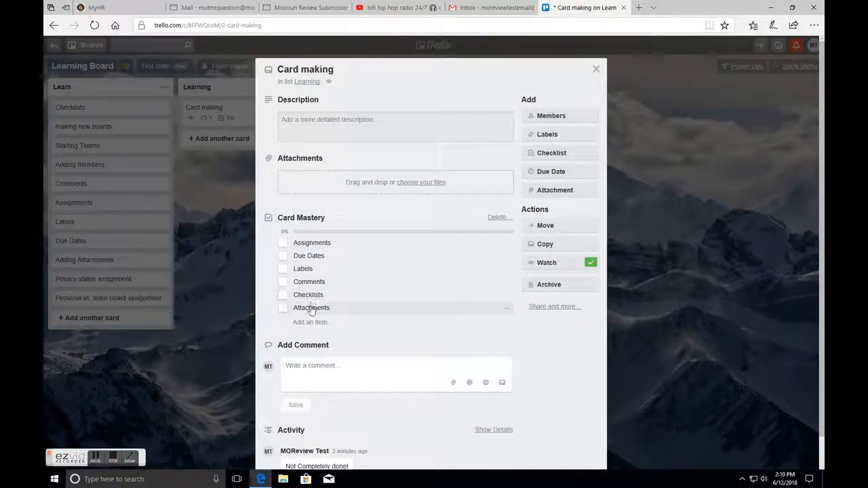
{"action": "left_click", "coordinate": [595, 70]}
- Move the Checklists, Comments, Assignments, Due Dates, Labels and Adding Attachments cards from Learn into Learning
{"action": "left_click_drag", "start_coordinate": [96, 108], "coordinate": [213, 118]}
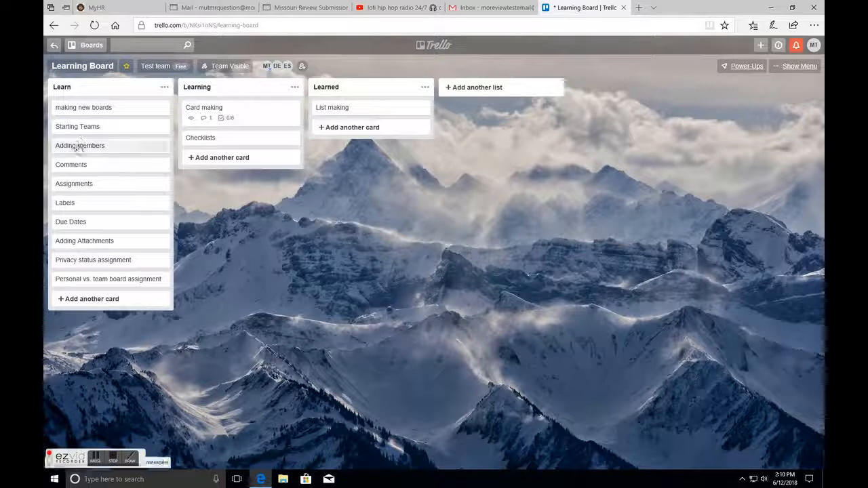
{"action": "left_click_drag", "start_coordinate": [80, 166], "coordinate": [222, 142]}
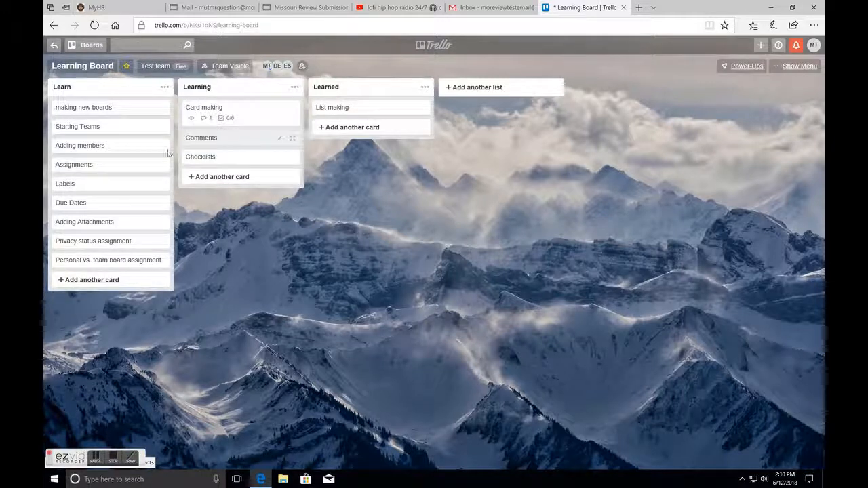
{"action": "left_click_drag", "start_coordinate": [88, 170], "coordinate": [224, 157]}
{"action": "left_click_drag", "start_coordinate": [98, 194], "coordinate": [218, 157]}
{"action": "left_click_drag", "start_coordinate": [116, 172], "coordinate": [219, 157]}
{"action": "left_click_drag", "start_coordinate": [102, 173], "coordinate": [195, 161]}
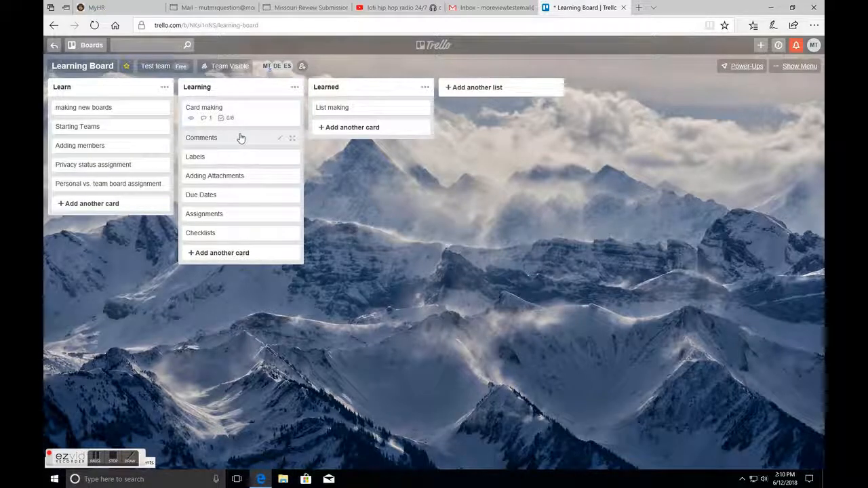
- Open the Card making and Assignments cards, then assign a board member to the Assignments card
{"action": "left_click", "coordinate": [245, 112]}
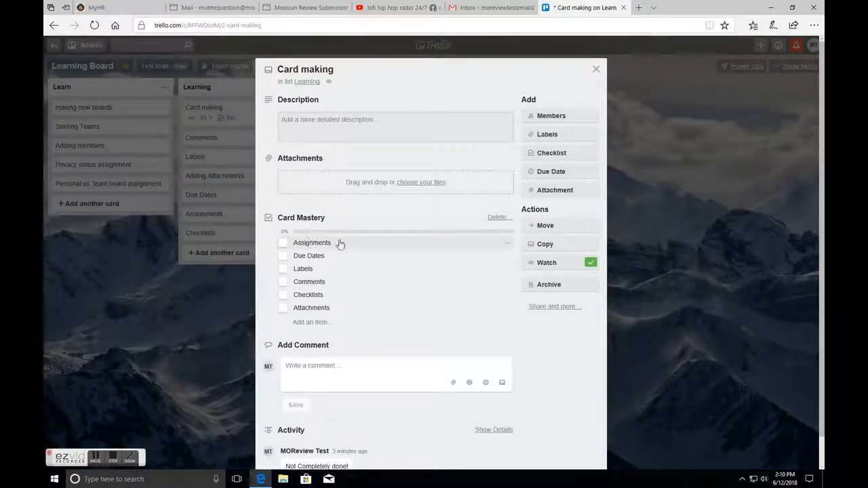
{"action": "left_click", "coordinate": [593, 70]}
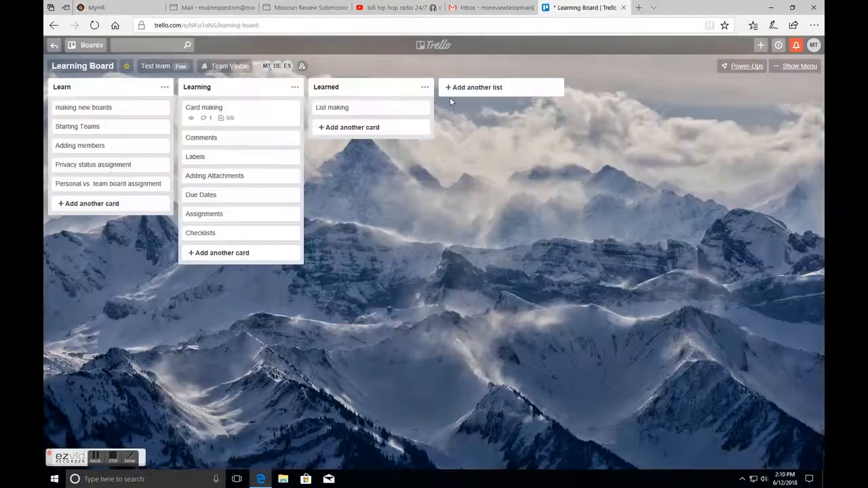
{"action": "left_click", "coordinate": [223, 213]}
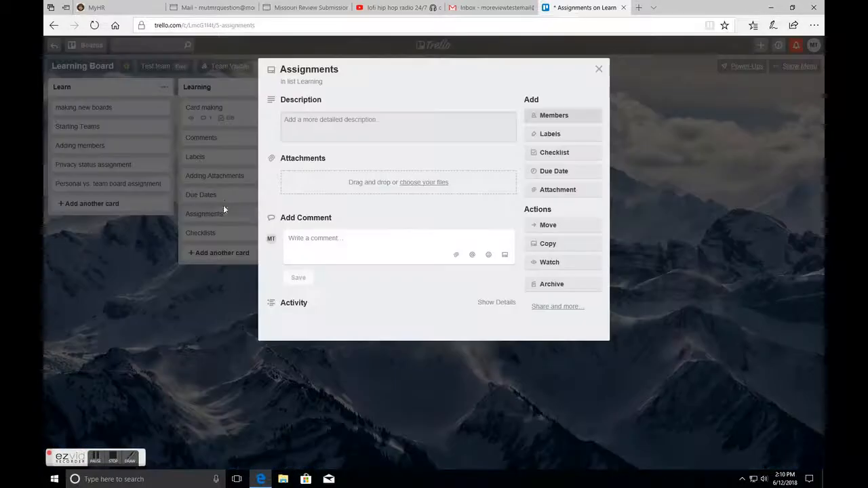
{"action": "left_click", "coordinate": [596, 70]}
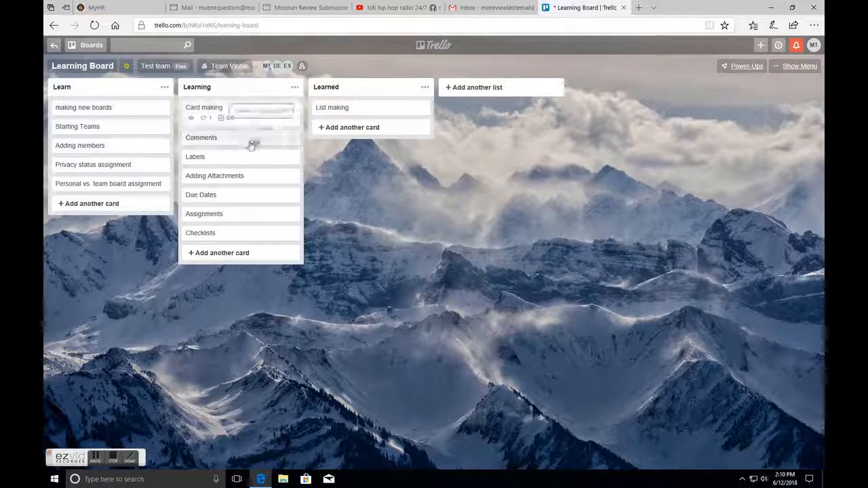
{"action": "left_click_drag", "start_coordinate": [219, 187], "coordinate": [218, 215]}
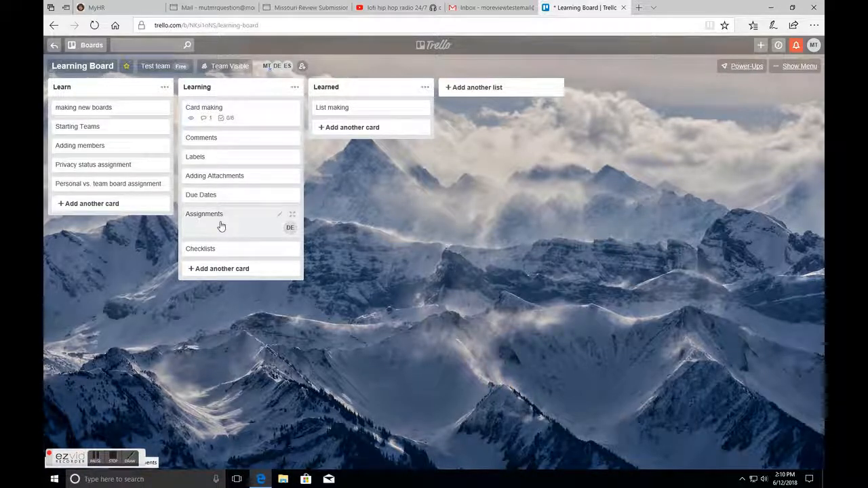
- Tick Assignments in the Card making checklist and move the Assignments card into Learned
{"action": "left_click", "coordinate": [242, 116]}
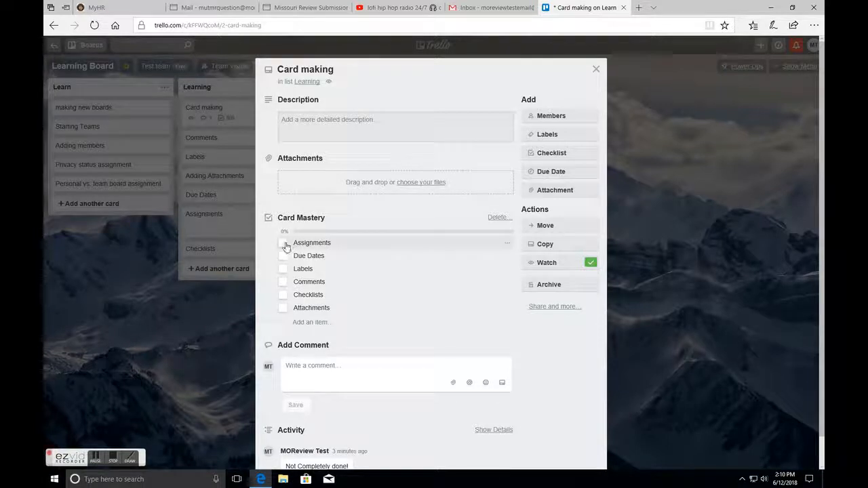
{"action": "left_click", "coordinate": [284, 244]}
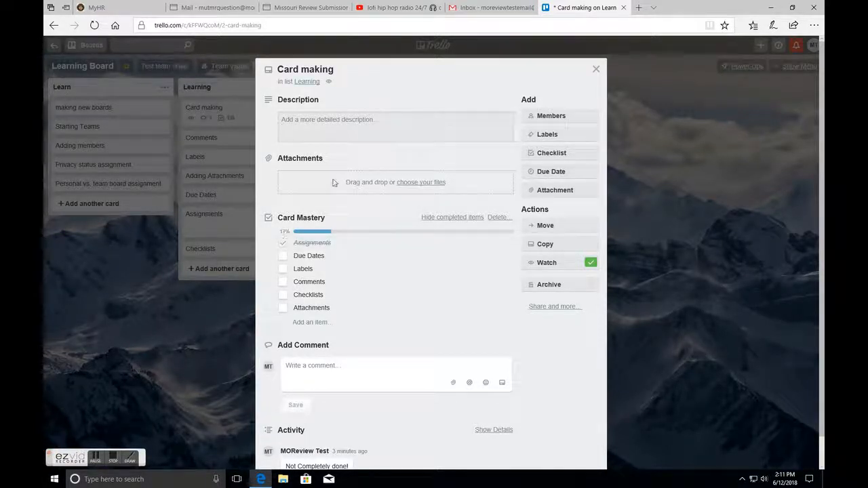
{"action": "left_click", "coordinate": [596, 70]}
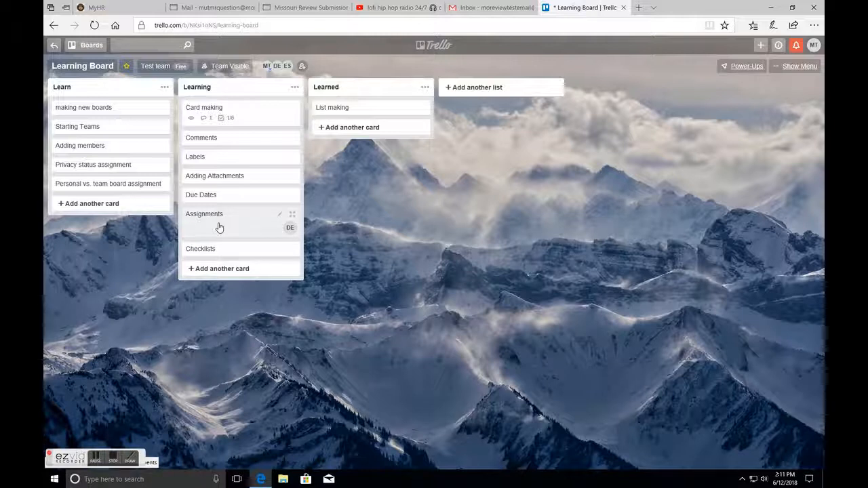
{"action": "left_click_drag", "start_coordinate": [218, 227], "coordinate": [351, 107]}
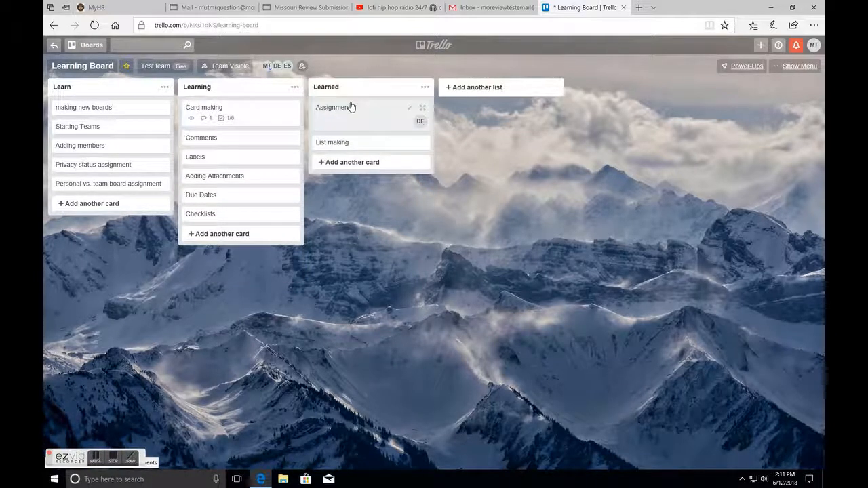
- Set the Due Dates card's due date to 6/15/2018
{"action": "left_click", "coordinate": [210, 196]}
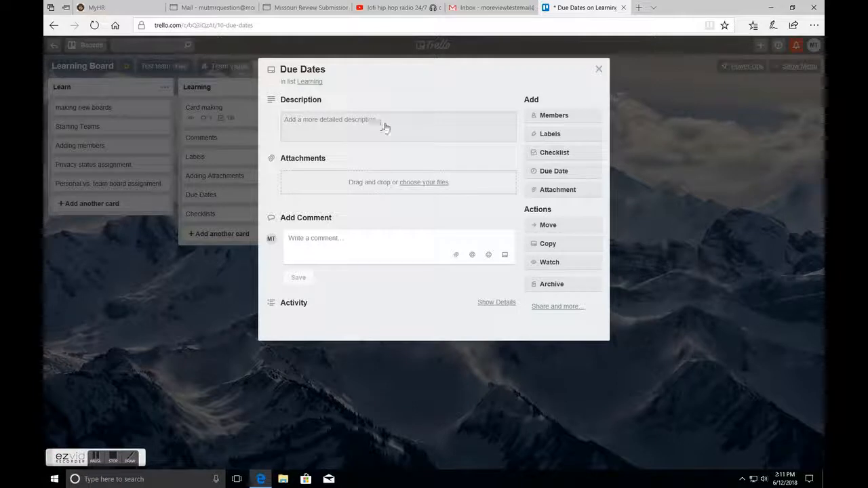
{"action": "left_click", "coordinate": [579, 174]}
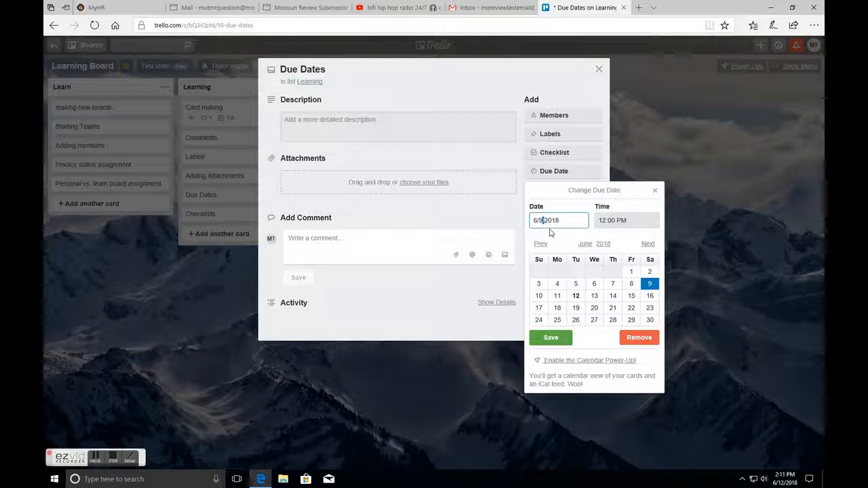
{"action": "key", "text": "BackSpace"}
{"action": "key", "text": "BackSpace"}
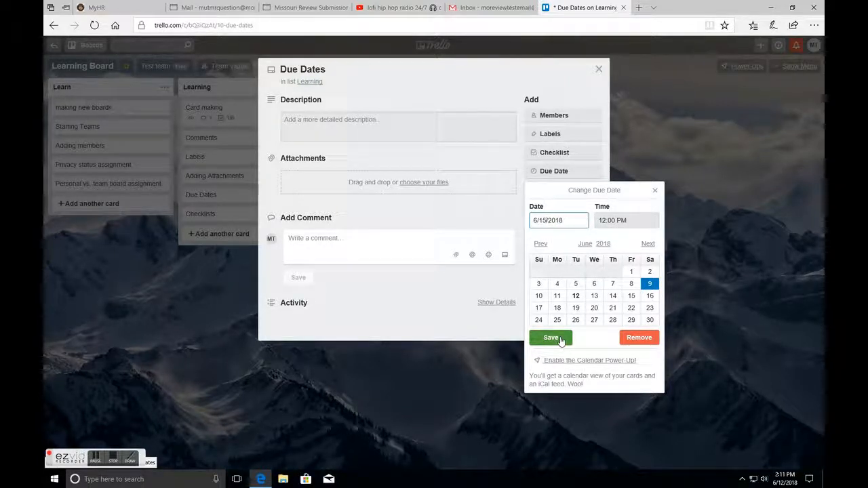
{"action": "left_click", "coordinate": [551, 338]}
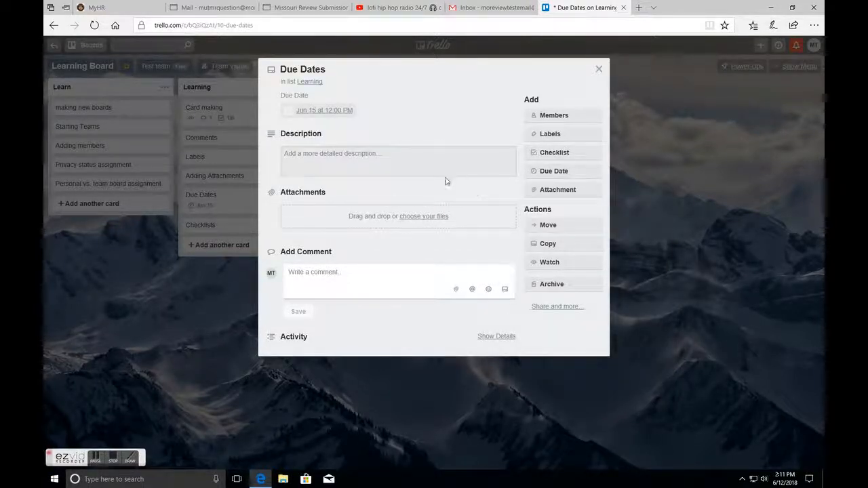
{"action": "left_click", "coordinate": [597, 70]}
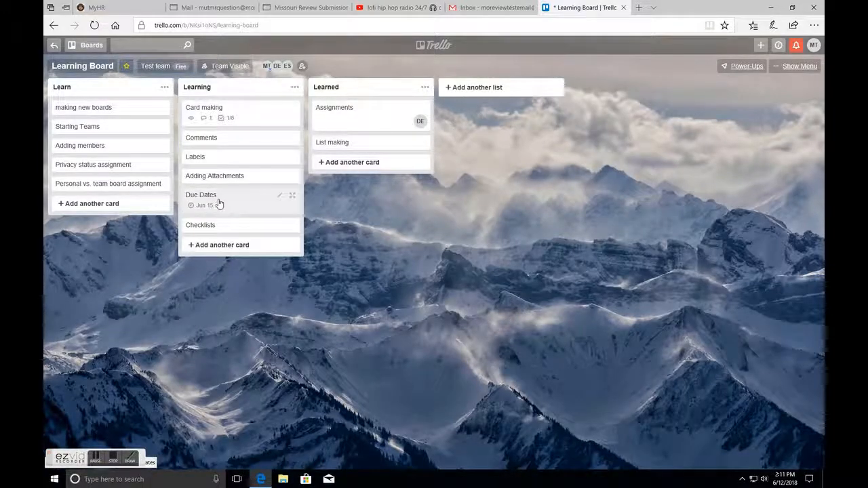
- Move the Due Dates card into Learned and tick Due Dates in the Card making checklist
{"action": "left_click_drag", "start_coordinate": [219, 204], "coordinate": [344, 117]}
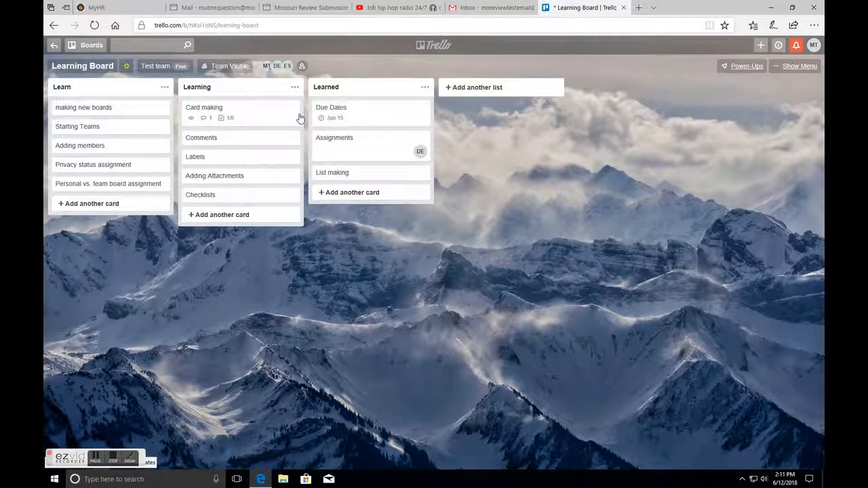
{"action": "left_click", "coordinate": [254, 112]}
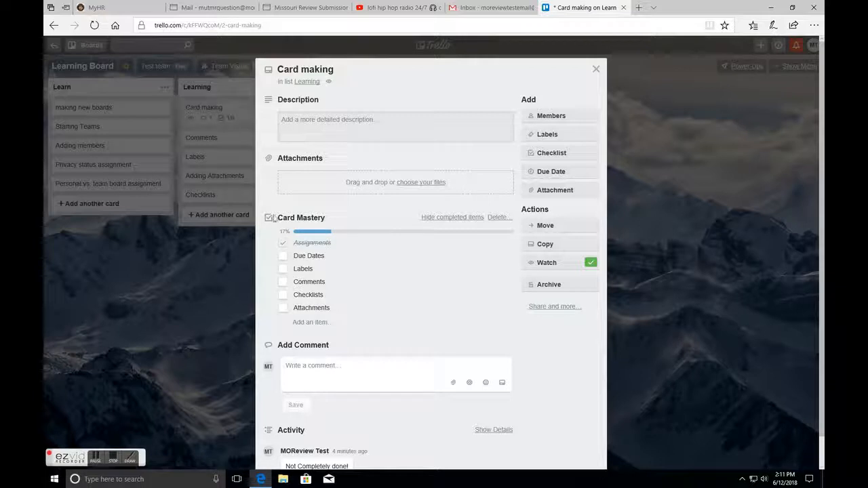
{"action": "left_click", "coordinate": [284, 257]}
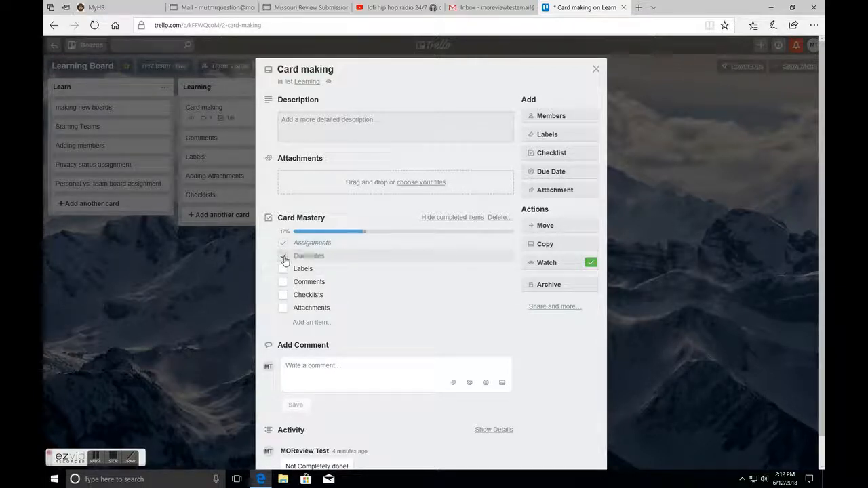
{"action": "left_click", "coordinate": [596, 70]}
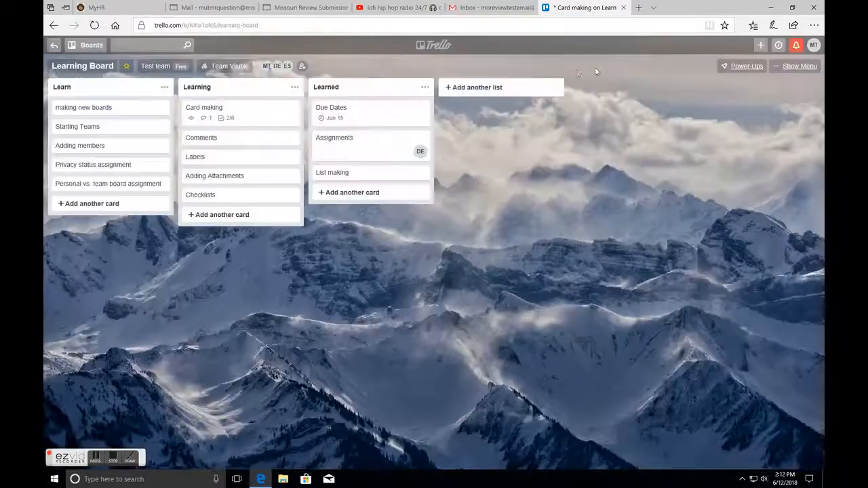
- Add the IMPORTANT! label to the Labels card and move that card into Learned
{"action": "left_click", "coordinate": [220, 161]}
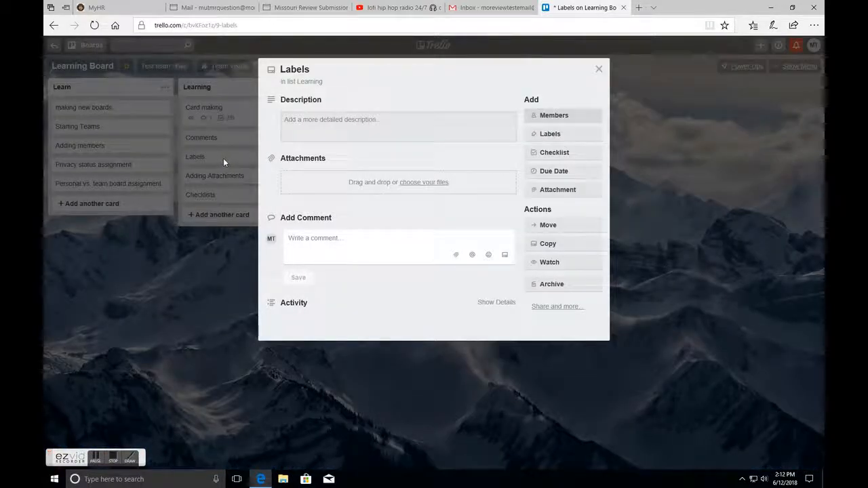
{"action": "left_click", "coordinate": [579, 135]}
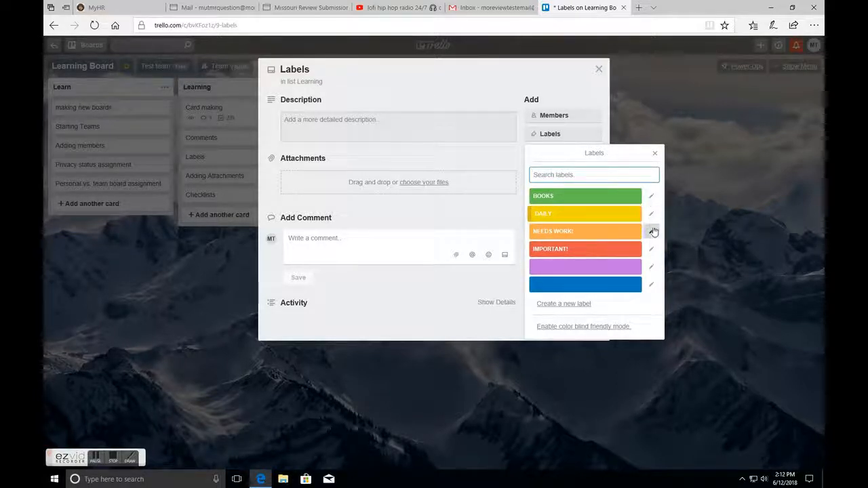
{"action": "left_click", "coordinate": [586, 250]}
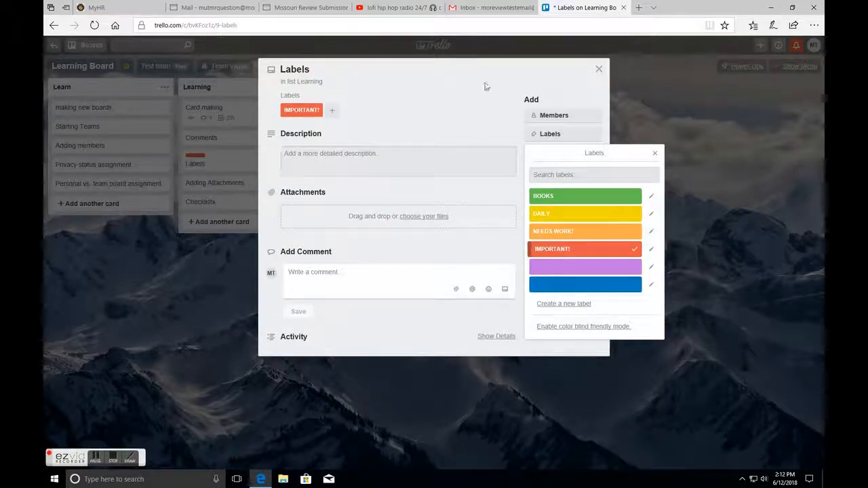
{"action": "left_click", "coordinate": [597, 70]}
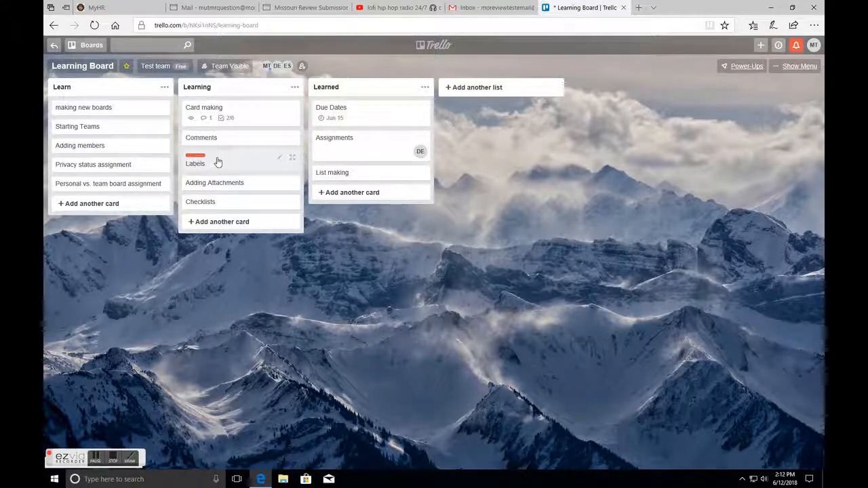
{"action": "left_click_drag", "start_coordinate": [218, 161], "coordinate": [397, 149]}
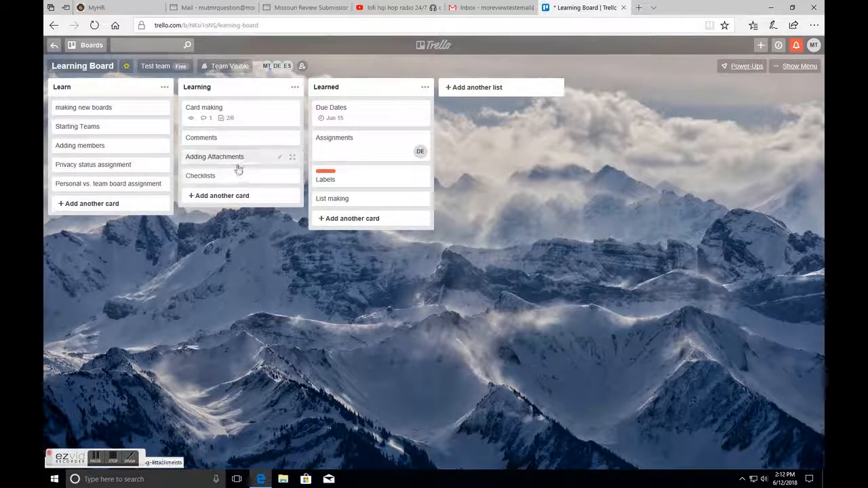
- Tick Labels in the Card making card's Card Mastery checklist and close the card
{"action": "left_click", "coordinate": [243, 121]}
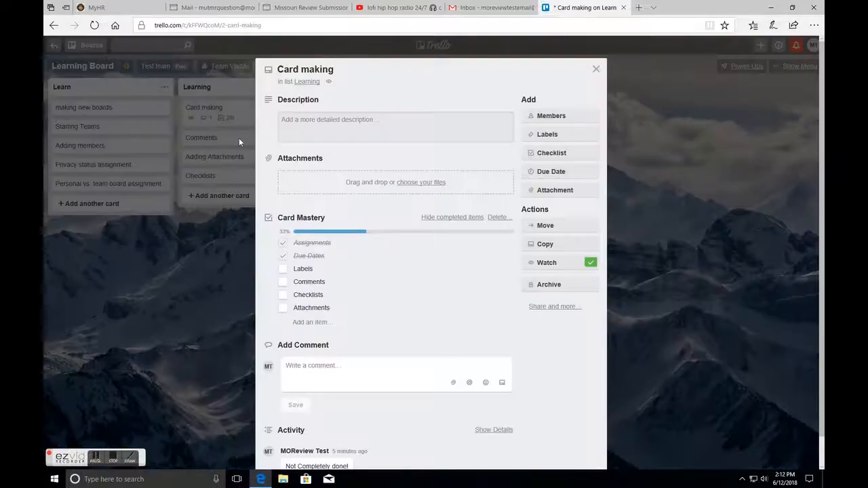
{"action": "left_click", "coordinate": [283, 270]}
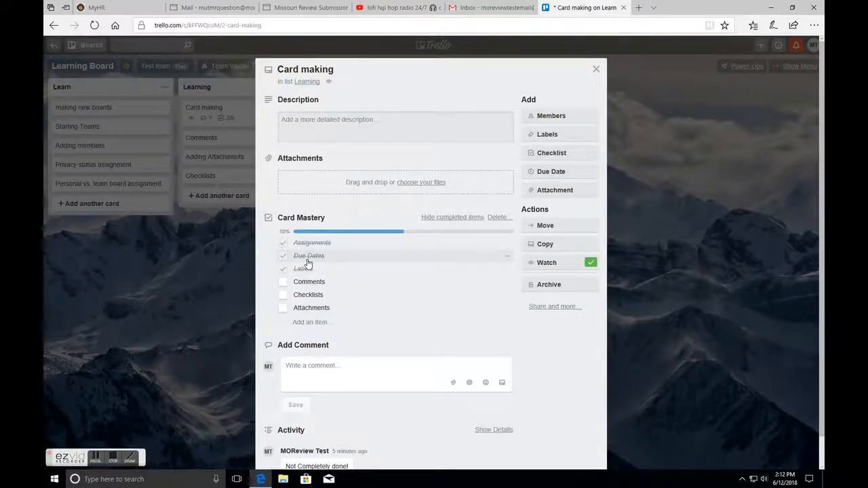
{"action": "left_click", "coordinate": [595, 70]}
- Add the comment "We need to finish this!" to the Comments card
{"action": "left_click", "coordinate": [236, 137]}
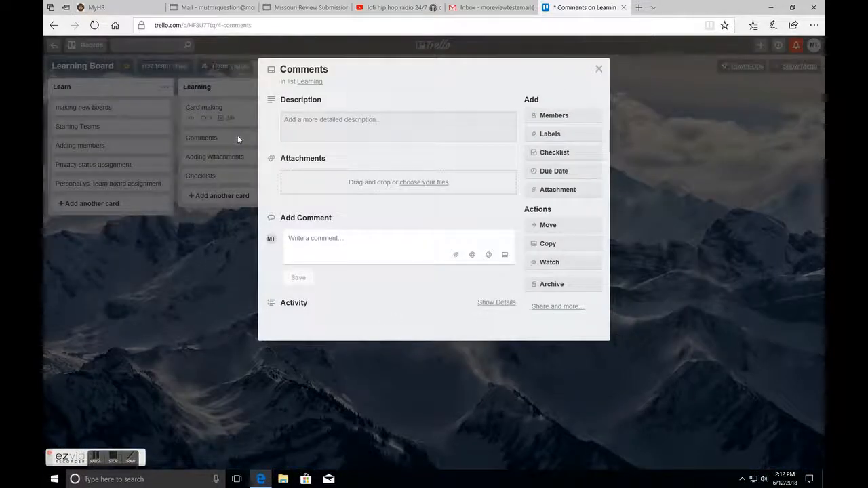
{"action": "left_click", "coordinate": [300, 235]}
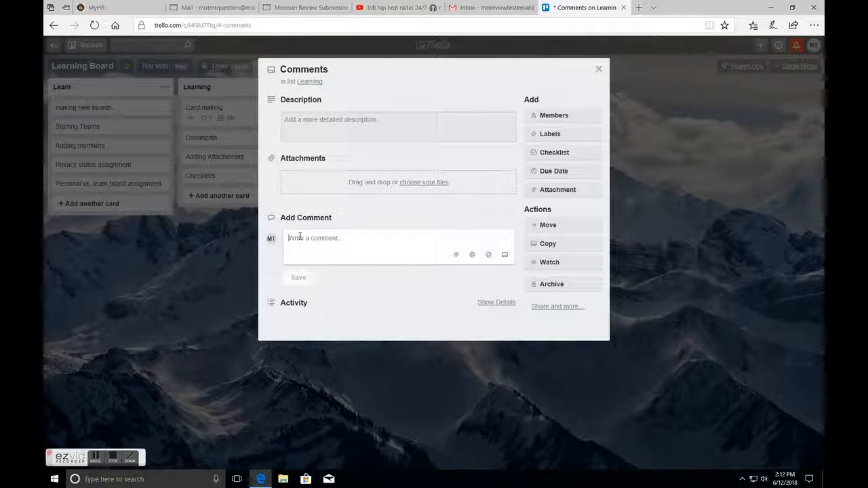
{"action": "type", "text": "we"}
{"action": "key", "text": "BackSpace"}
{"action": "key", "text": "BackSpace"}
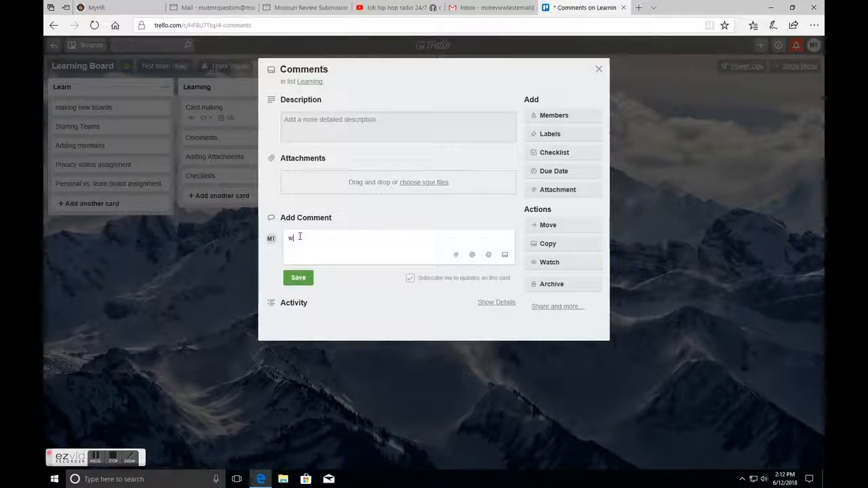
{"action": "type", "text": "We need to"}
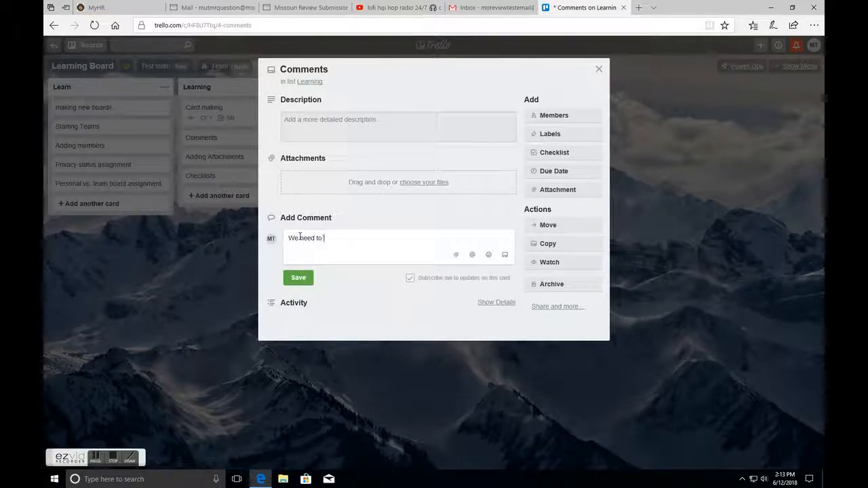
{"action": "type", "text": " finish this!"}
{"action": "left_click", "coordinate": [309, 279]}
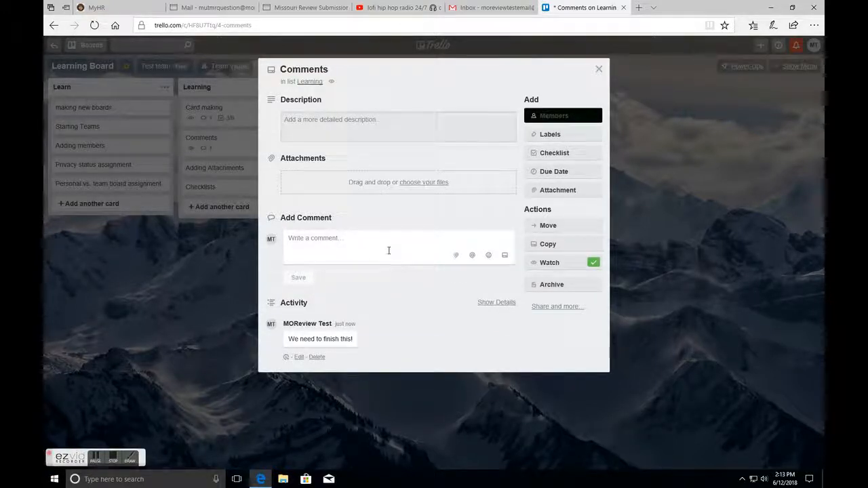
- Post a second comment on the Comments card mentioning a board member, followed by "keep an eye on this!"
{"action": "left_click", "coordinate": [473, 255]}
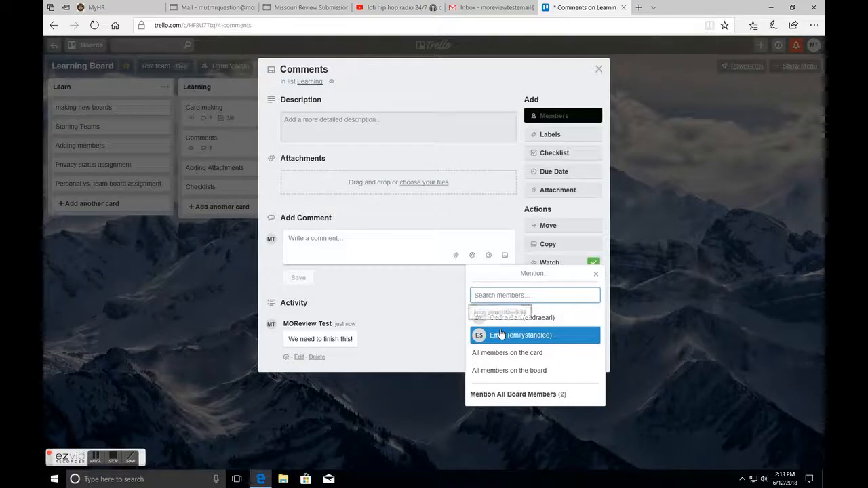
{"action": "left_click", "coordinate": [500, 335]}
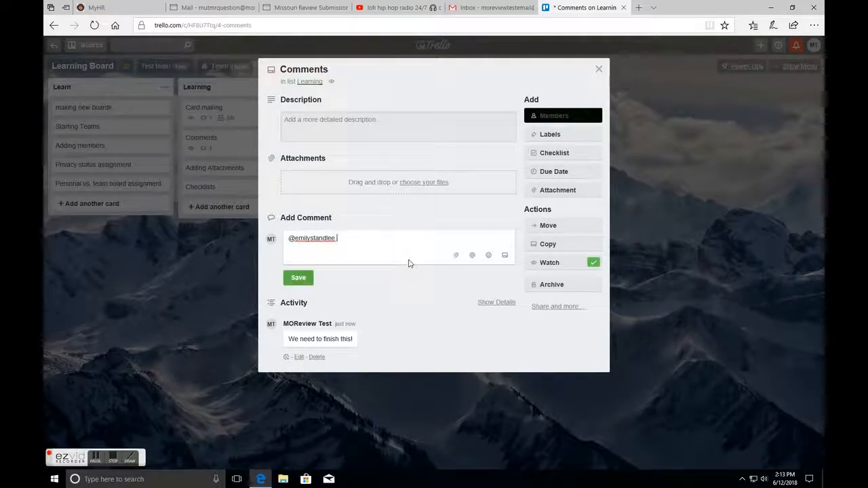
{"action": "type", "text": "kel"}
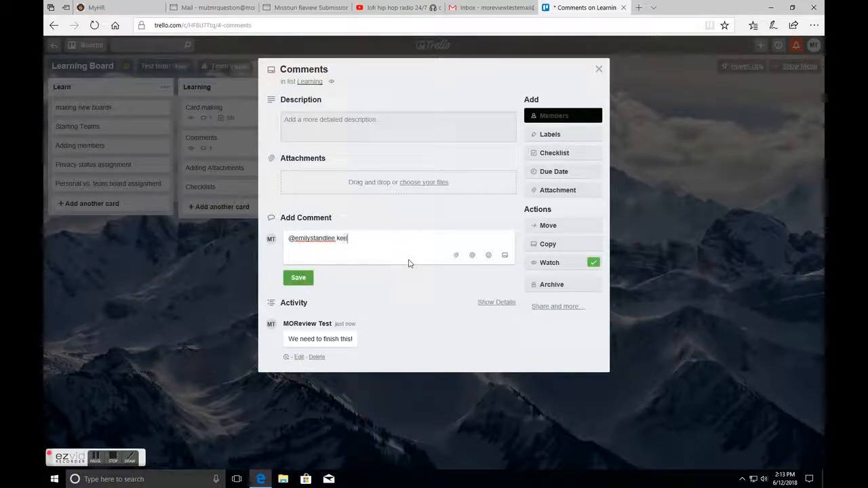
{"action": "type", "text": "p an eye on this!"}
{"action": "key", "text": "Return"}
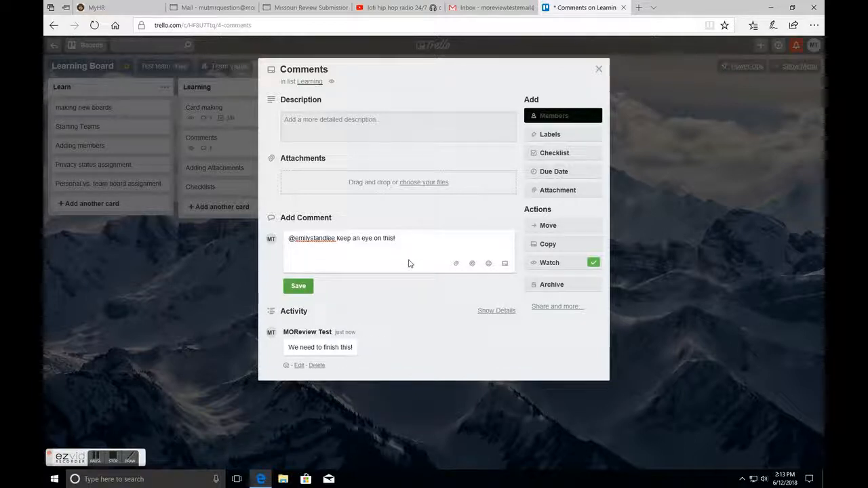
{"action": "key", "text": "BackSpace"}
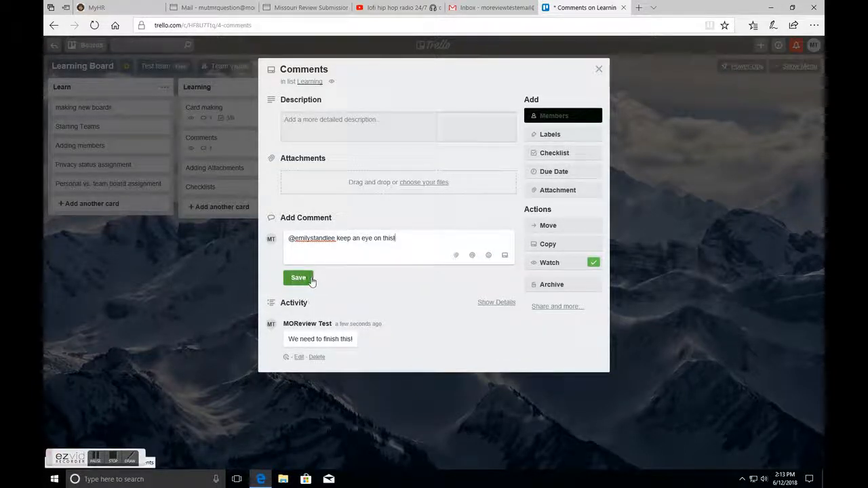
{"action": "left_click", "coordinate": [311, 280]}
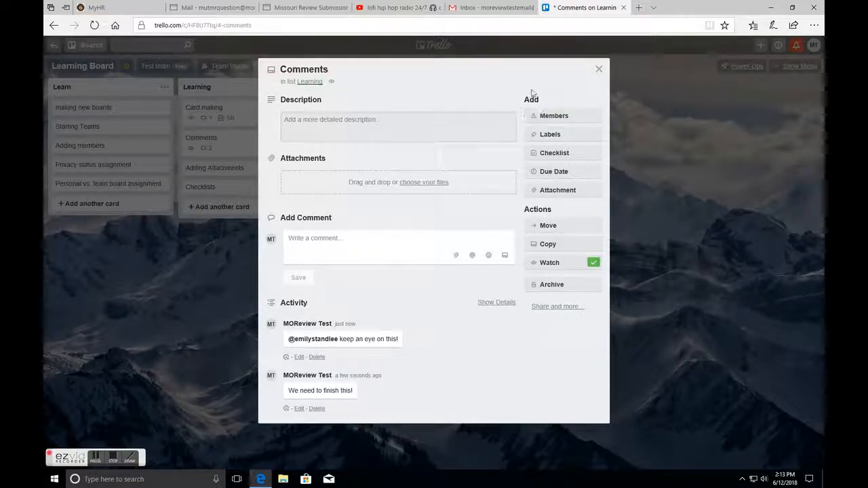
- Move the Comments card into Learned and tick Comments in the Card making checklist
{"action": "left_click", "coordinate": [599, 69]}
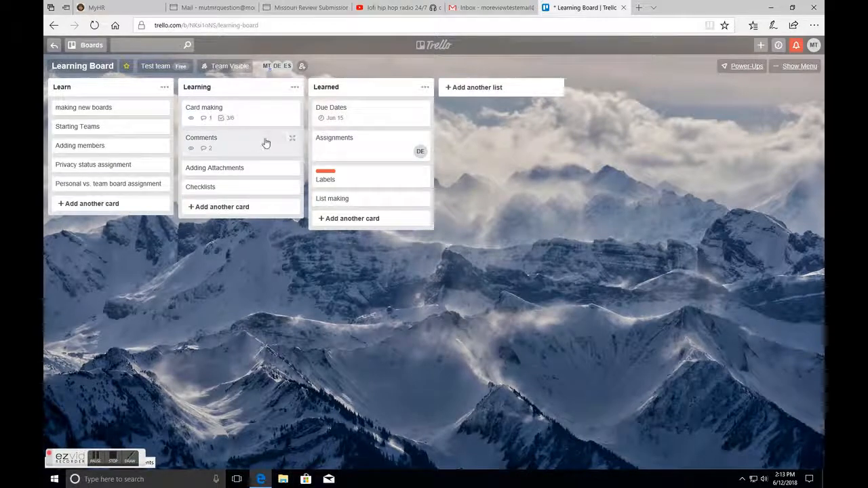
{"action": "left_click_drag", "start_coordinate": [232, 145], "coordinate": [354, 143]}
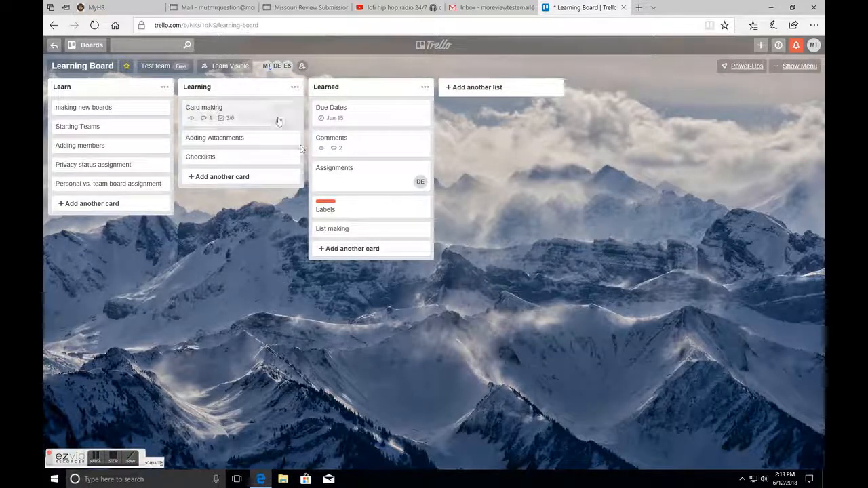
{"action": "left_click", "coordinate": [265, 119]}
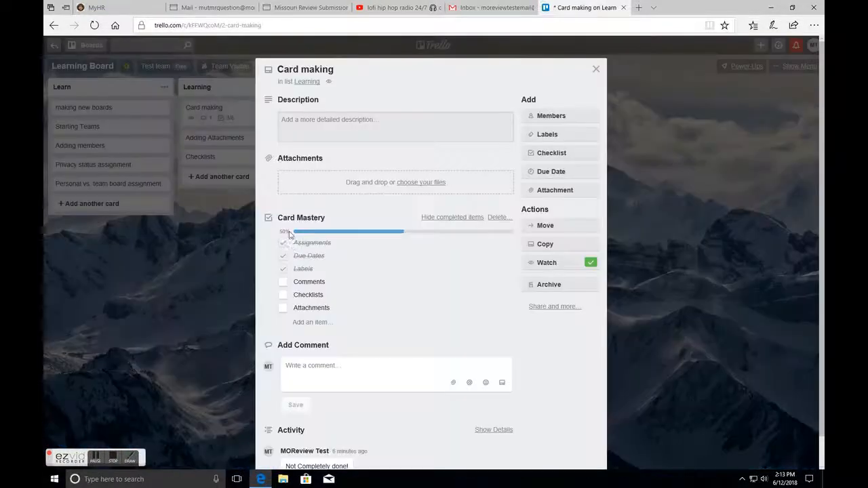
{"action": "left_click", "coordinate": [283, 282]}
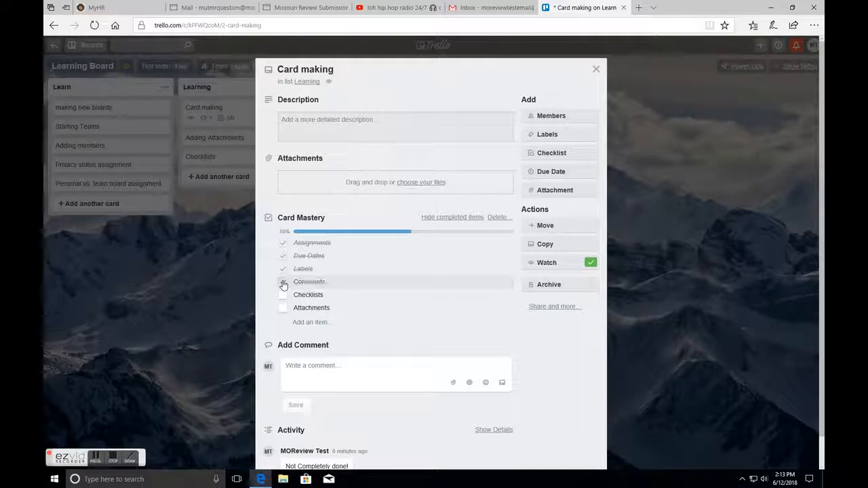
{"action": "left_click", "coordinate": [595, 72]}
- Add a checklist named Checklist to the Checklists card with items "make a checklist" and "check off our checklist"
{"action": "left_click", "coordinate": [228, 160]}
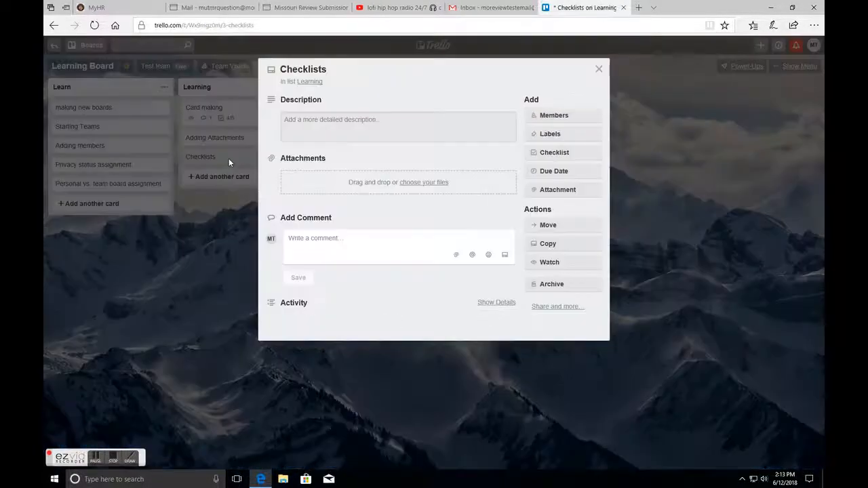
{"action": "left_click", "coordinate": [546, 155]}
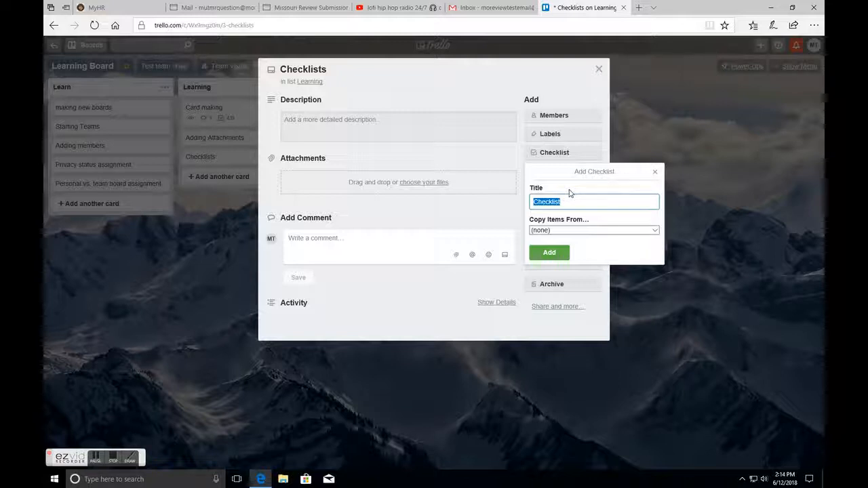
{"action": "key", "text": "Return"}
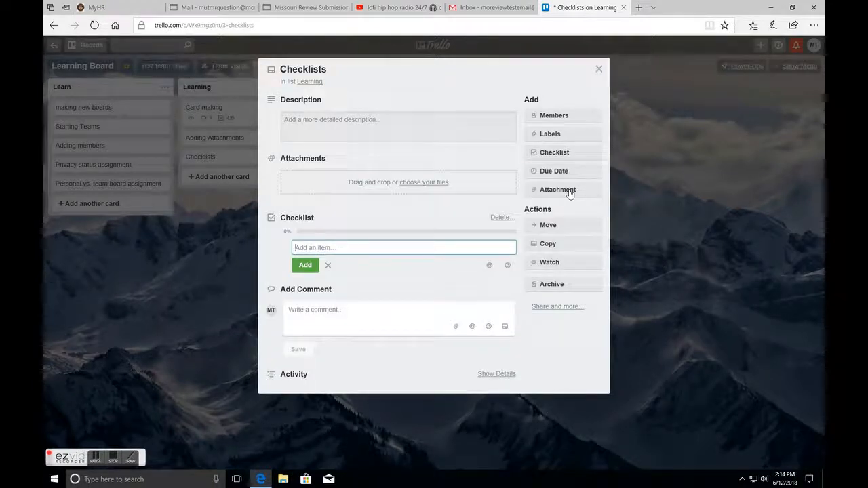
{"action": "type", "text": "M"}
{"action": "type", "text": "ake a checklist."}
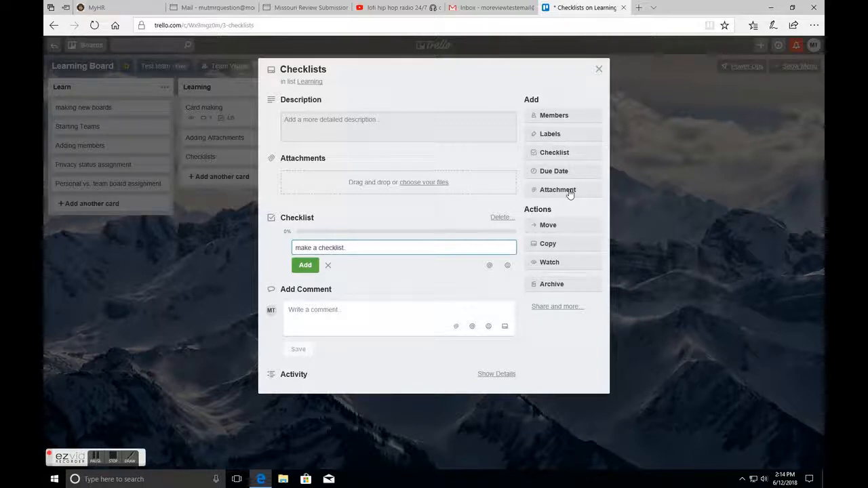
{"action": "key", "text": "Return"}
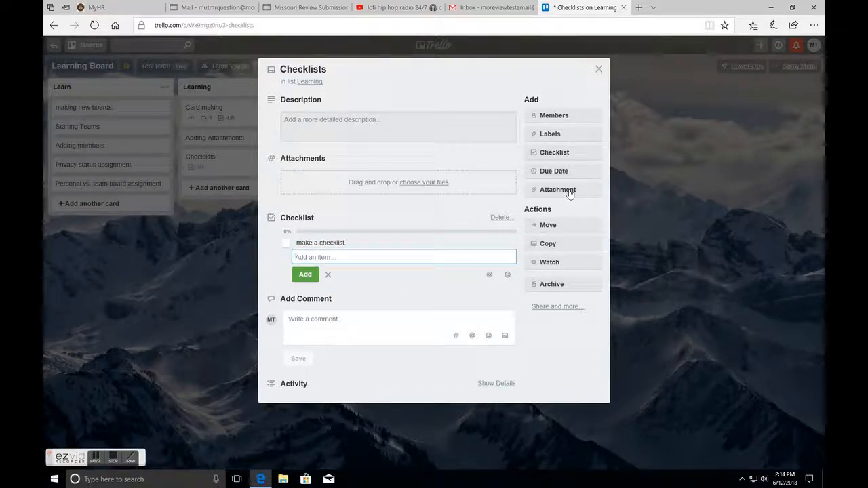
{"action": "type", "text": "check "}
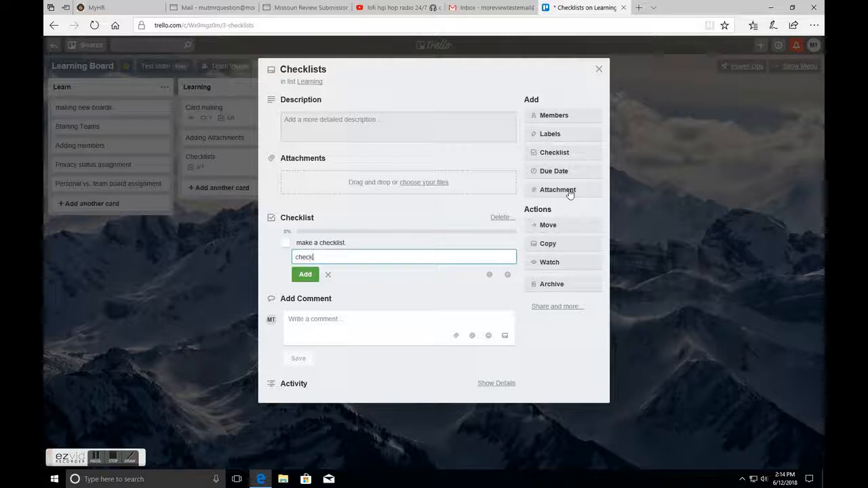
{"action": "type", "text": "off our checklist"}
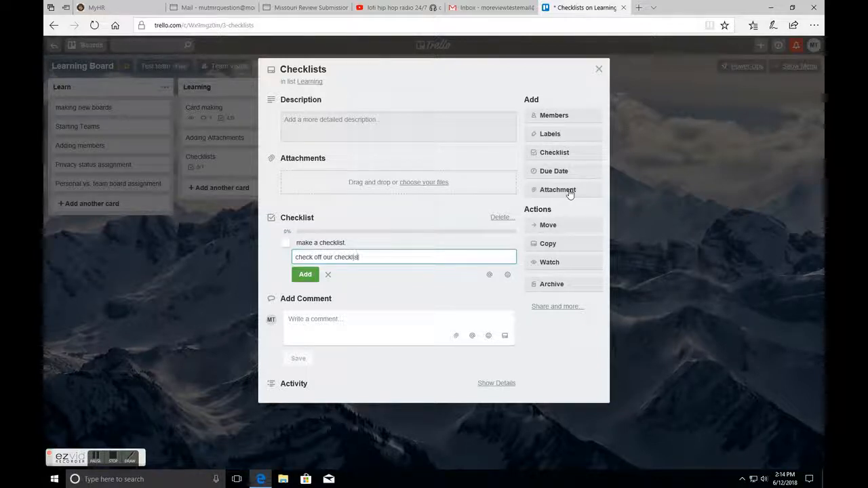
{"action": "key", "text": "Return"}
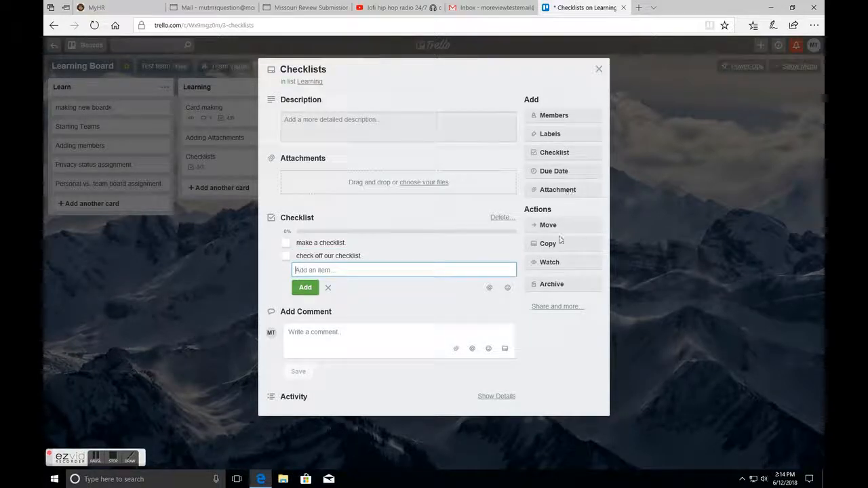
{"action": "left_click", "coordinate": [327, 288]}
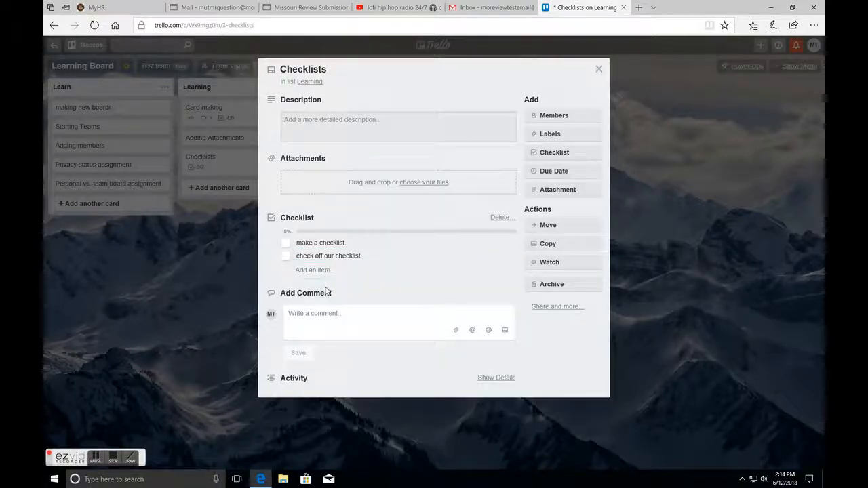
- Tick both items of the Checklists card's checklist and close the card
{"action": "left_click", "coordinate": [286, 243]}
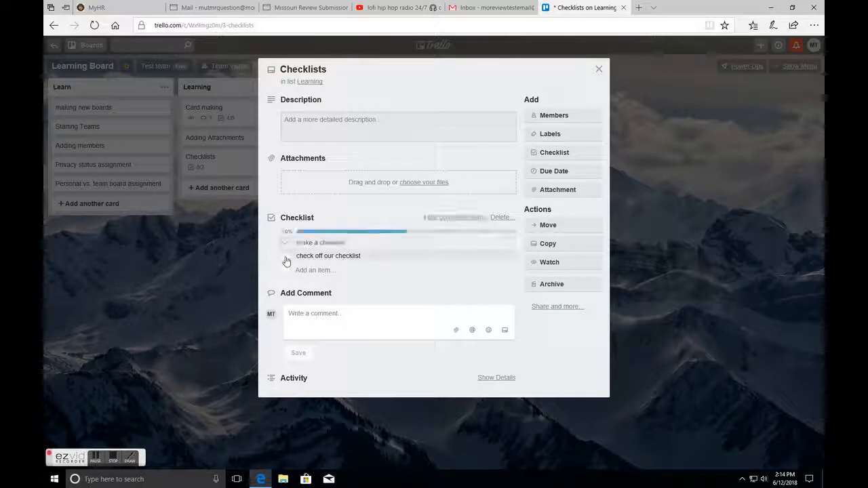
{"action": "left_click", "coordinate": [286, 256]}
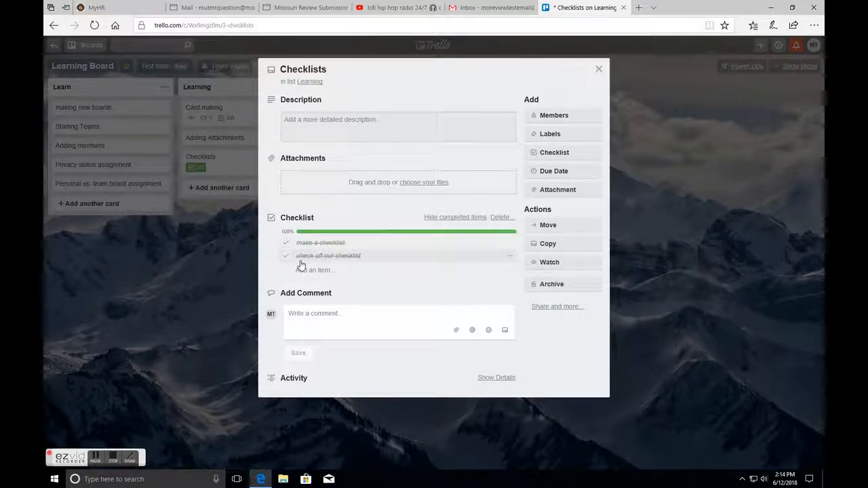
{"action": "left_click", "coordinate": [599, 69]}
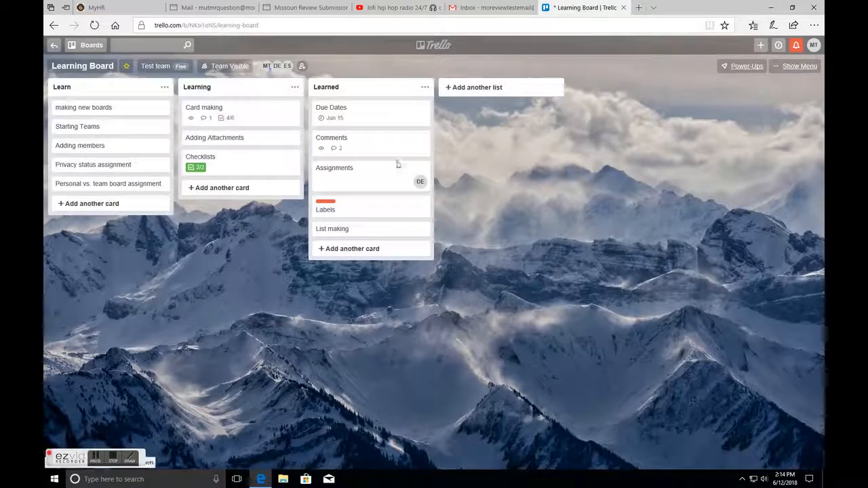
- Move the Checklists card into Learned and tick Checklists in the Card making checklist
{"action": "left_click_drag", "start_coordinate": [247, 167], "coordinate": [363, 174]}
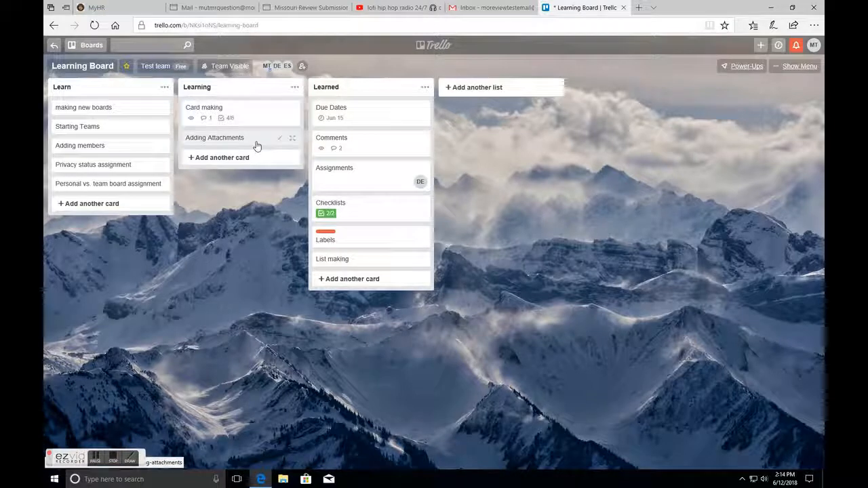
{"action": "left_click", "coordinate": [251, 117]}
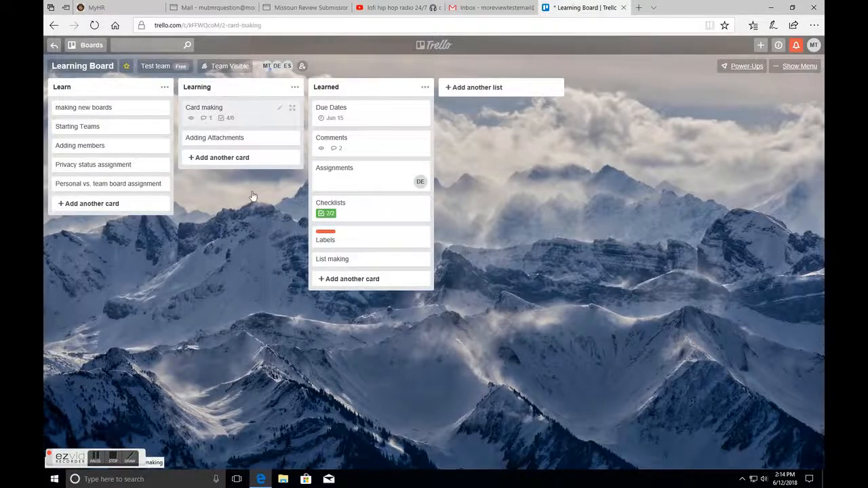
{"action": "left_click", "coordinate": [283, 295]}
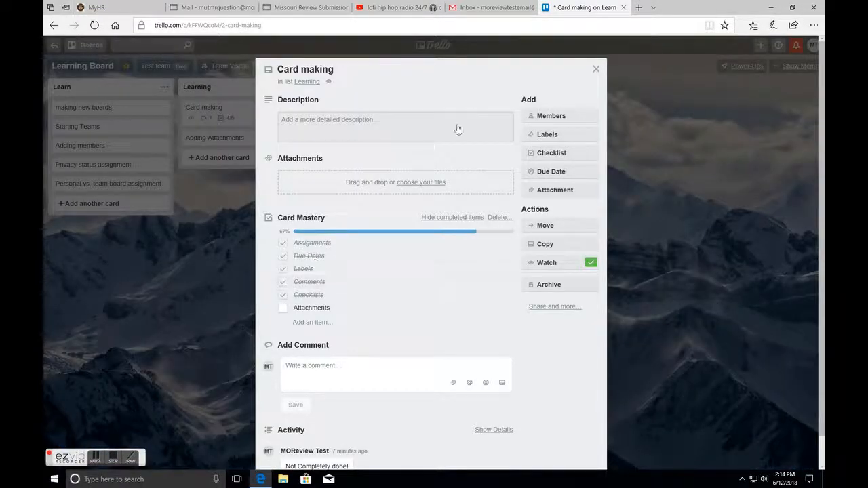
{"action": "left_click", "coordinate": [595, 70]}
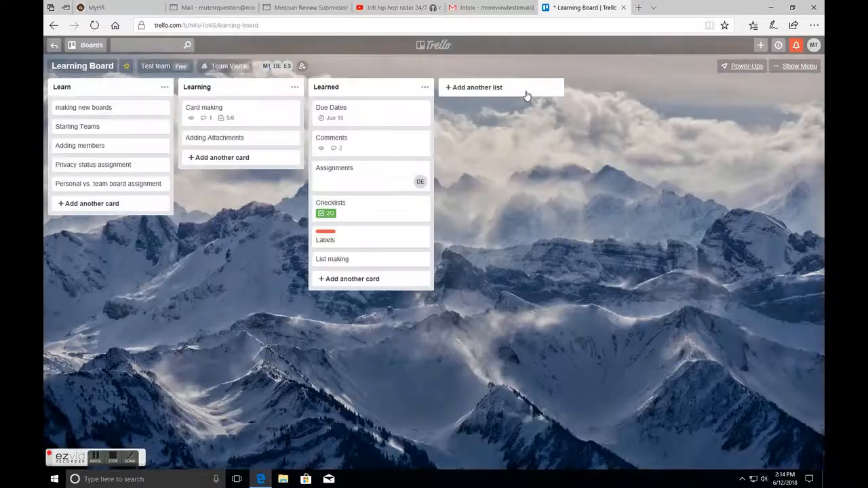
- Open the Adding Attachments card and browse the Saved Pictures folder in File Explorer for a file to attach
{"action": "left_click", "coordinate": [249, 140]}
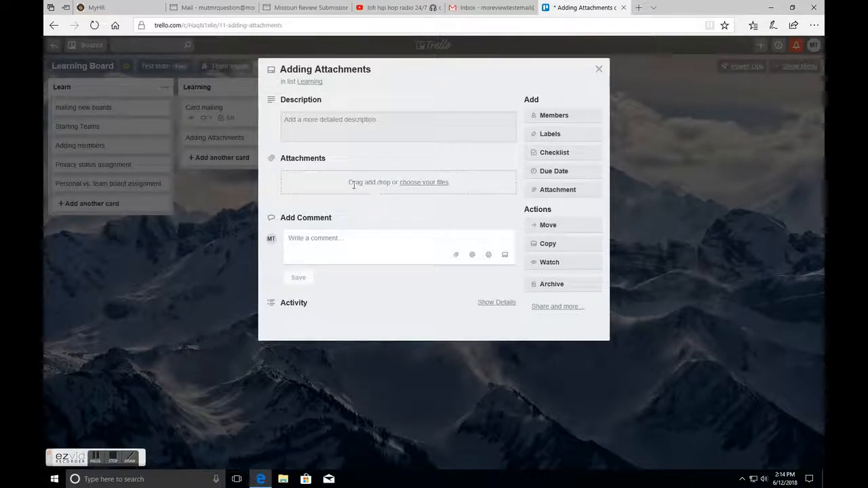
{"action": "left_click", "coordinate": [281, 477]}
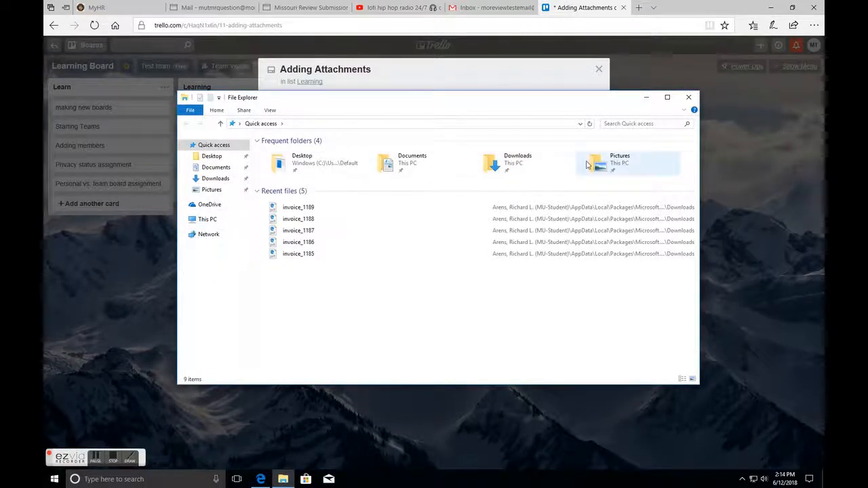
{"action": "double_click", "coordinate": [607, 163]}
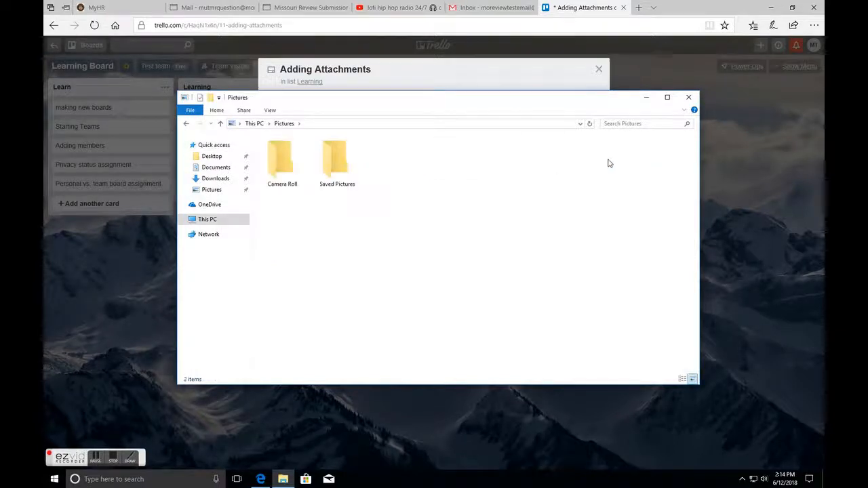
{"action": "left_click", "coordinate": [340, 172]}
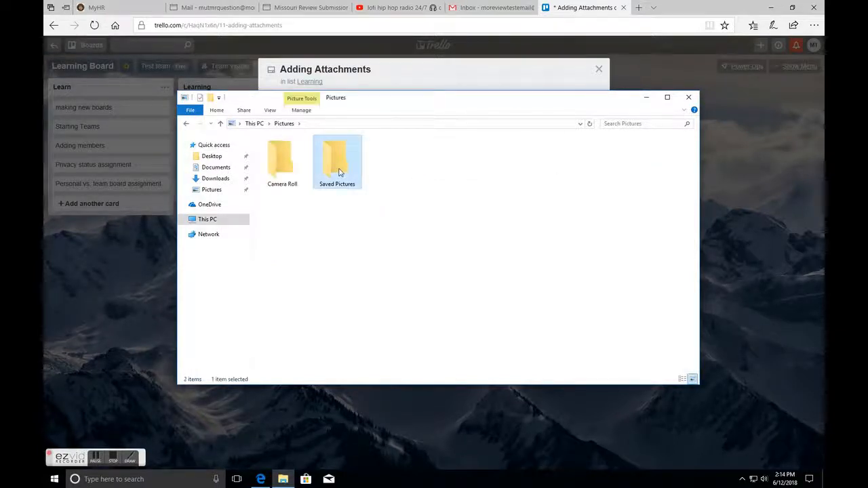
{"action": "double_click", "coordinate": [340, 172]}
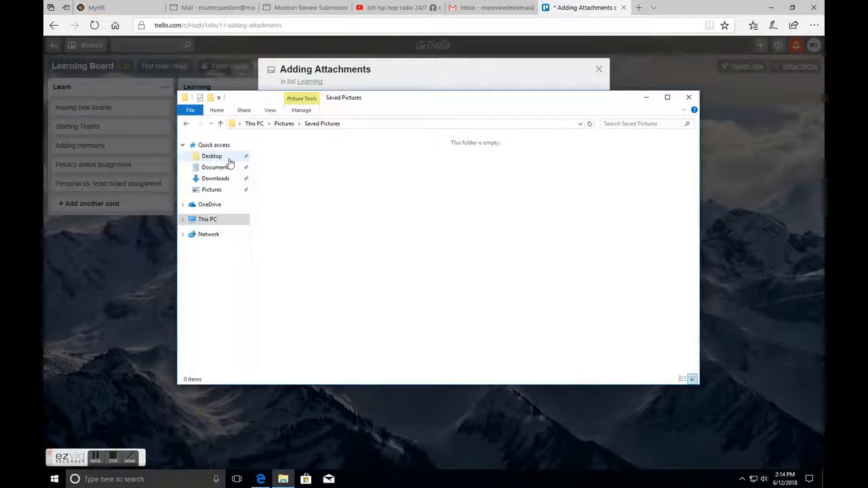
{"action": "left_click", "coordinate": [686, 100]}
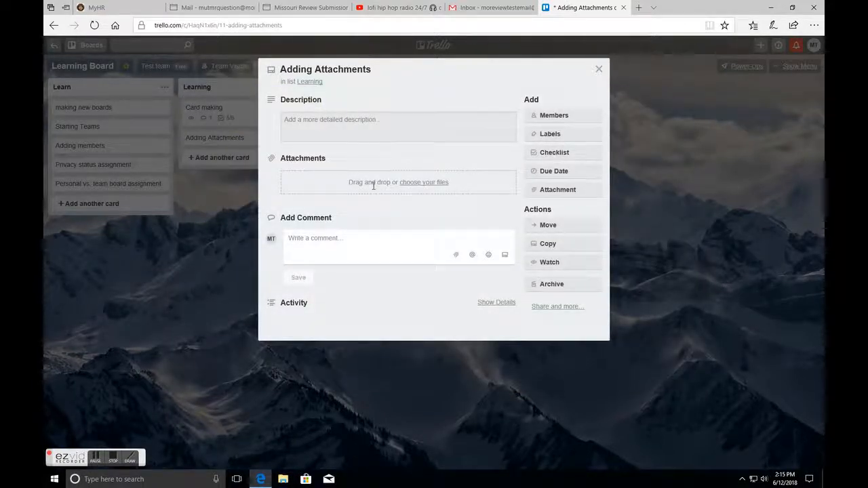
- View the attachment source options for the Adding Attachments card, then close them and the card
{"action": "left_click", "coordinate": [416, 189]}
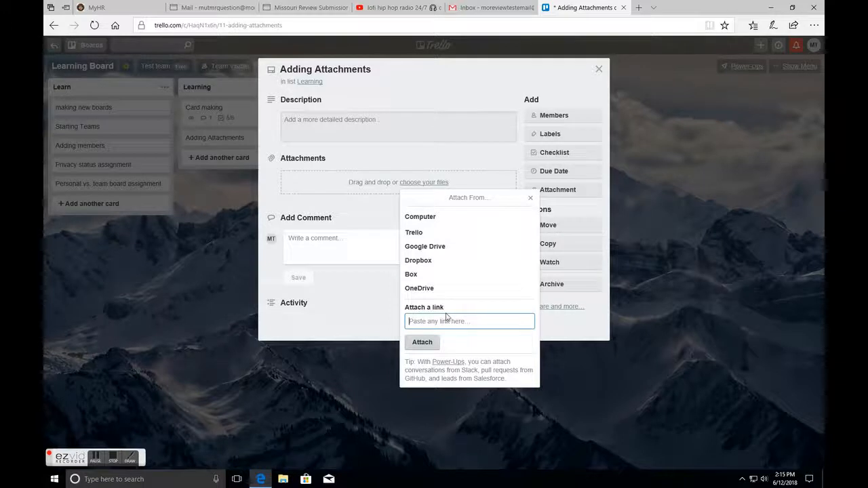
{"action": "left_click", "coordinate": [533, 199]}
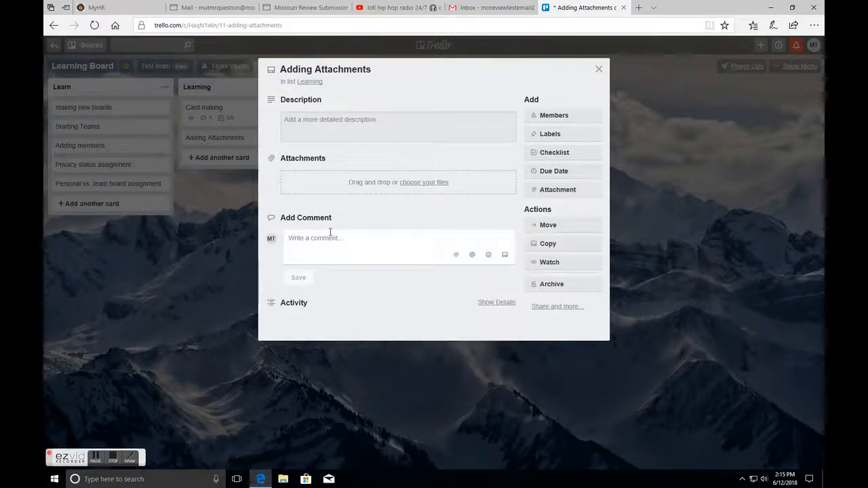
{"action": "left_click", "coordinate": [598, 69]}
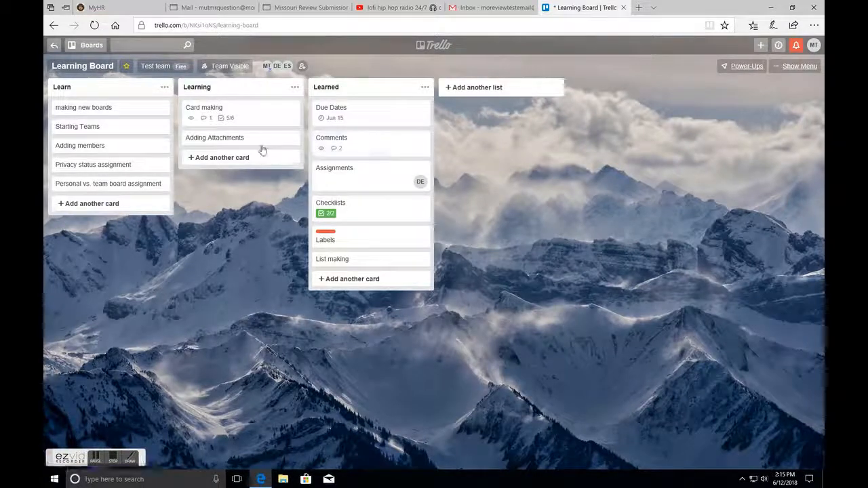
- Move the Adding Attachments card into Learned and tick Attachments in the Card making checklist
{"action": "left_click_drag", "start_coordinate": [265, 141], "coordinate": [370, 184]}
{"action": "left_click", "coordinate": [238, 116]}
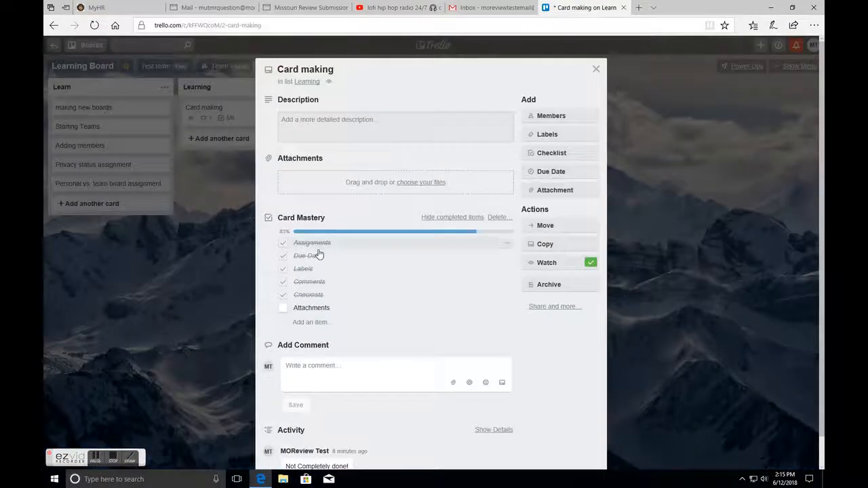
{"action": "left_click", "coordinate": [282, 310]}
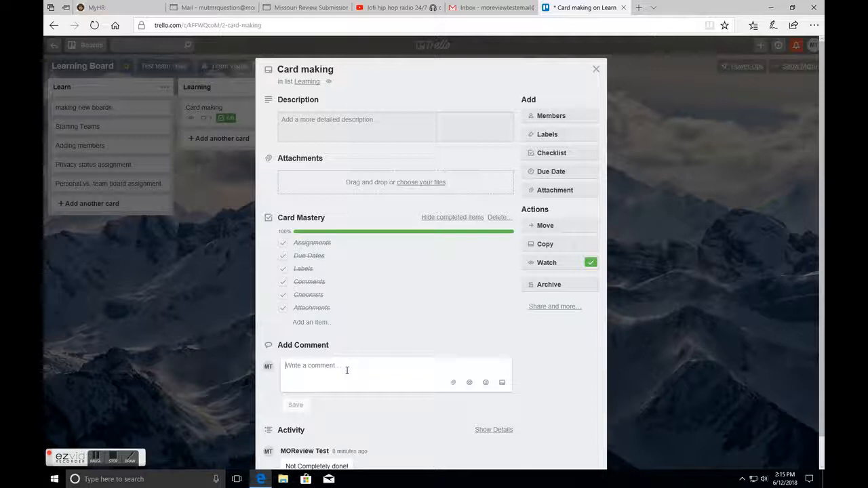
- Post the comment "Done!" on the Card making card and close the card
{"action": "type", "text": "Done"}
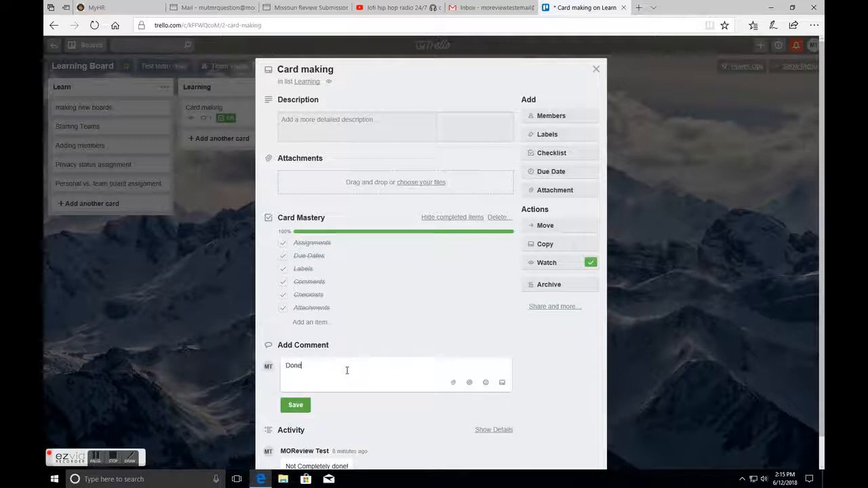
{"action": "type", "text": "!"}
{"action": "key", "text": "Return"}
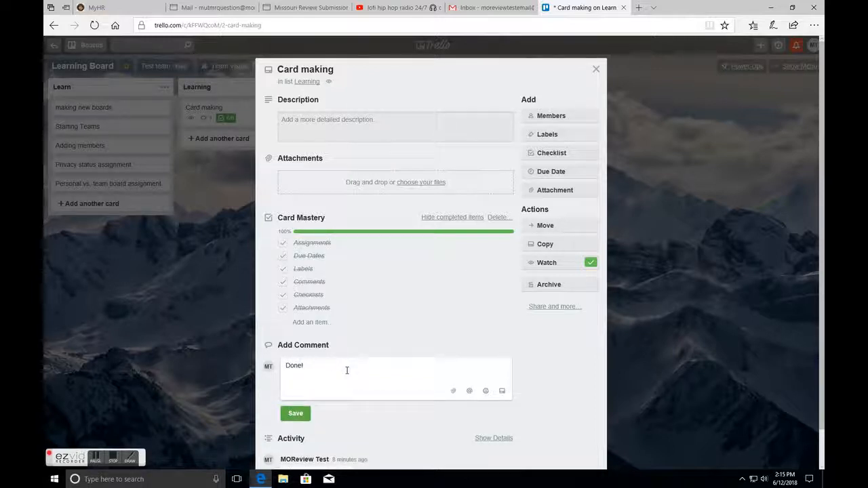
{"action": "left_click", "coordinate": [295, 405]}
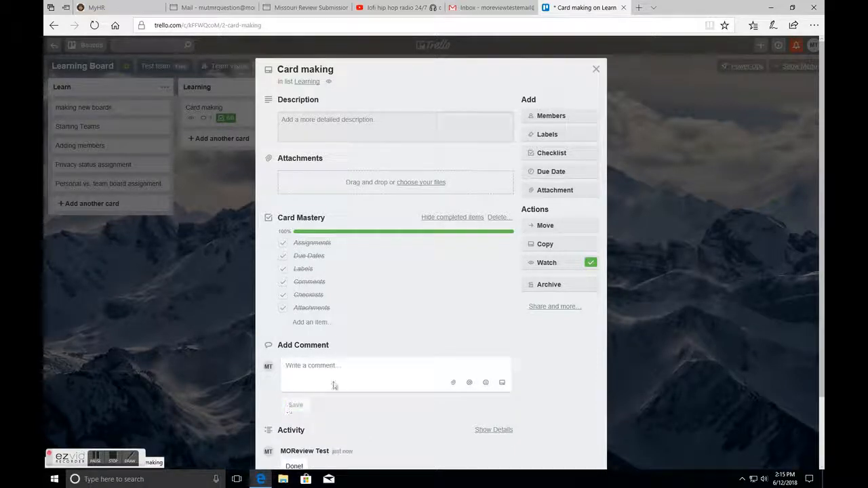
{"action": "scroll", "coordinate": [368, 339], "scroll_direction": "down", "scroll_amount": 1}
{"action": "scroll", "coordinate": [368, 339], "scroll_direction": "up", "scroll_amount": 1}
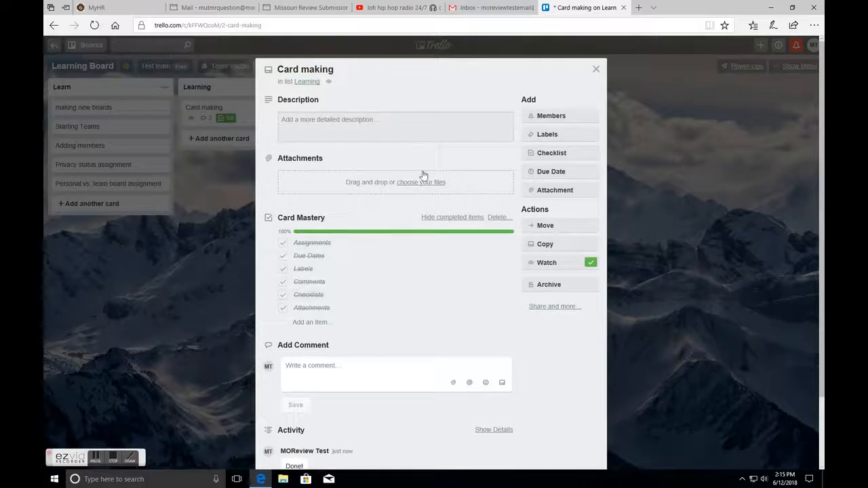
{"action": "left_click", "coordinate": [596, 68]}
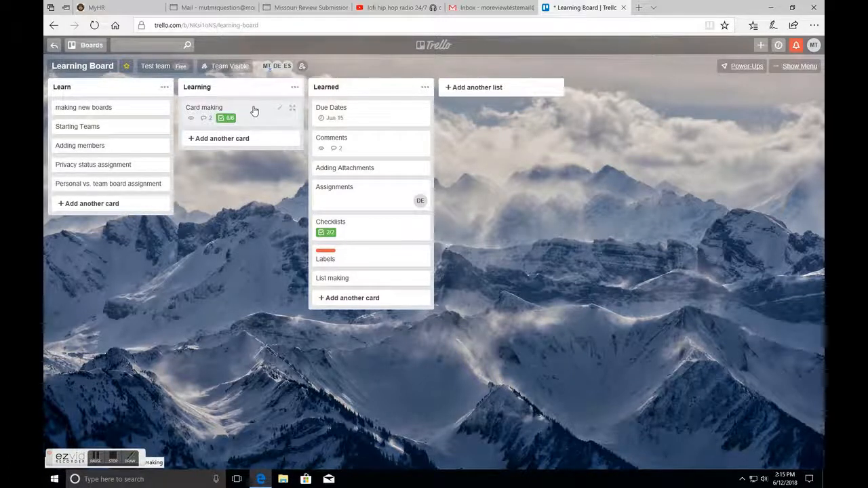
- Move the Card making card into Learned and the Adding members card into Learning
{"action": "left_click_drag", "start_coordinate": [254, 110], "coordinate": [362, 125]}
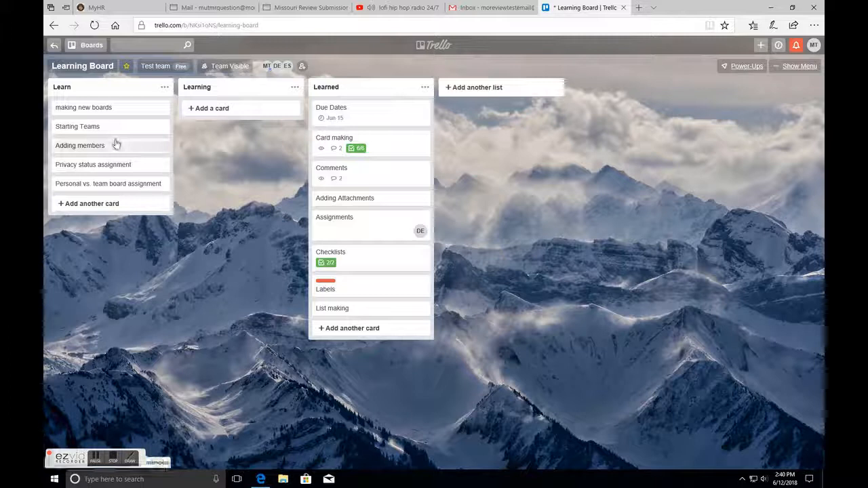
{"action": "left_click_drag", "start_coordinate": [114, 146], "coordinate": [234, 114]}
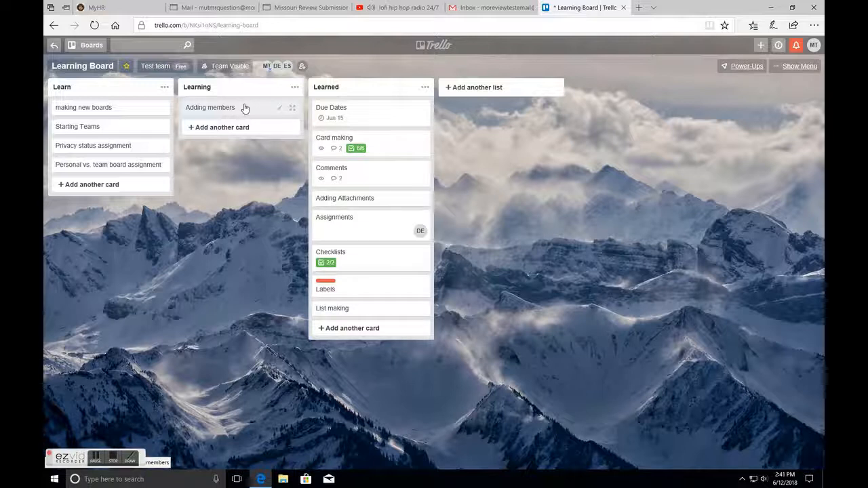
- Preview the board's Add Members invite panel, close it, and move the Adding members card into Learned
{"action": "left_click", "coordinate": [302, 68]}
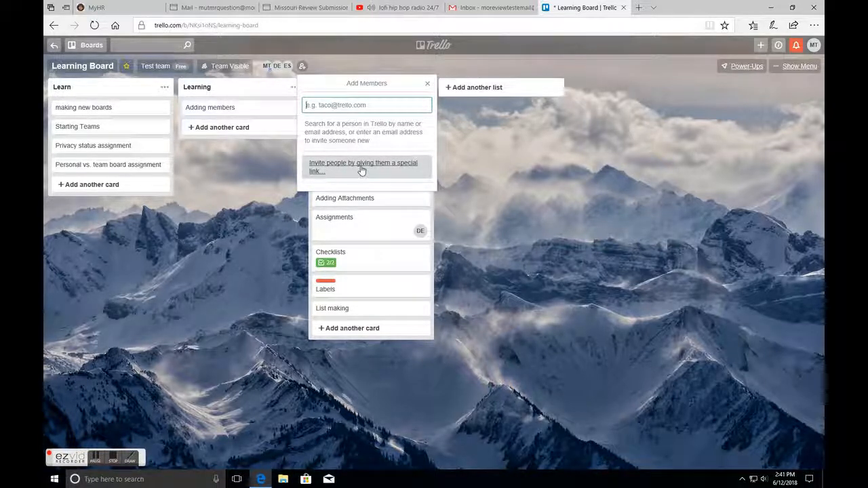
{"action": "left_click", "coordinate": [427, 86]}
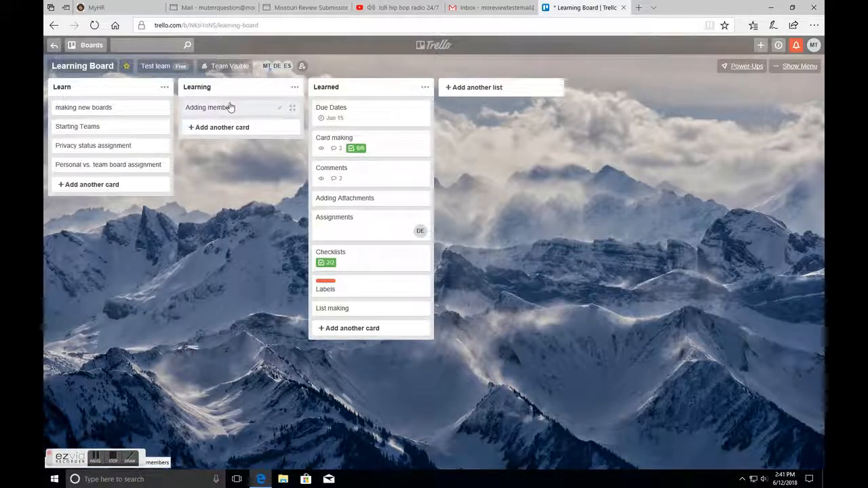
{"action": "left_click_drag", "start_coordinate": [231, 107], "coordinate": [366, 125]}
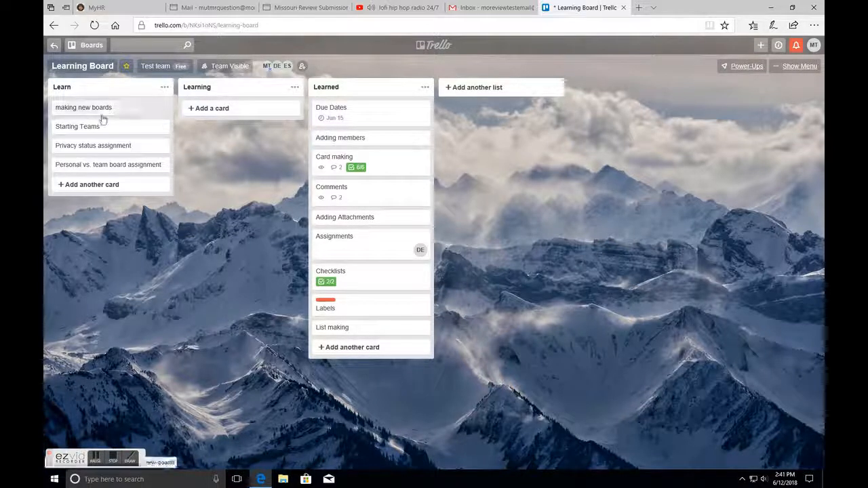
- Open and close the Privacy status assignment card, then move it into the Learning list
{"action": "left_click", "coordinate": [110, 149]}
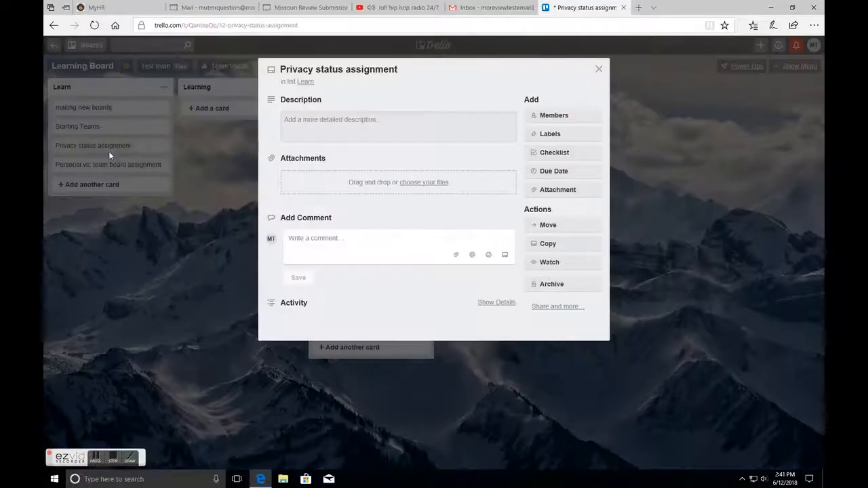
{"action": "left_click", "coordinate": [598, 69]}
{"action": "left_click_drag", "start_coordinate": [128, 144], "coordinate": [196, 122]}
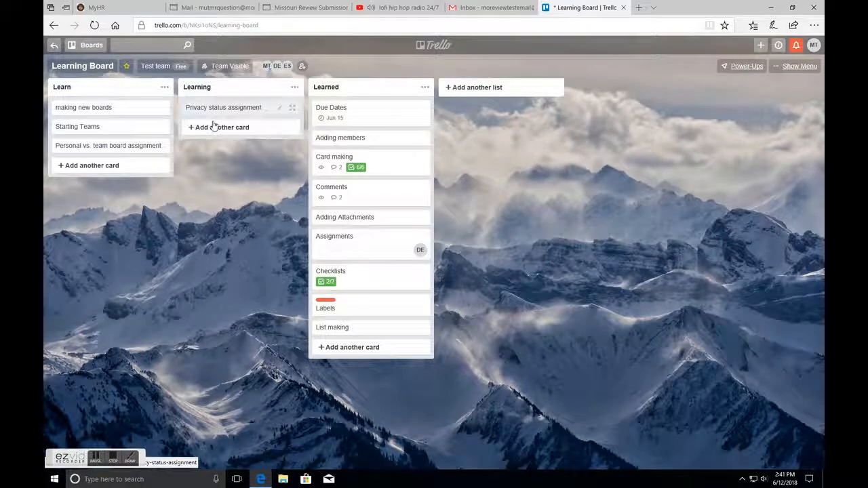
- Open the board's team menu, then set the board's visibility to Private
{"action": "left_click", "coordinate": [162, 67]}
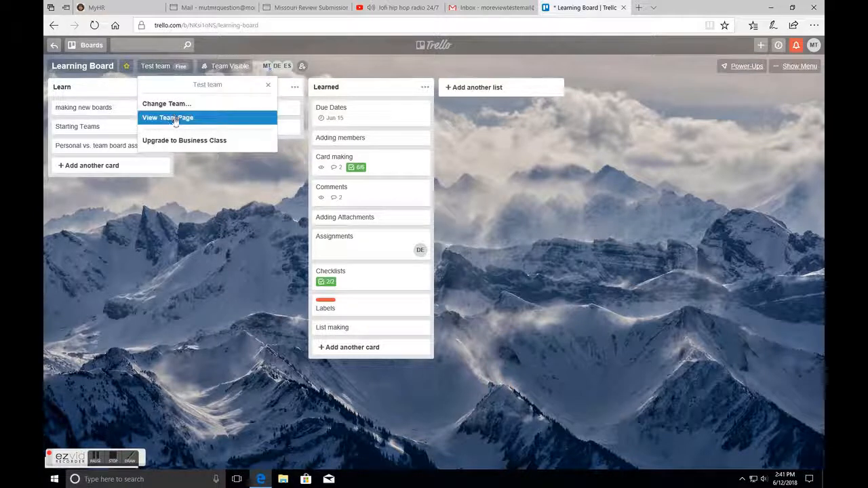
{"action": "left_click", "coordinate": [269, 86]}
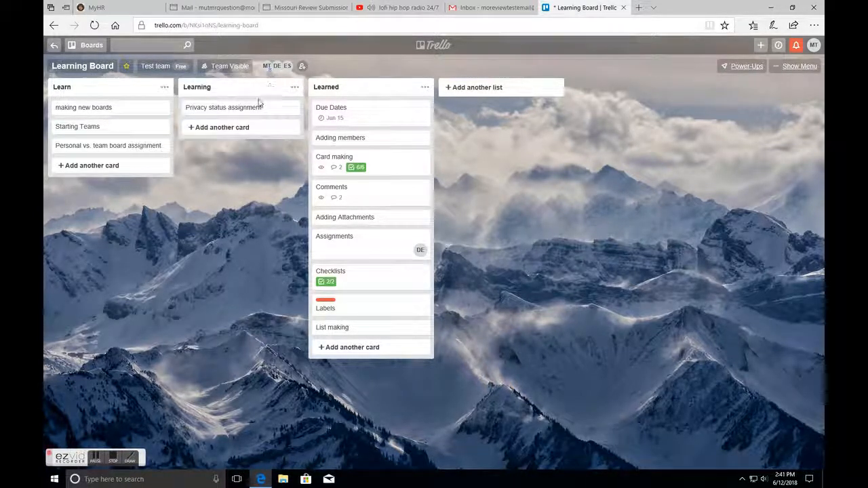
{"action": "left_click", "coordinate": [226, 68]}
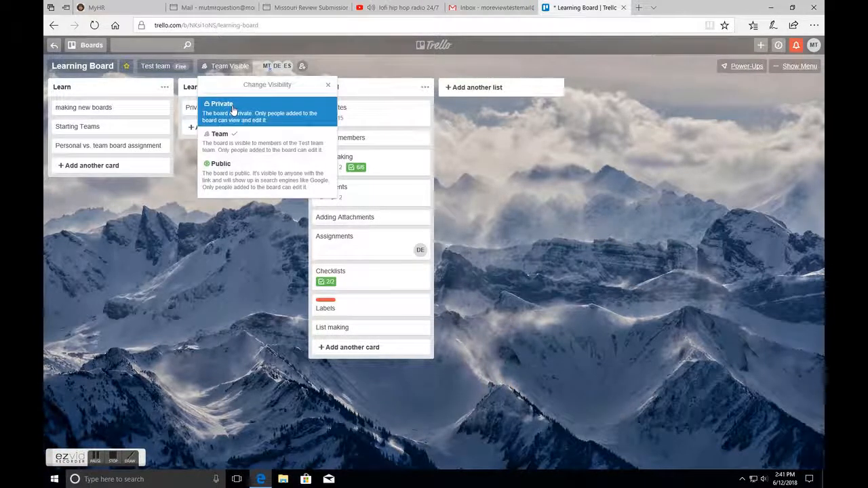
{"action": "left_click", "coordinate": [285, 118]}
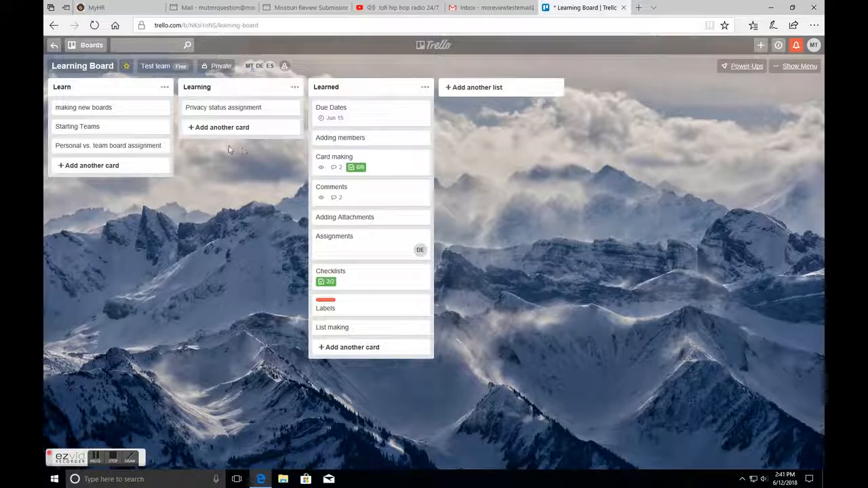
- Restore the board's visibility to Team and move the Privacy status assignment card into Learned
{"action": "left_click", "coordinate": [218, 68]}
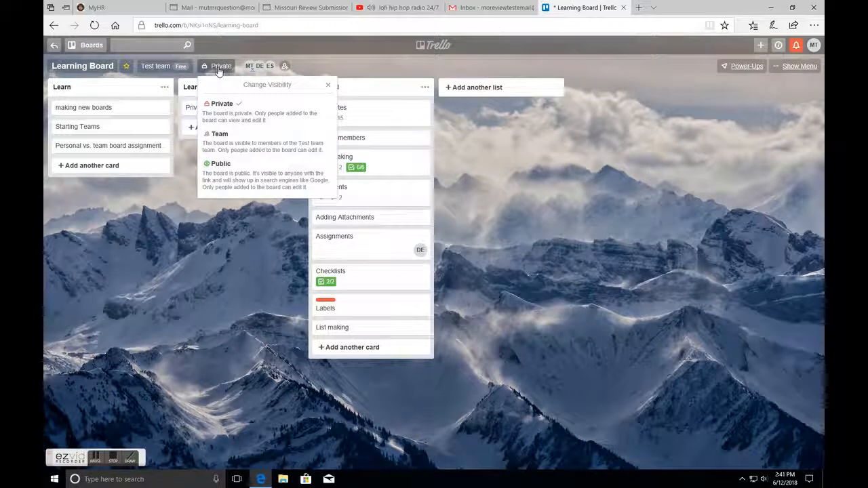
{"action": "left_click", "coordinate": [254, 140]}
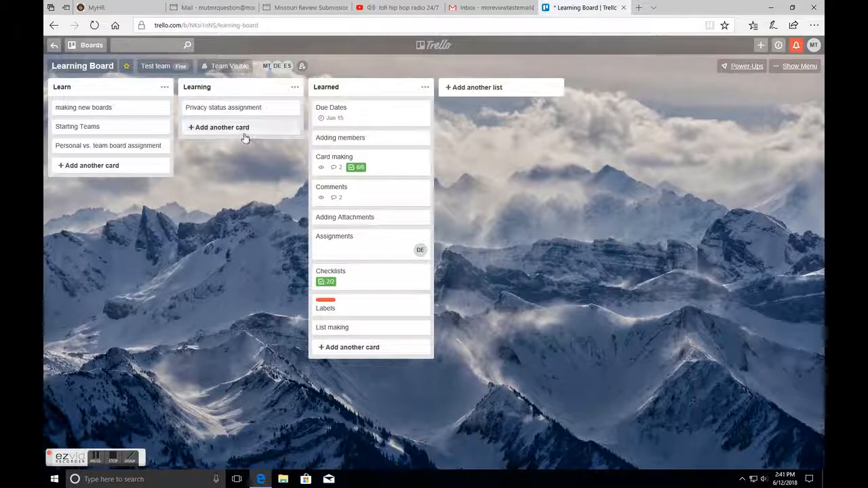
{"action": "left_click", "coordinate": [229, 66]}
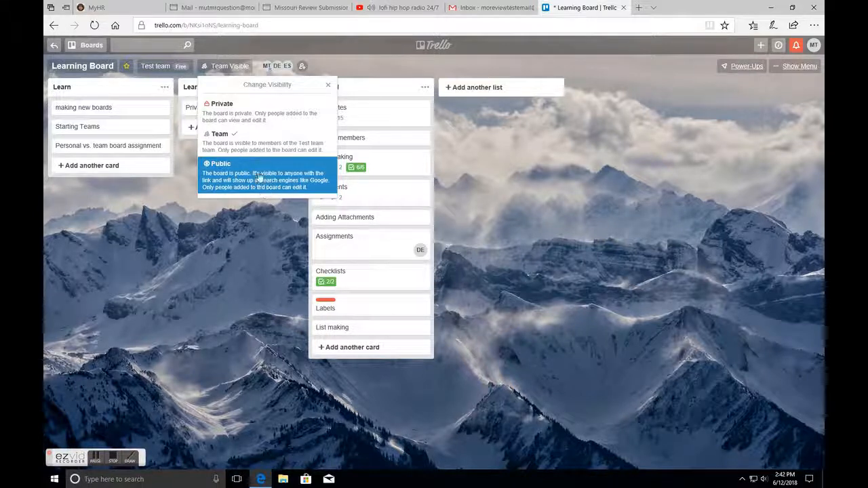
{"action": "left_click", "coordinate": [257, 150]}
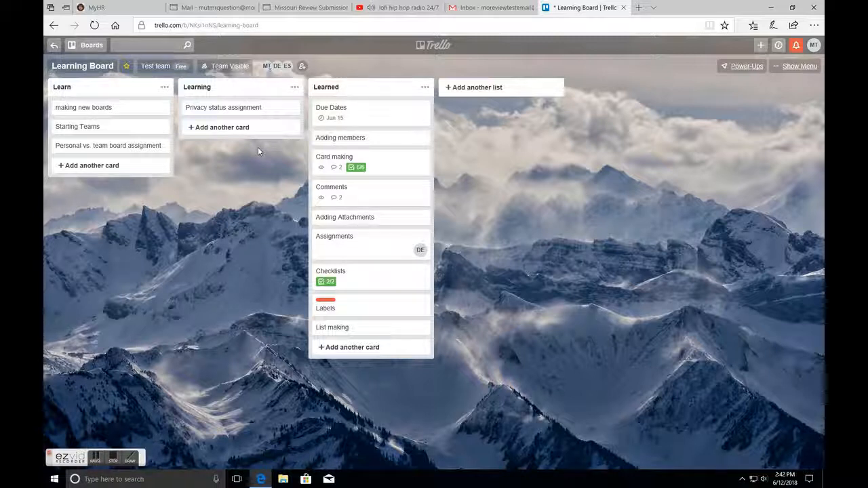
{"action": "left_click_drag", "start_coordinate": [248, 113], "coordinate": [345, 114]}
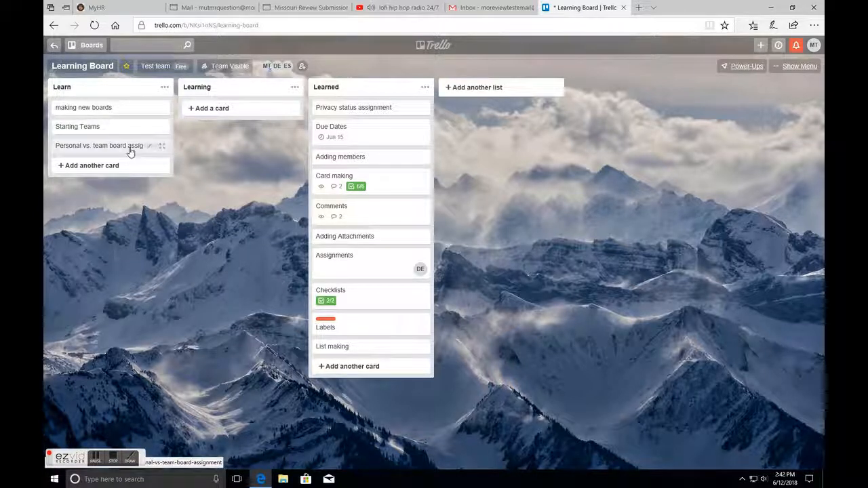
- Review the team options in the board's Change Team dialog and keep the board assigned to Test team
{"action": "left_click", "coordinate": [155, 67]}
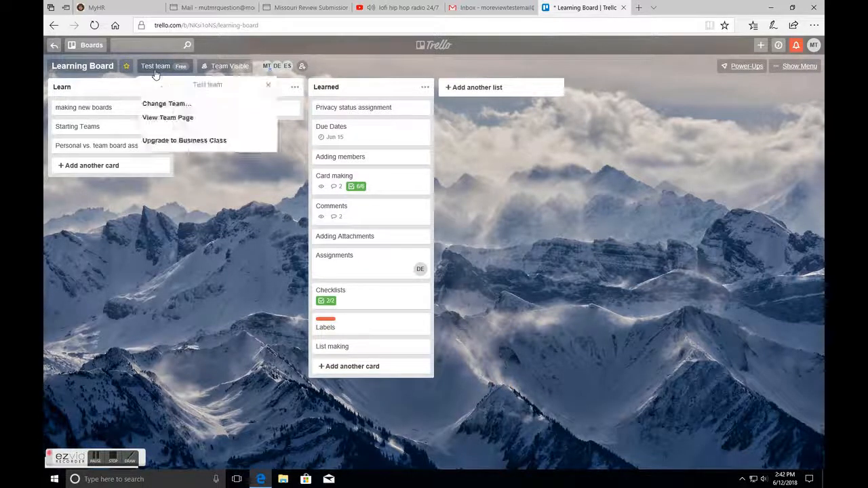
{"action": "left_click", "coordinate": [172, 107]}
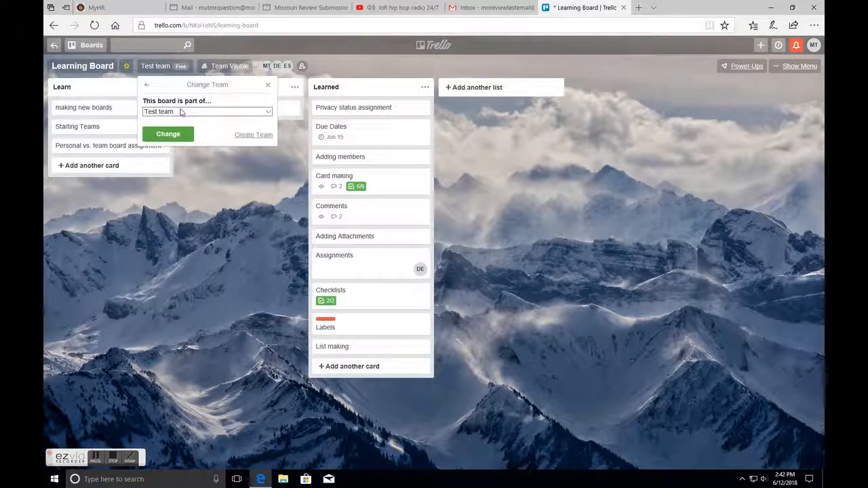
{"action": "left_click", "coordinate": [181, 113]}
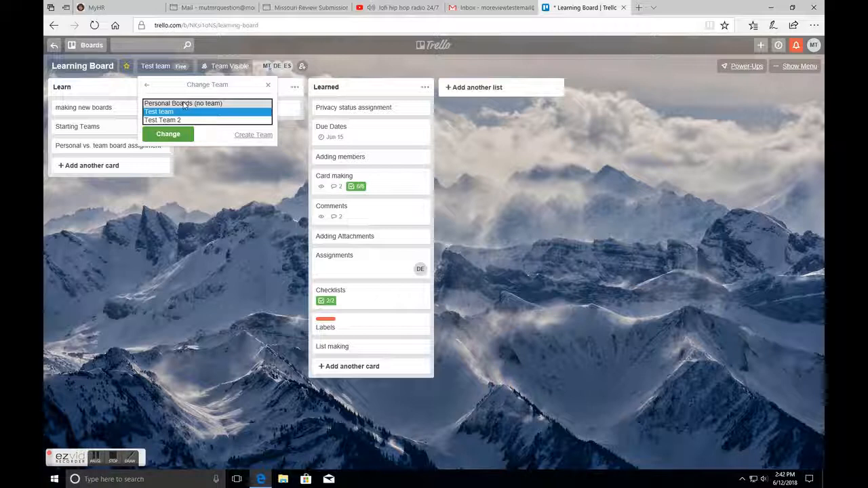
{"action": "left_click", "coordinate": [183, 104]}
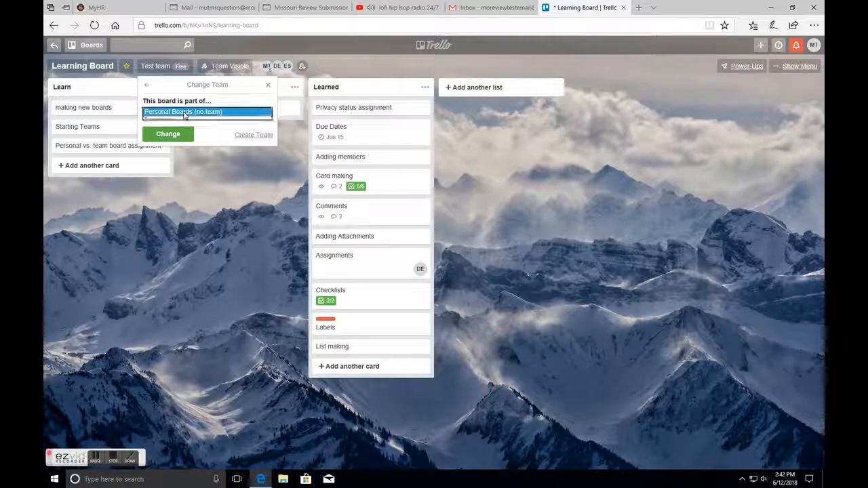
{"action": "left_click", "coordinate": [183, 113]}
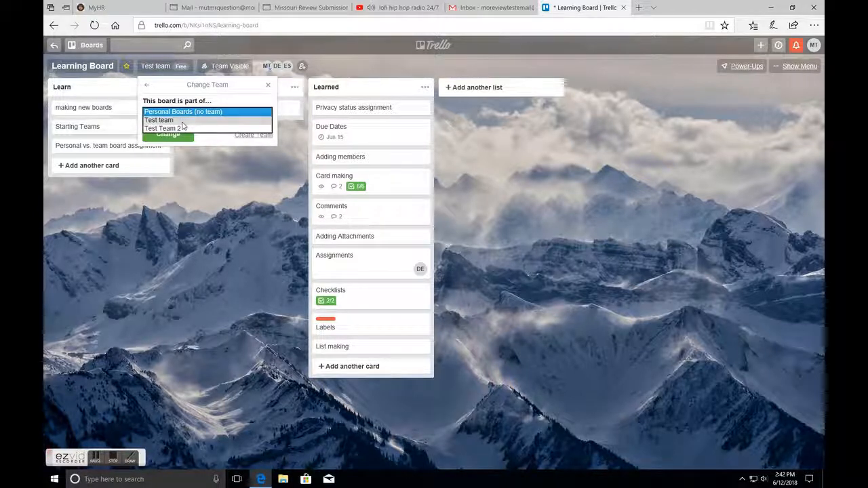
{"action": "left_click", "coordinate": [182, 120]}
{"action": "left_click", "coordinate": [185, 116]}
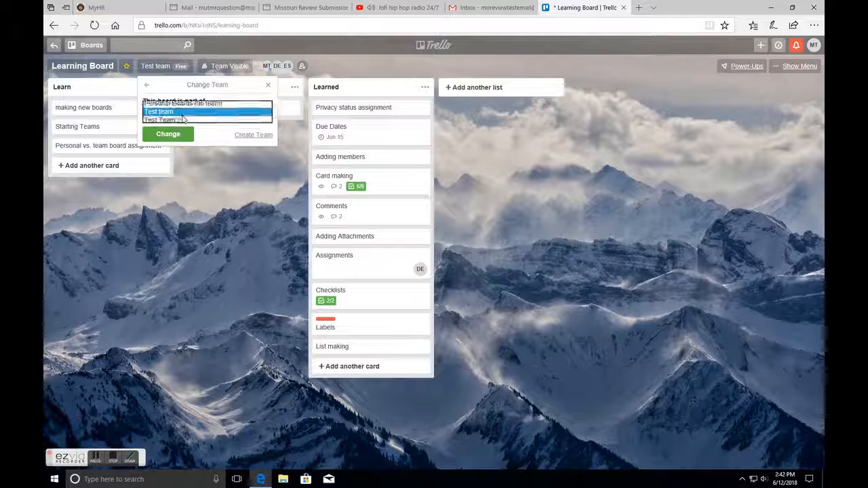
{"action": "left_click", "coordinate": [182, 121]}
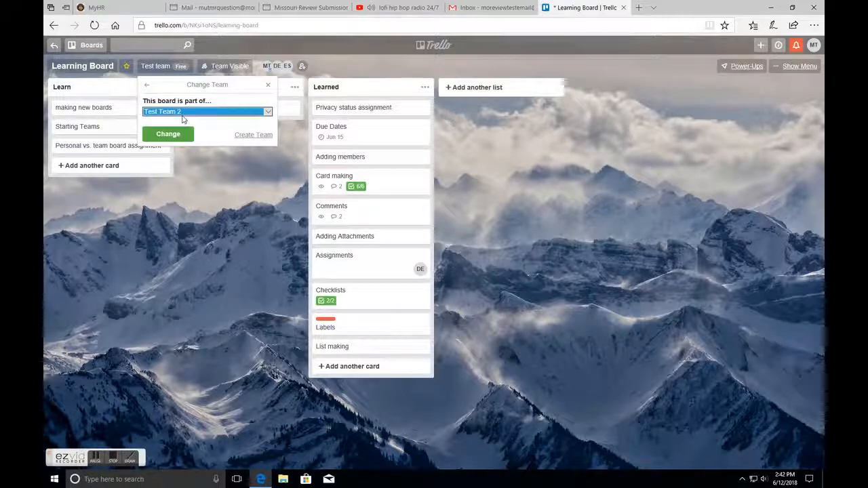
{"action": "left_click", "coordinate": [182, 117]}
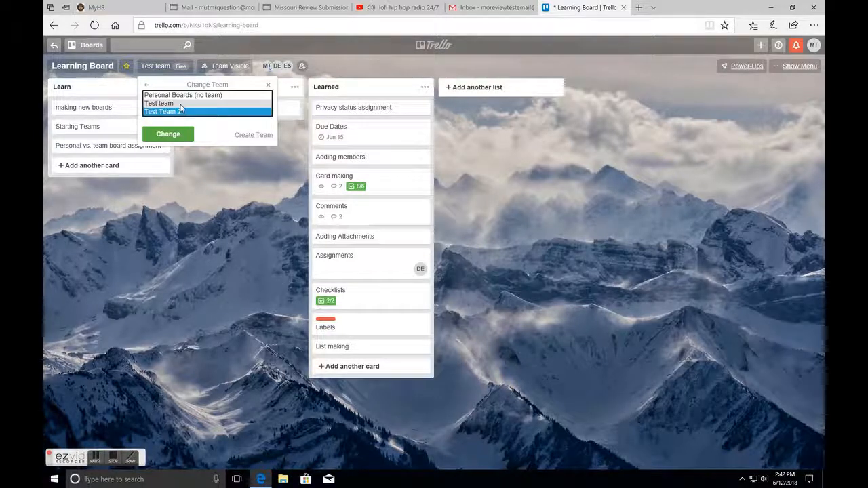
{"action": "left_click", "coordinate": [180, 107]}
{"action": "left_click", "coordinate": [181, 134]}
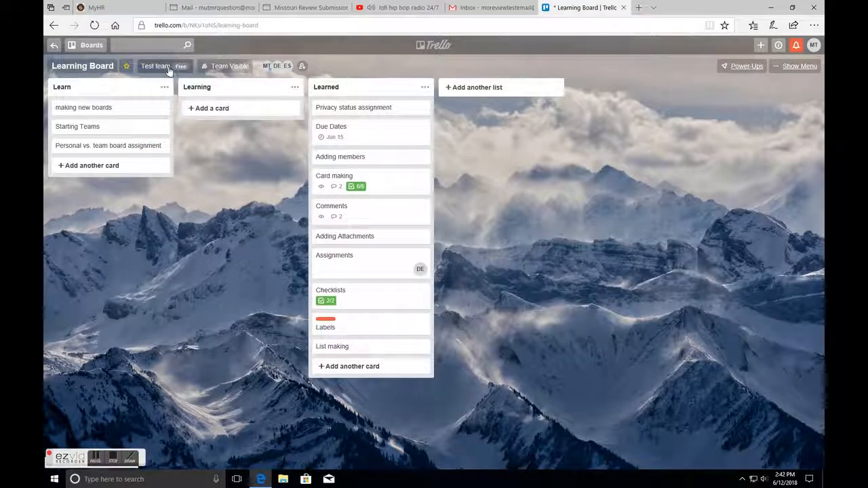
- Move the Personal vs. team board assignment card into Learned and the Starting Teams card into Learning
{"action": "left_click_drag", "start_coordinate": [116, 145], "coordinate": [355, 118]}
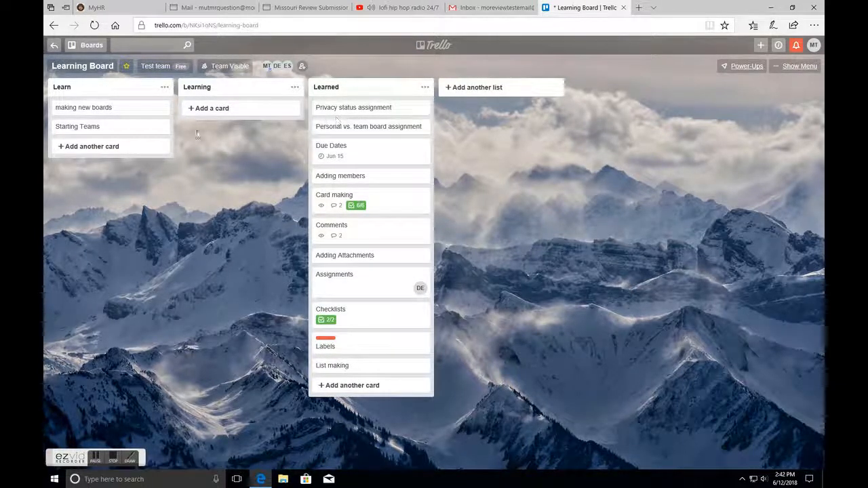
{"action": "left_click_drag", "start_coordinate": [68, 127], "coordinate": [217, 108]}
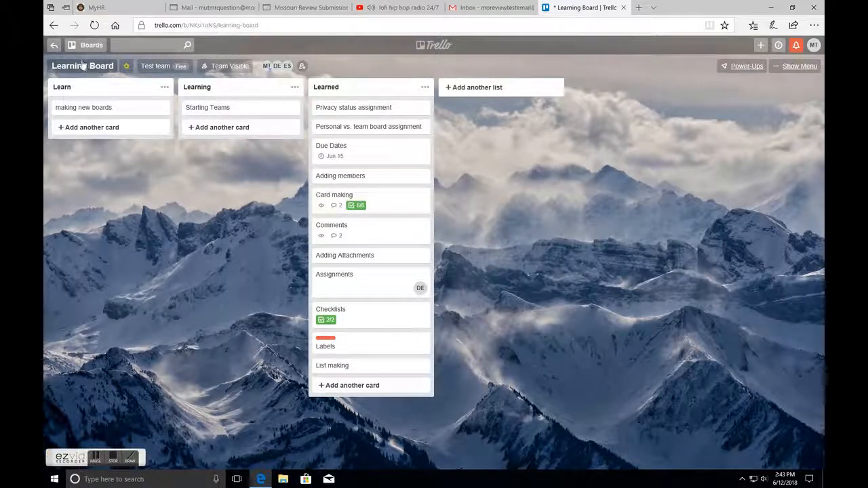
- Create a new team named Learning Team with the description Learning to use Trello Team!
{"action": "left_click", "coordinate": [56, 45]}
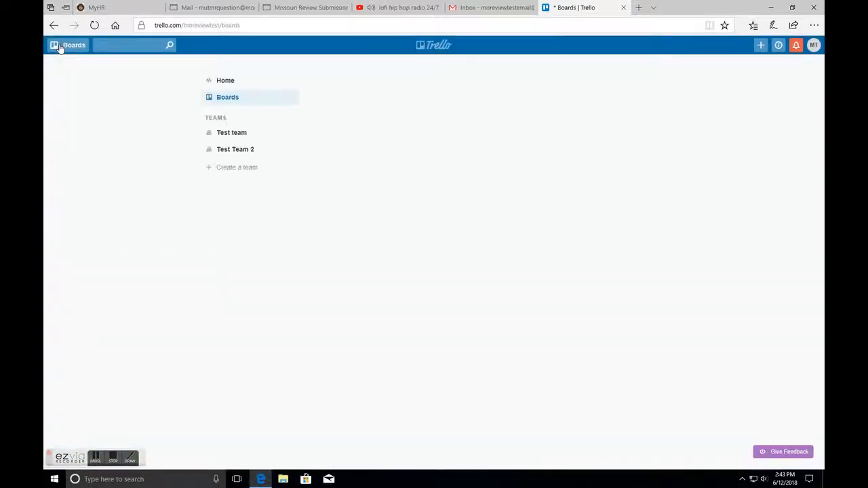
{"action": "left_click", "coordinate": [264, 168]}
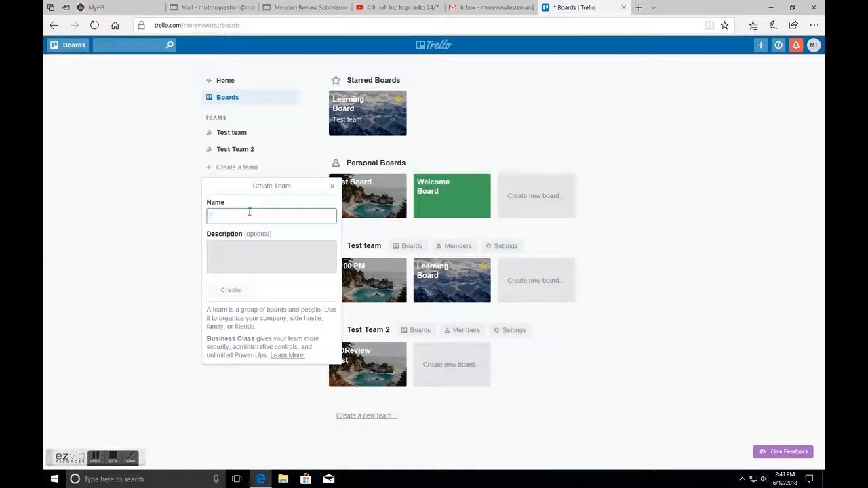
{"action": "type", "text": "Learning Team"}
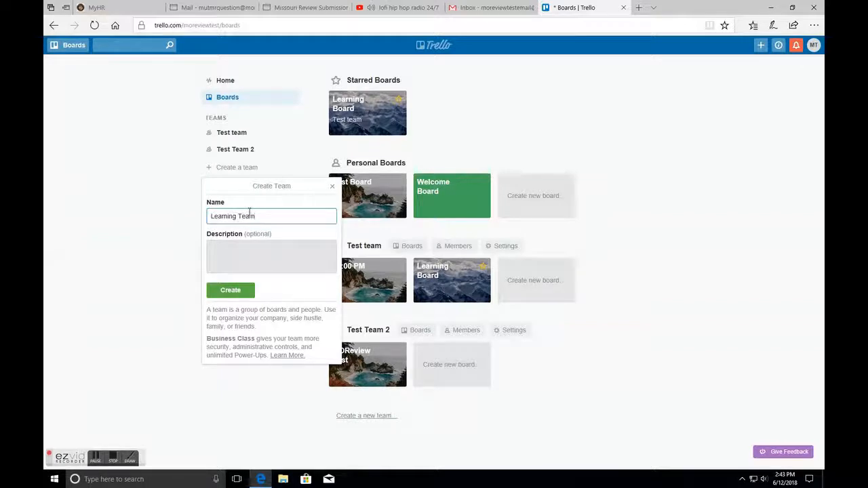
{"action": "left_click", "coordinate": [264, 246]}
{"action": "type", "text": "Learning to use"}
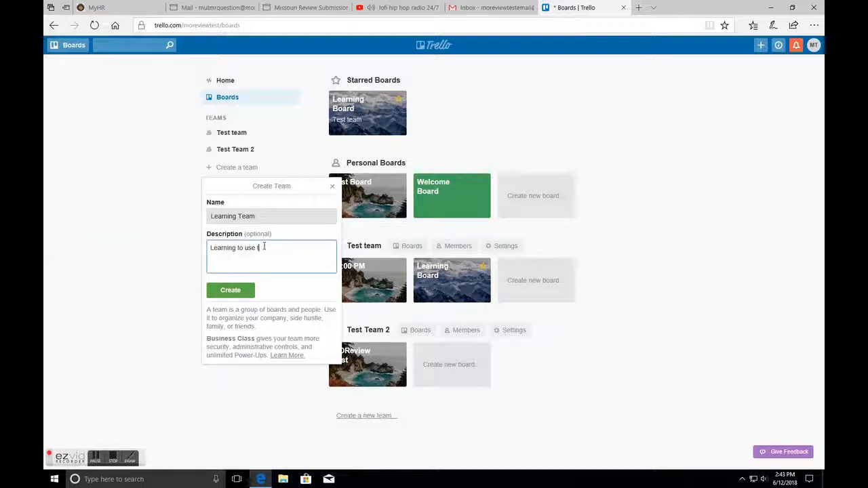
{"action": "type", "text": " Trello Team!"}
{"action": "left_click", "coordinate": [248, 290]}
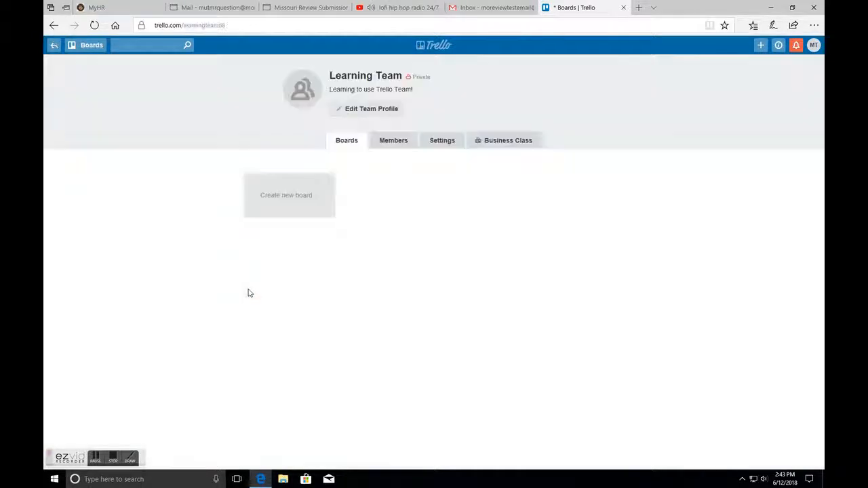
- Invite two people to Learning Team, one found by name search and one by e-mail address
{"action": "left_click", "coordinate": [400, 141]}
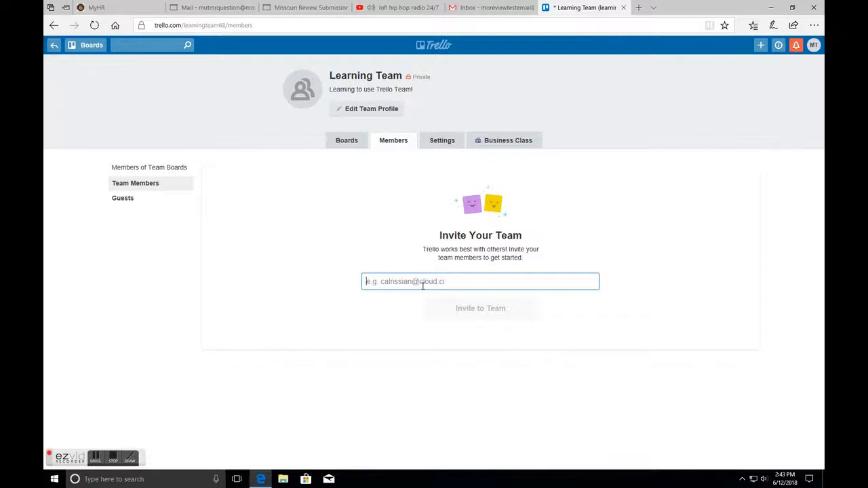
{"action": "type", "text": "earl"}
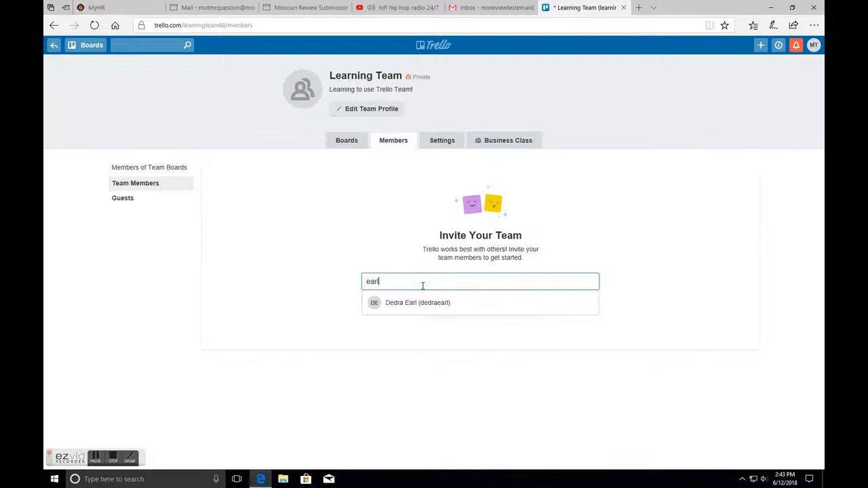
{"action": "left_click", "coordinate": [422, 302]}
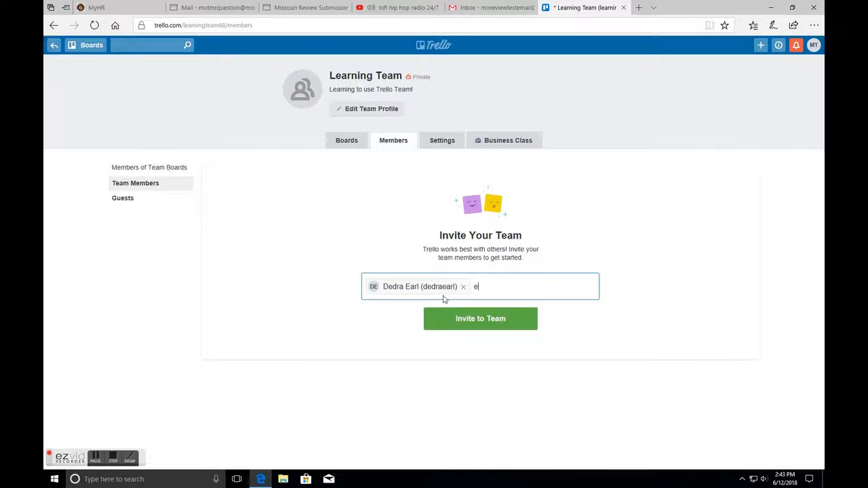
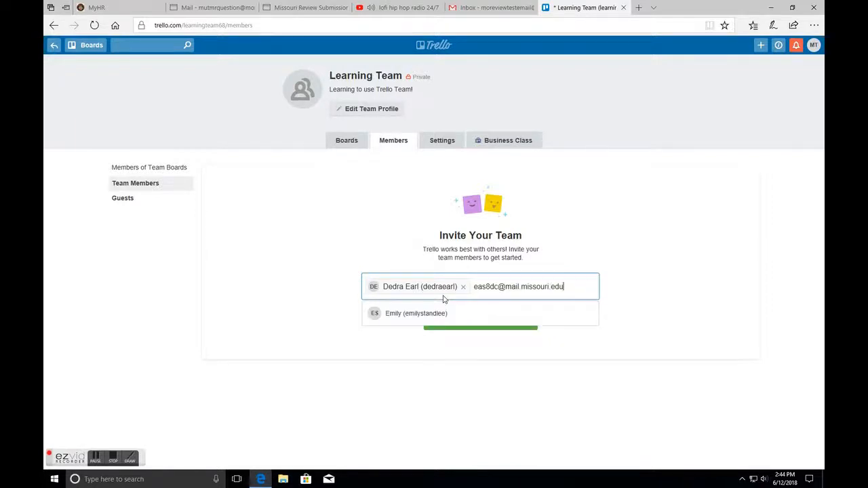
{"action": "left_click", "coordinate": [442, 310]}
{"action": "left_click", "coordinate": [466, 328]}
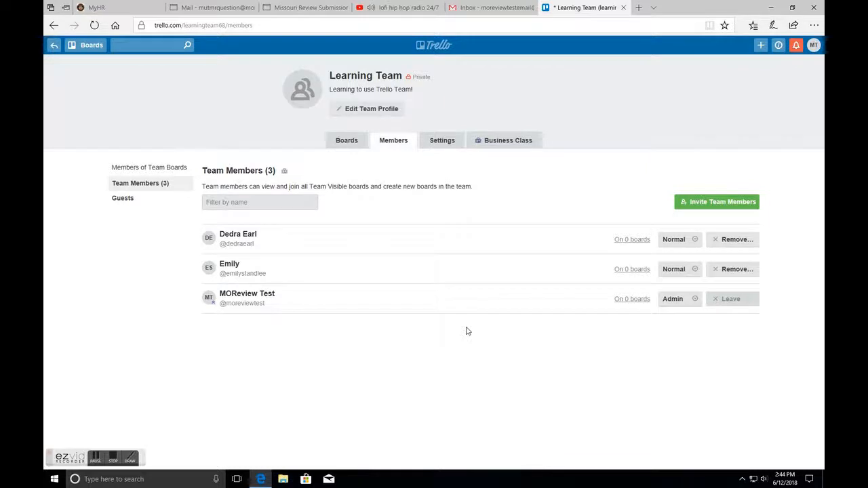
- Change the second invited member's team permission to Admin
{"action": "left_click", "coordinate": [697, 271]}
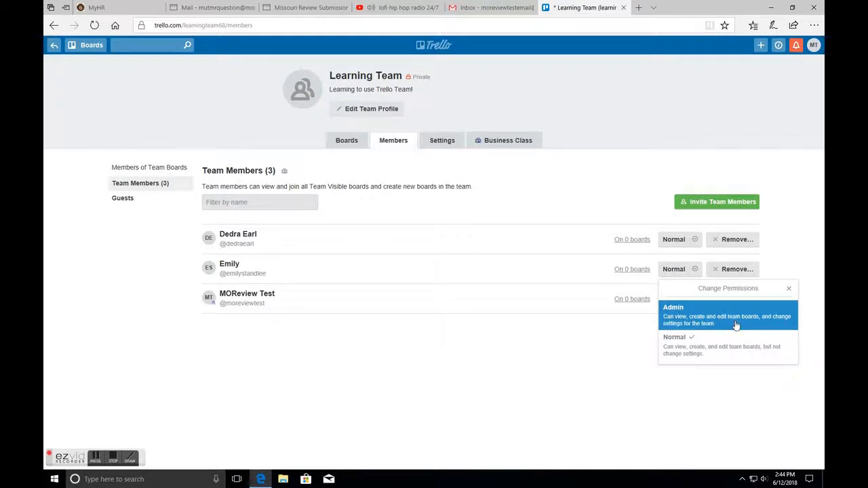
{"action": "left_click", "coordinate": [735, 325]}
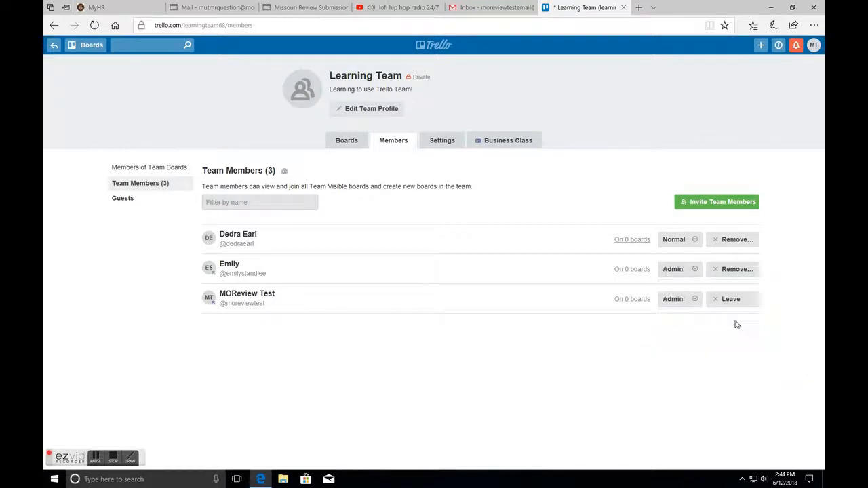
{"action": "left_click", "coordinate": [696, 238]}
{"action": "left_click", "coordinate": [697, 285]}
{"action": "left_click", "coordinate": [694, 271]}
{"action": "left_click", "coordinate": [701, 354]}
- Create a new board for the team titled Learning Team Board!
{"action": "left_click", "coordinate": [345, 145]}
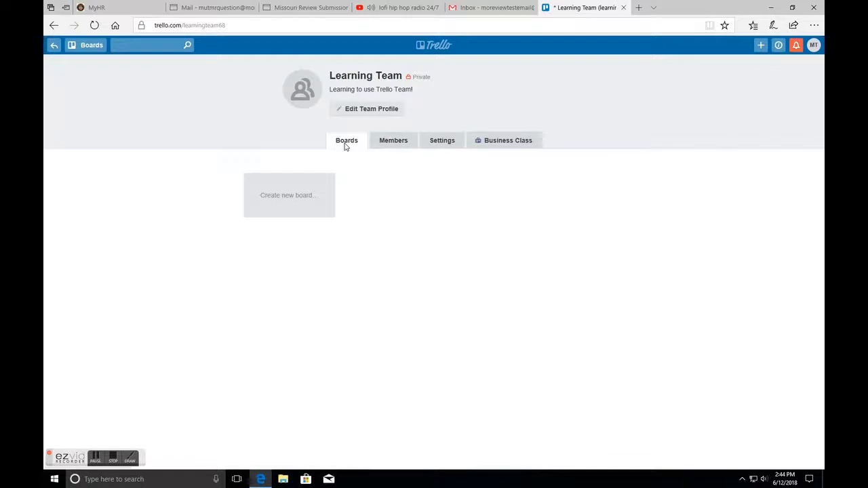
{"action": "left_click", "coordinate": [296, 203]}
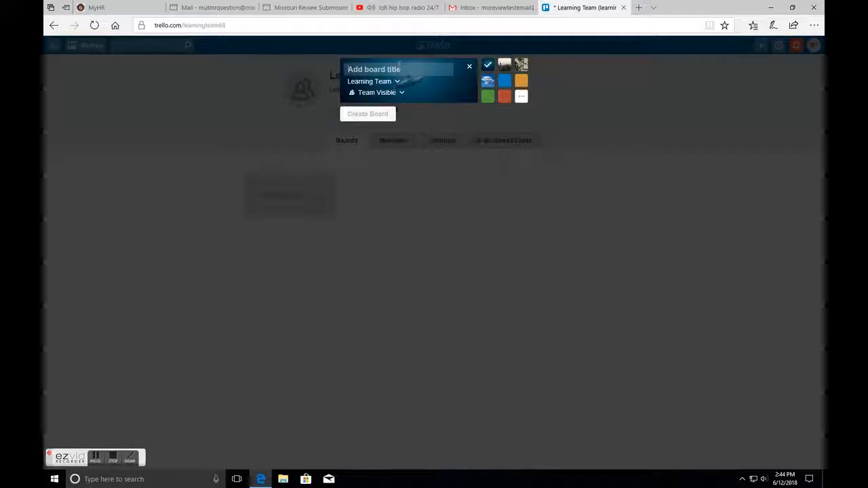
{"action": "type", "text": "Learning Team Board!"}
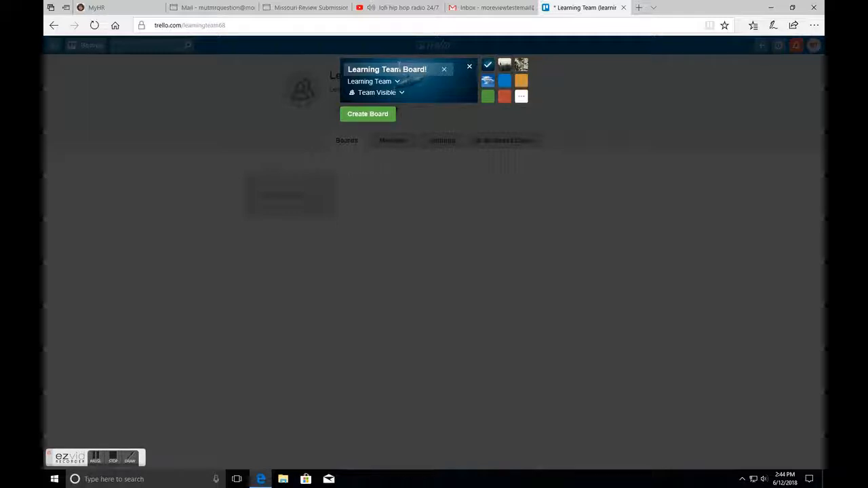
{"action": "left_click", "coordinate": [390, 114]}
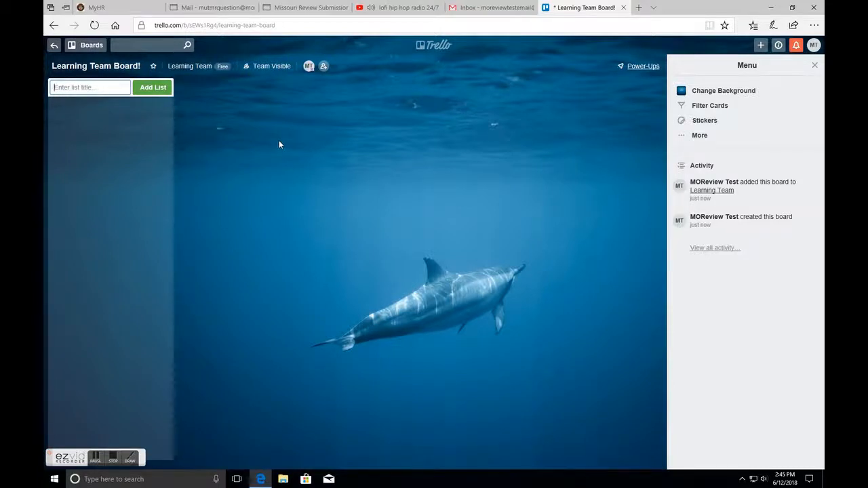
- Add a list named What can we do? to the new board
{"action": "type", "text": "What can we"}
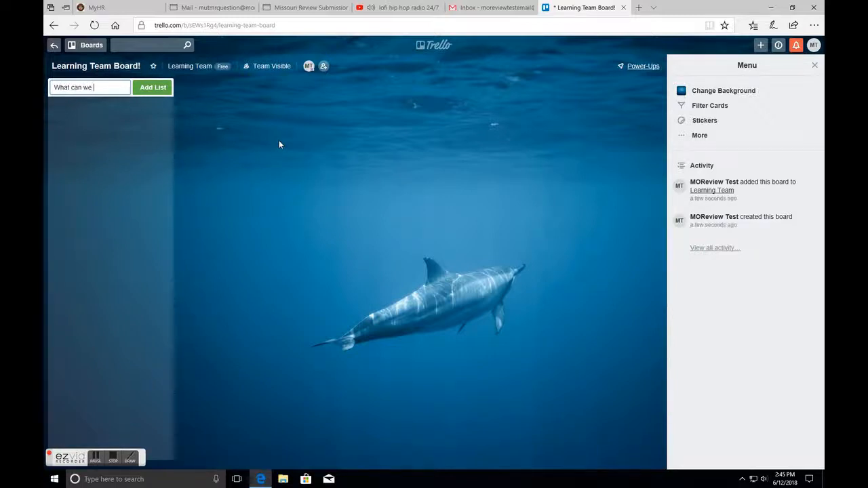
{"action": "type", "text": " do?"}
{"action": "key", "text": "Return"}
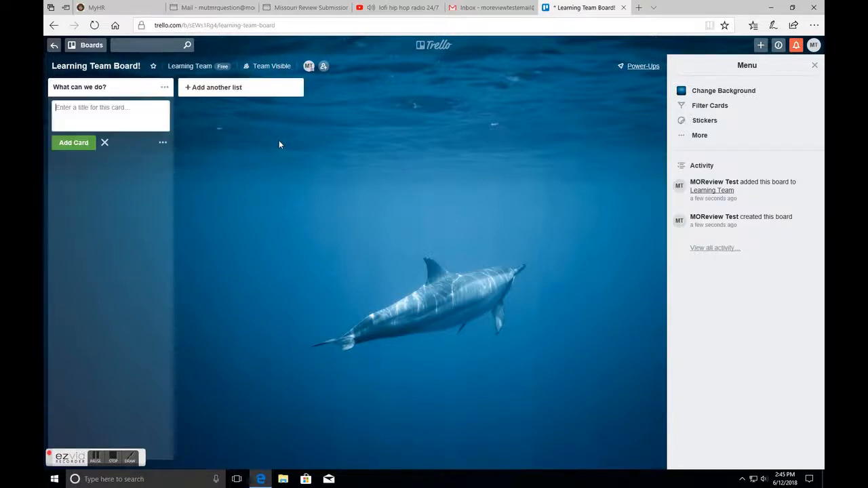
{"action": "key", "text": "Escape"}
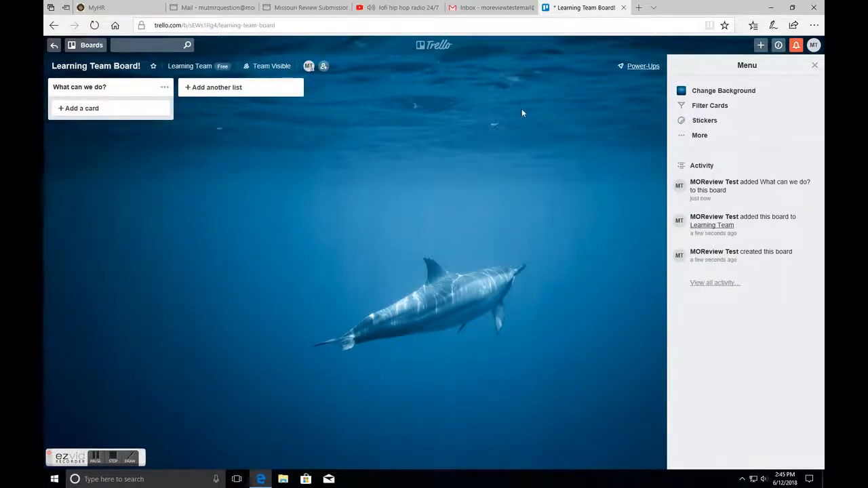
- Close the board menu and return to the boards overview to browse the team sections
{"action": "left_click", "coordinate": [815, 66]}
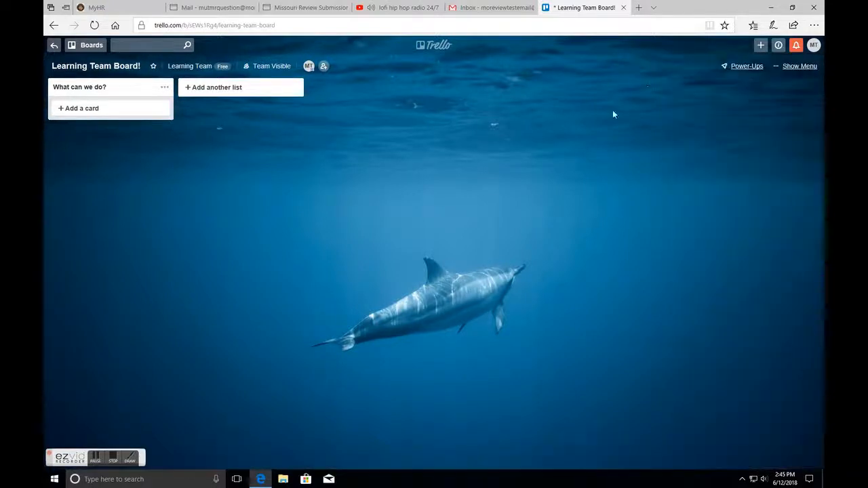
{"action": "left_click", "coordinate": [57, 48]}
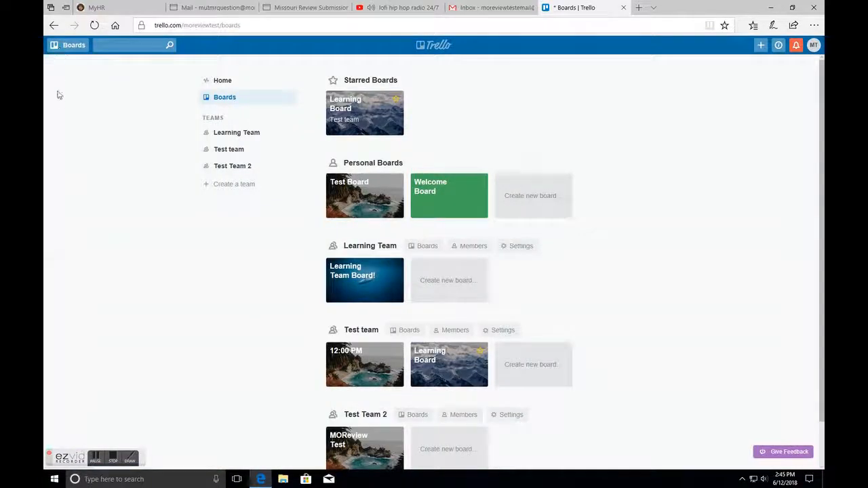
{"action": "scroll", "coordinate": [428, 141], "scroll_direction": "down", "scroll_amount": 2}
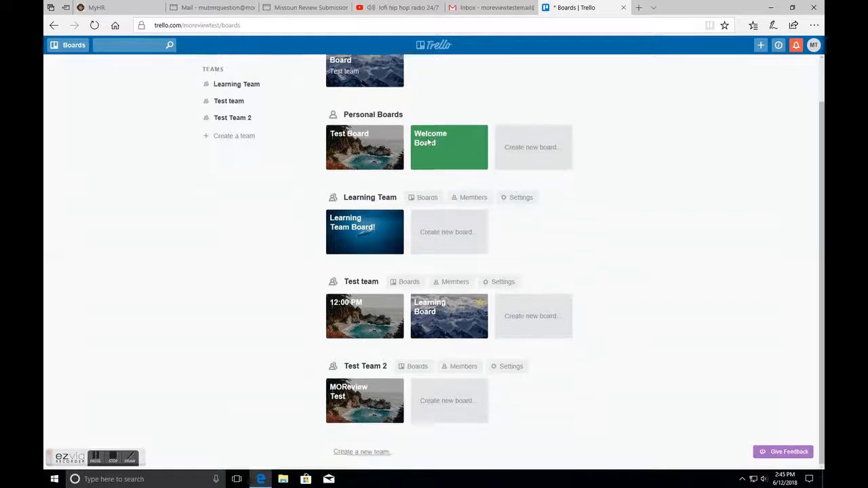
- Browse the Home page highlights and the boards overview
{"action": "scroll", "coordinate": [456, 183], "scroll_direction": "up", "scroll_amount": 2}
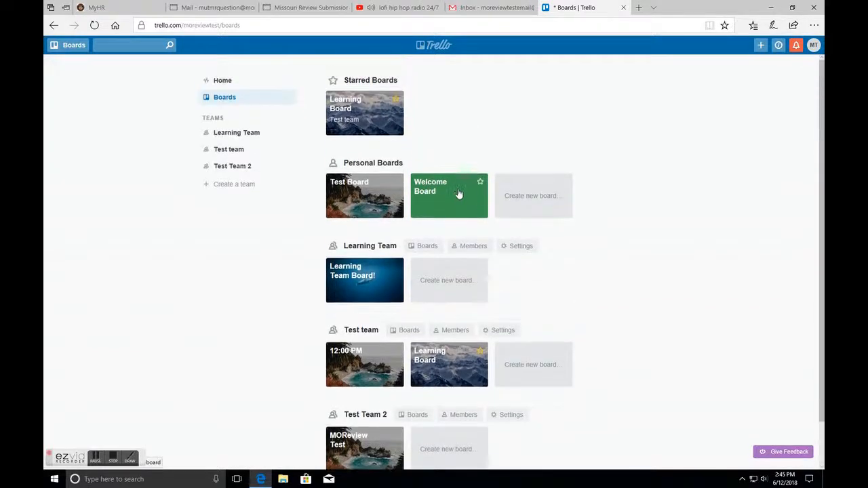
{"action": "left_click", "coordinate": [248, 83]}
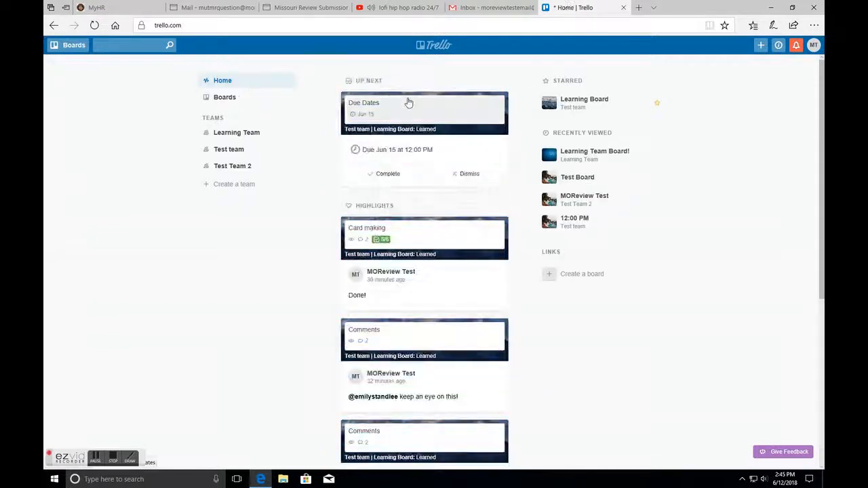
{"action": "scroll", "coordinate": [408, 102], "scroll_direction": "down", "scroll_amount": 4}
{"action": "scroll", "coordinate": [472, 219], "scroll_direction": "up", "scroll_amount": 4}
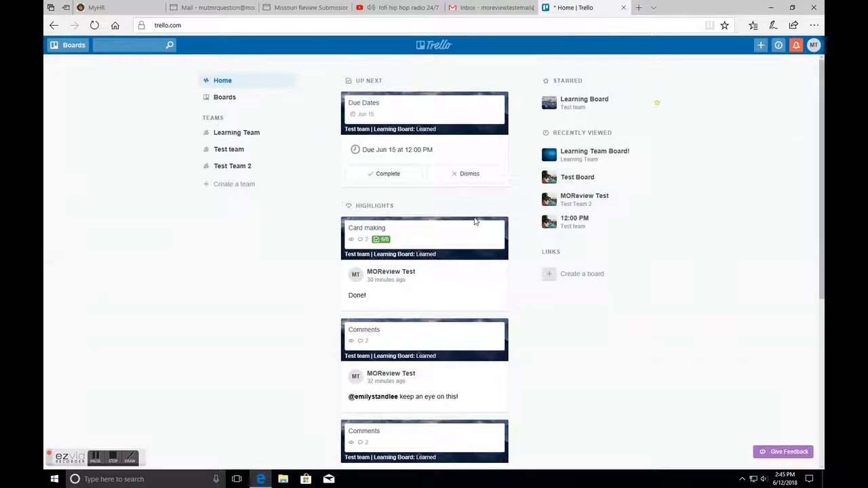
{"action": "left_click", "coordinate": [281, 97]}
{"action": "scroll", "coordinate": [447, 162], "scroll_direction": "down", "scroll_amount": 1}
{"action": "scroll", "coordinate": [447, 163], "scroll_direction": "up", "scroll_amount": 1}
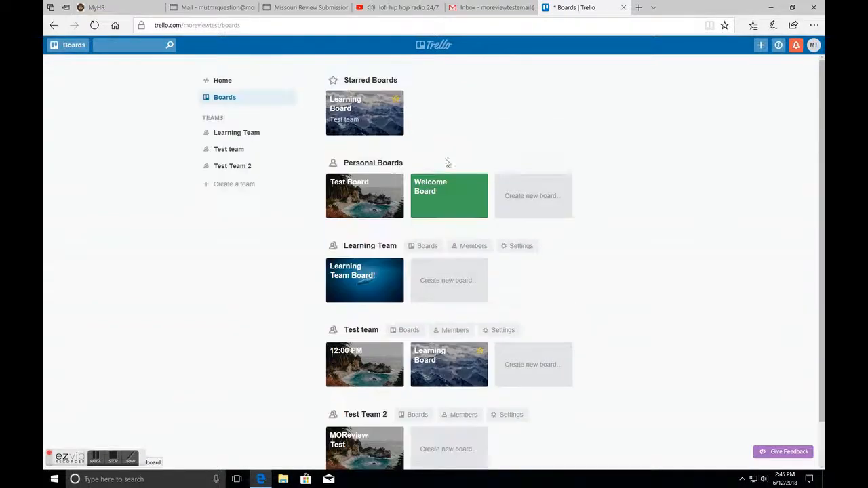
- Open Learning Board and move the making new boards and Starting Teams cards into the Learned list
{"action": "left_click", "coordinate": [386, 128]}
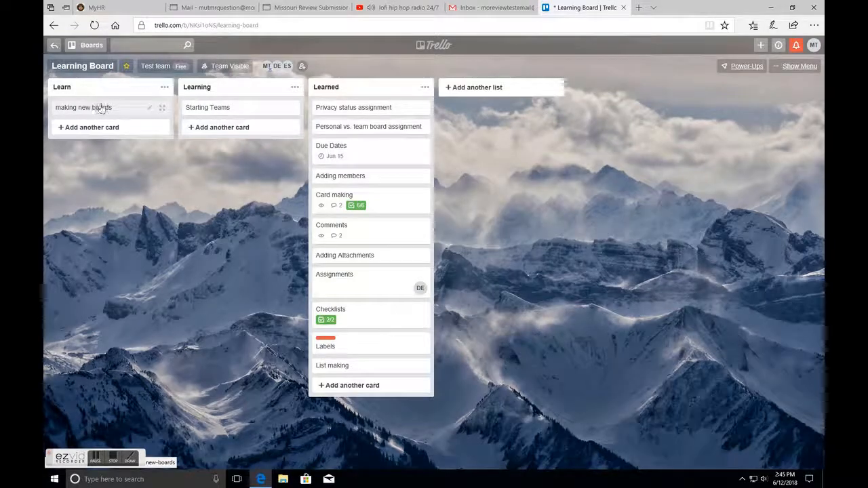
{"action": "left_click_drag", "start_coordinate": [107, 110], "coordinate": [369, 122]}
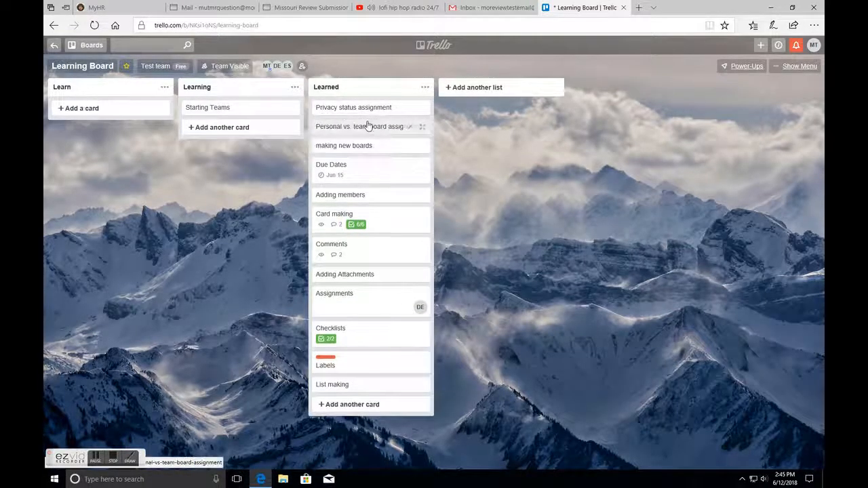
{"action": "left_click_drag", "start_coordinate": [244, 112], "coordinate": [357, 145]}
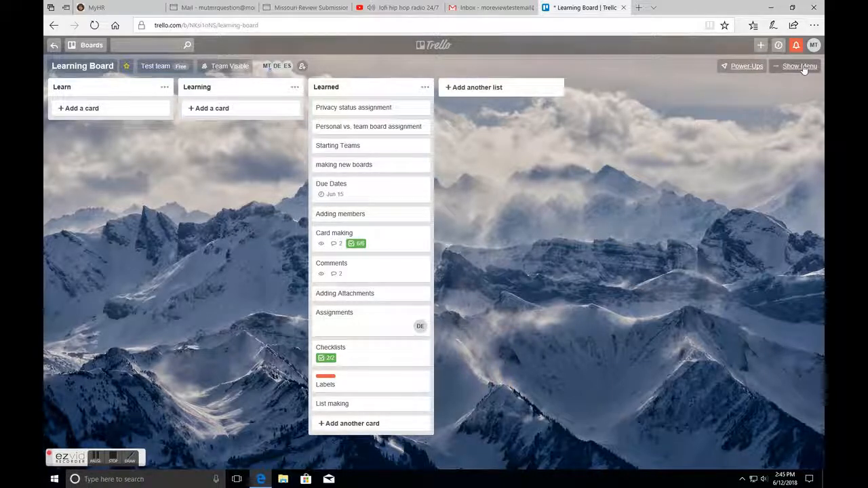
- Add a card named Menu Options to the Learn list
{"action": "left_click", "coordinate": [137, 115]}
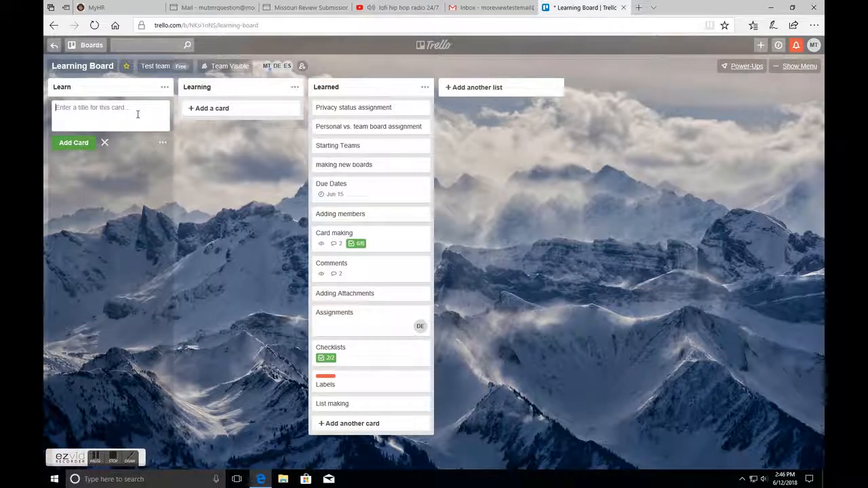
{"action": "type", "text": "Menu Options"}
{"action": "key", "text": "Return"}
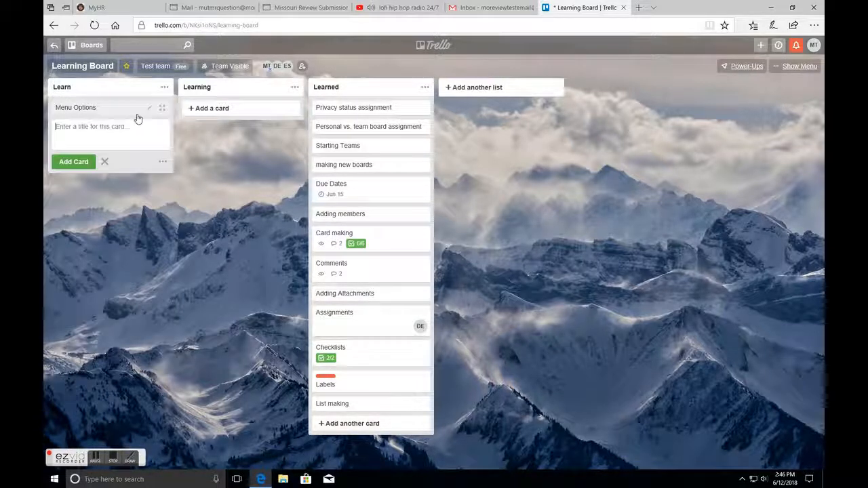
- Open the Menu Options card and set its due date to 6/15/2018 at 12:00 PM
{"action": "left_click", "coordinate": [111, 113]}
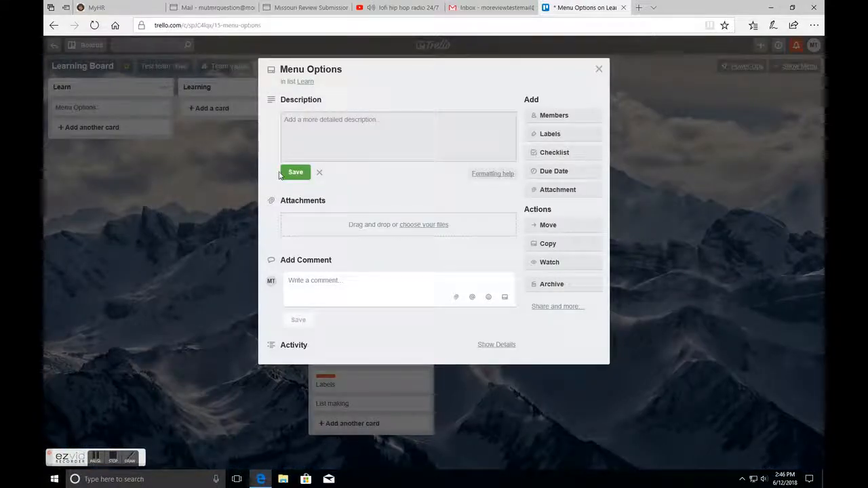
{"action": "left_click", "coordinate": [560, 170]}
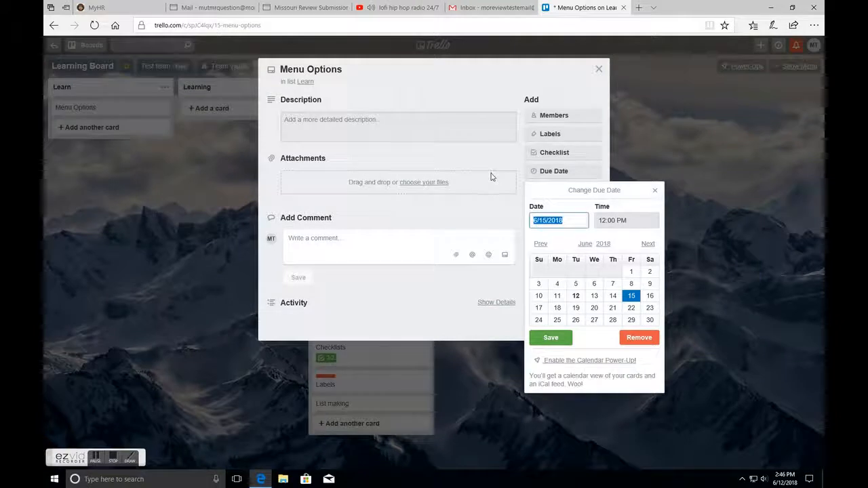
{"action": "left_click", "coordinate": [550, 338]}
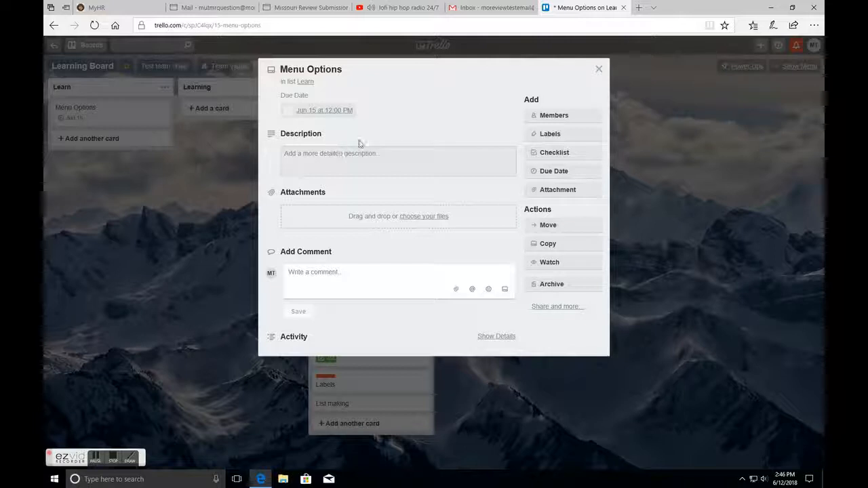
- Apply the IMPORTANT! and NEEDS WORK! labels to the card
{"action": "left_click", "coordinate": [566, 133]}
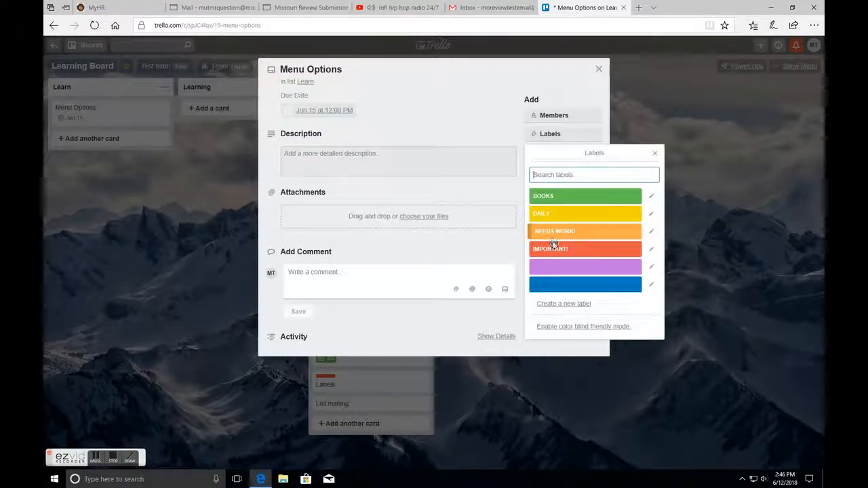
{"action": "left_click", "coordinate": [555, 249]}
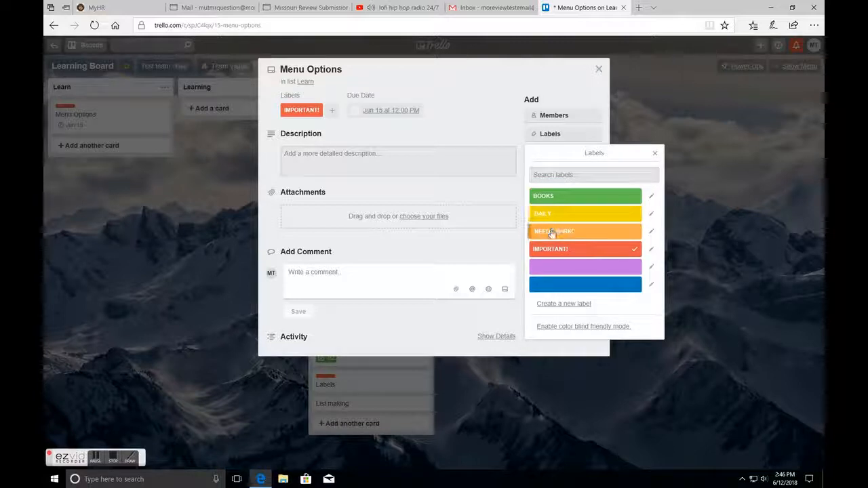
{"action": "left_click", "coordinate": [551, 232]}
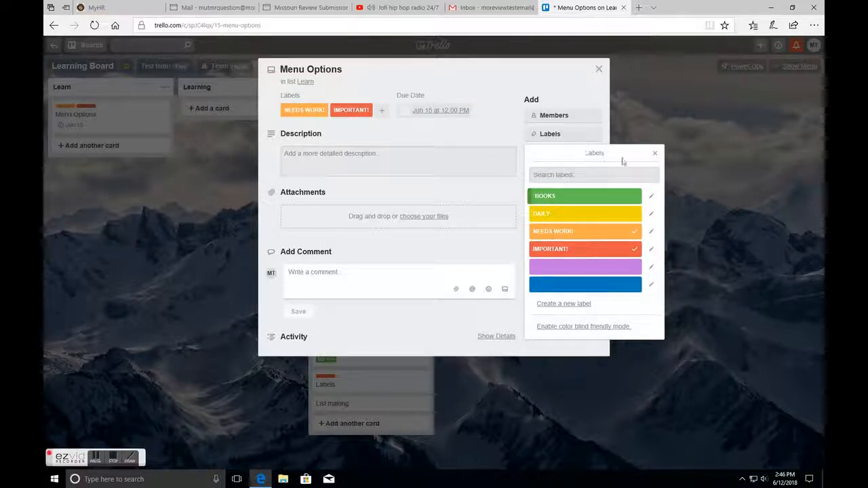
{"action": "left_click", "coordinate": [655, 153]}
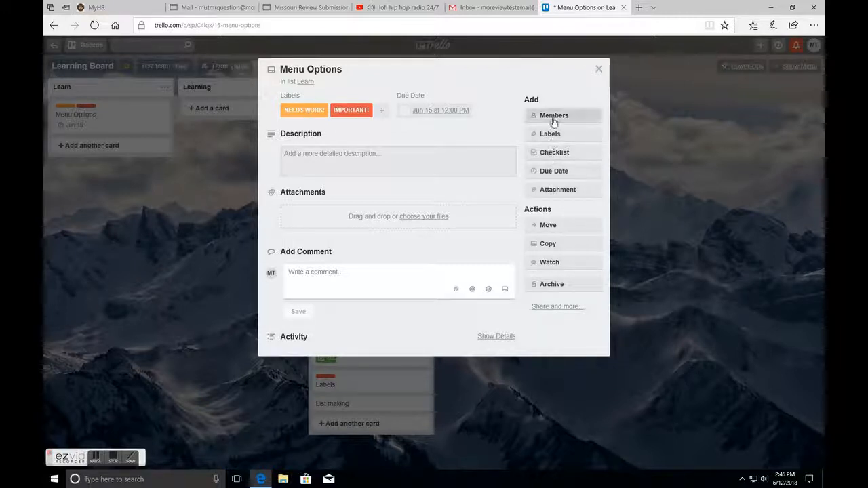
- Close the card and assign all three board members to Menu Options from the board's member avatars
{"action": "left_click", "coordinate": [600, 65]}
{"action": "left_click_drag", "start_coordinate": [279, 69], "coordinate": [106, 118]}
{"action": "left_click_drag", "start_coordinate": [266, 70], "coordinate": [113, 123]}
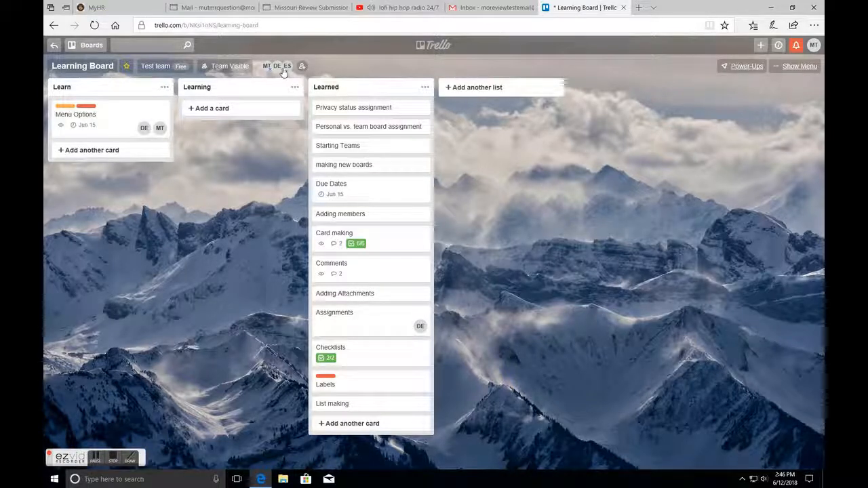
{"action": "left_click_drag", "start_coordinate": [284, 72], "coordinate": [151, 118]}
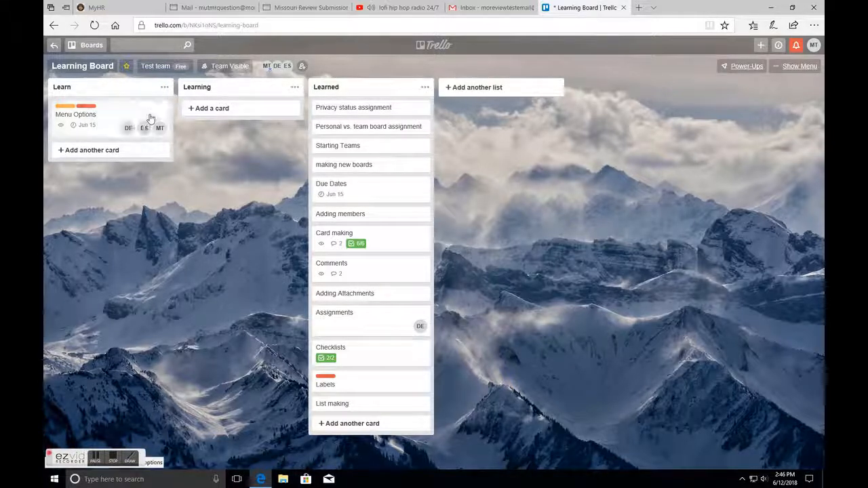
- Open the Menu Options card and post the comment Almost Done!
{"action": "left_click", "coordinate": [114, 132]}
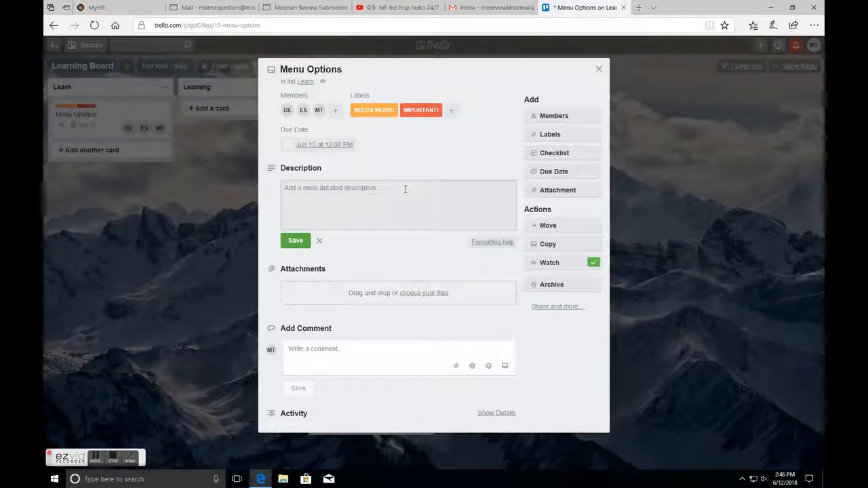
{"action": "left_click", "coordinate": [346, 348]}
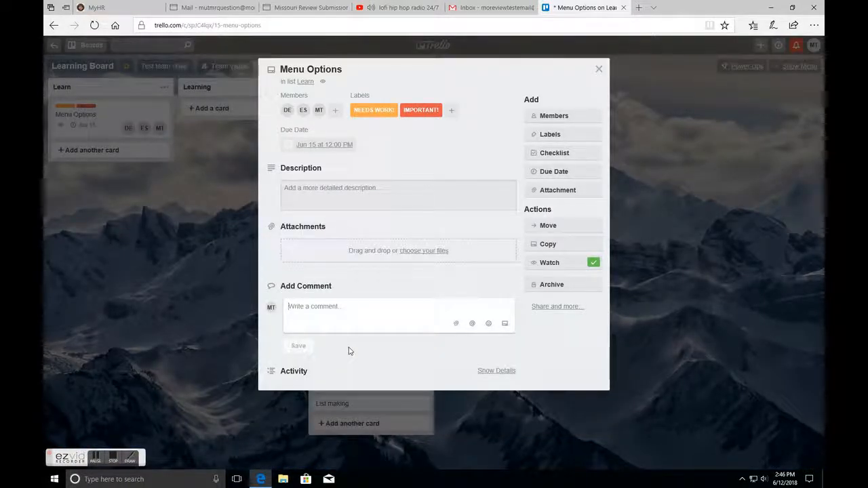
{"action": "type", "text": "Almost Do"}
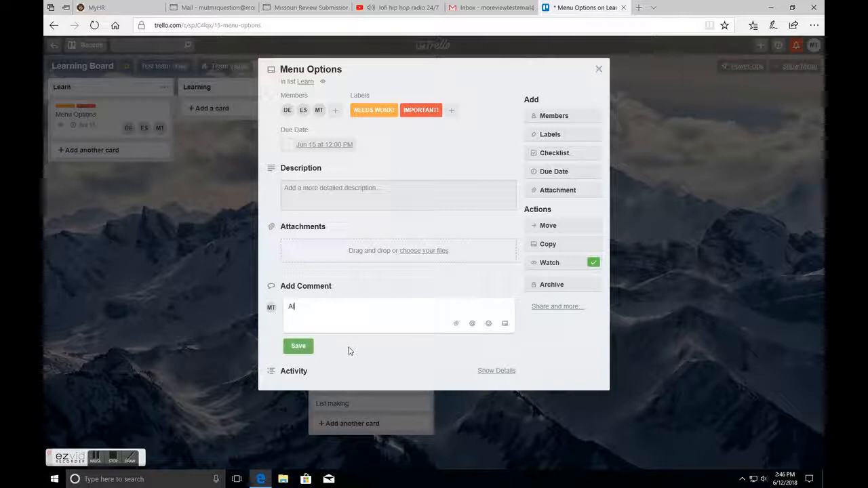
{"action": "type", "text": "ne!"}
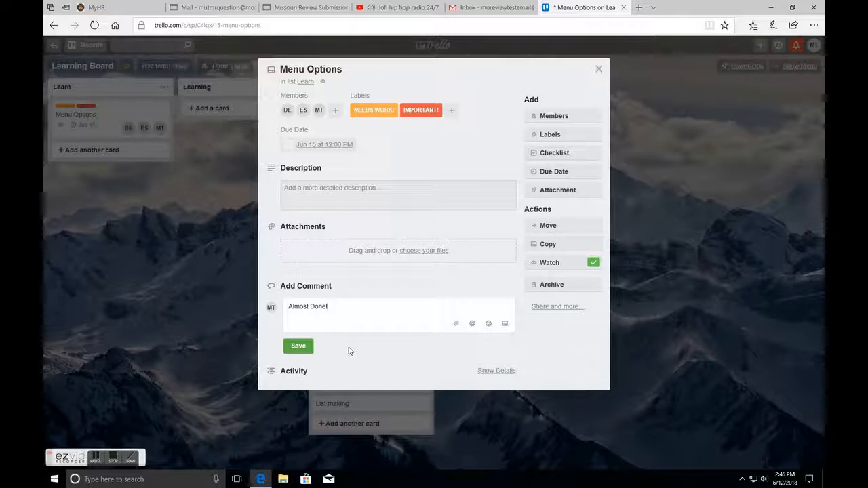
{"action": "left_click", "coordinate": [305, 348]}
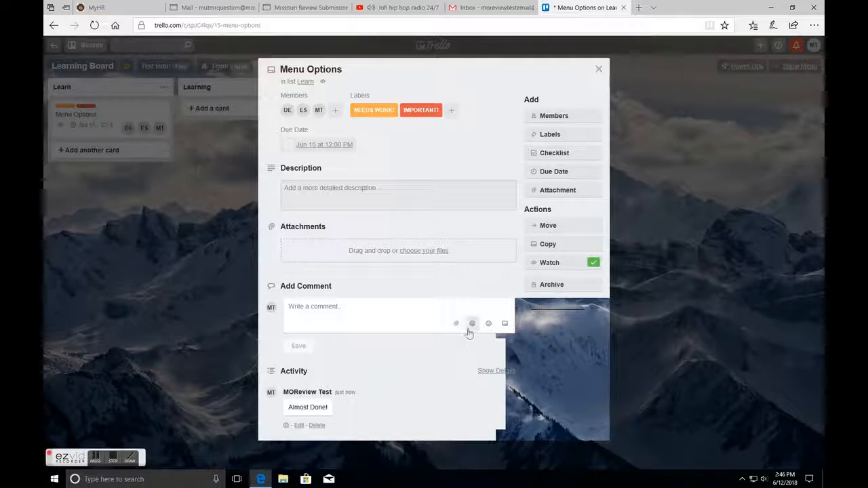
- Turn off watching the card and turn it back on
{"action": "left_click", "coordinate": [563, 269]}
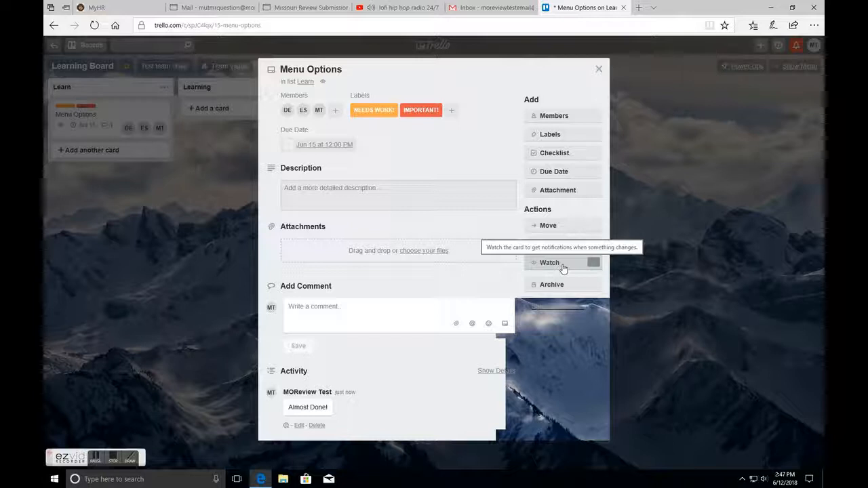
{"action": "left_click", "coordinate": [562, 267]}
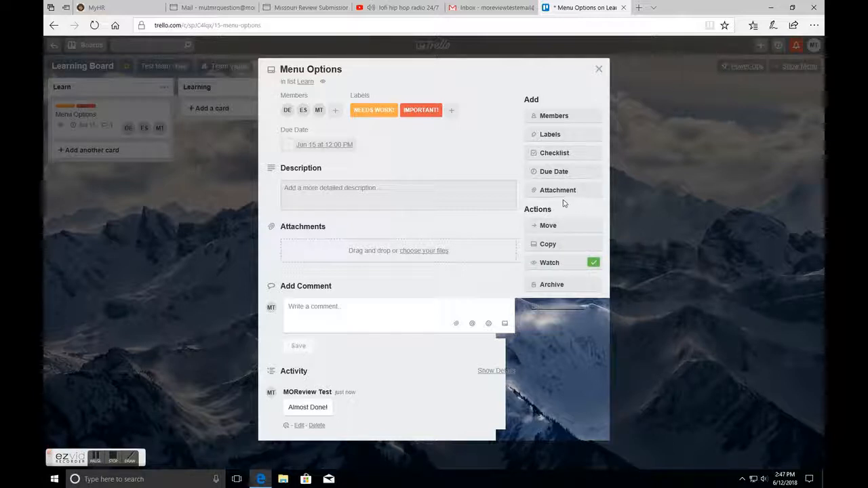
- Add a checklist titled Menu to the card
{"action": "left_click", "coordinate": [558, 156]}
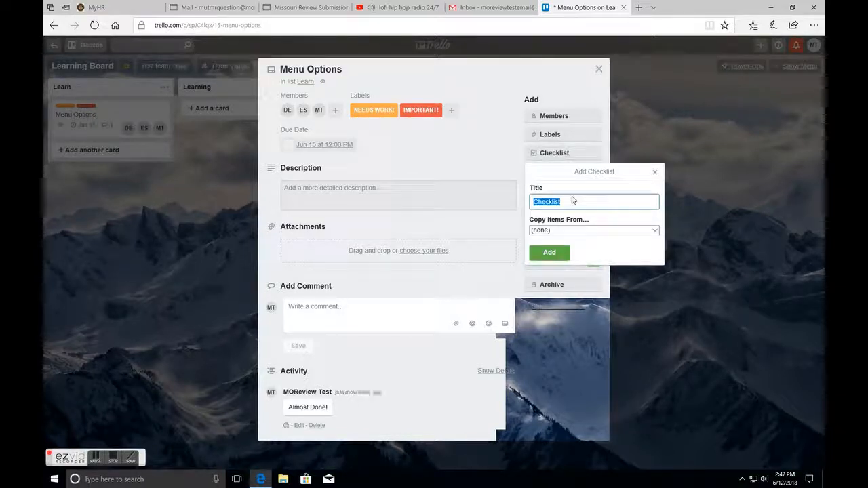
{"action": "type", "text": "Menu"}
{"action": "key", "text": "Return"}
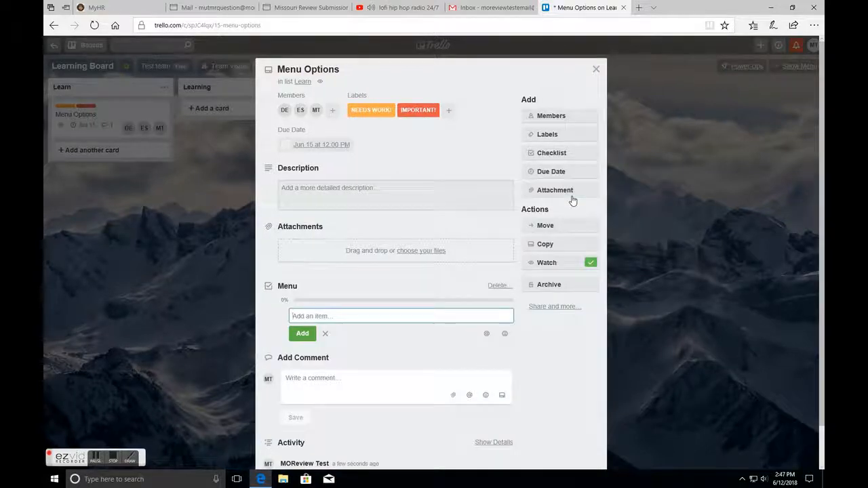
- Add the checklist items Labels, background and what else can we do? to the Menu checklist
{"action": "type", "text": "Labels"}
{"action": "key", "text": "Return"}
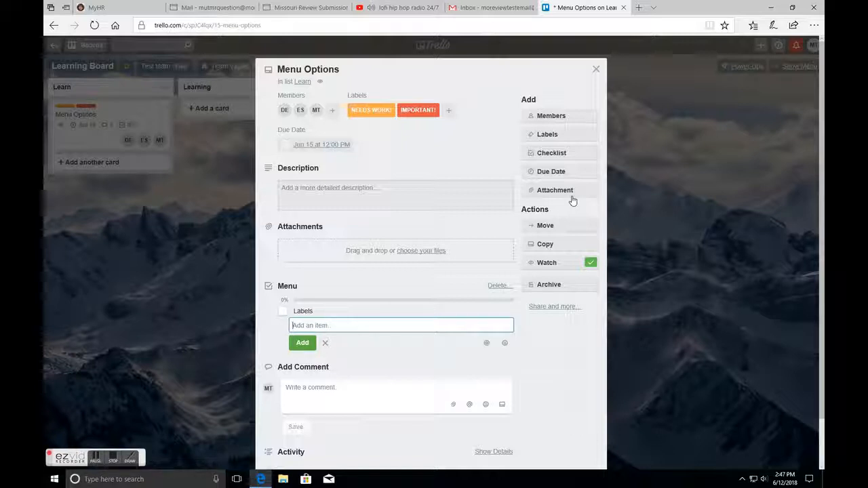
{"action": "type", "text": "background"}
{"action": "key", "text": "Return"}
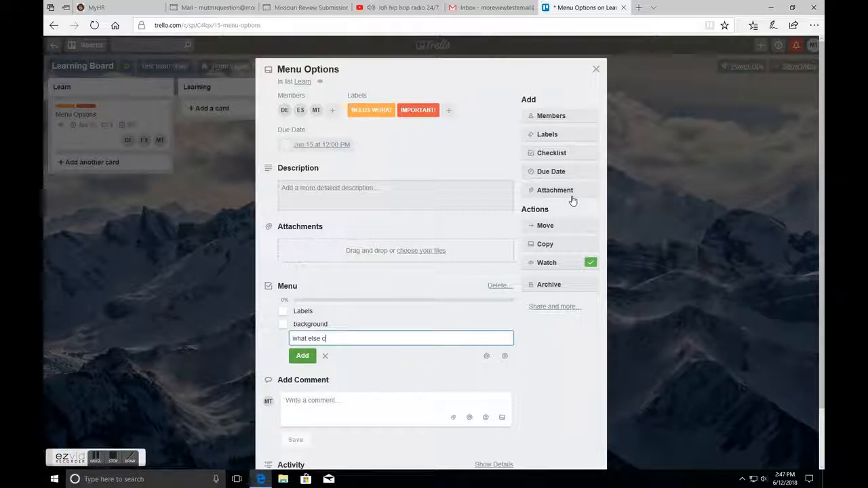
{"action": "type", "text": "what else can we do?"}
{"action": "key", "text": "Return"}
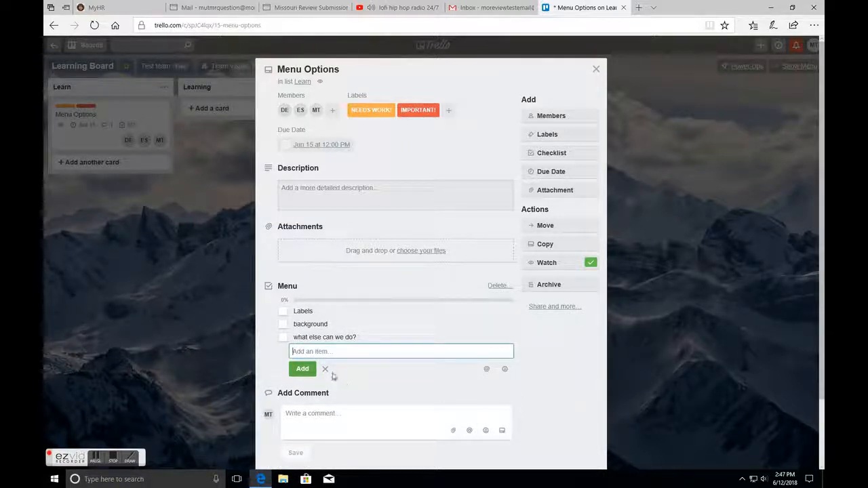
{"action": "left_click", "coordinate": [324, 369]}
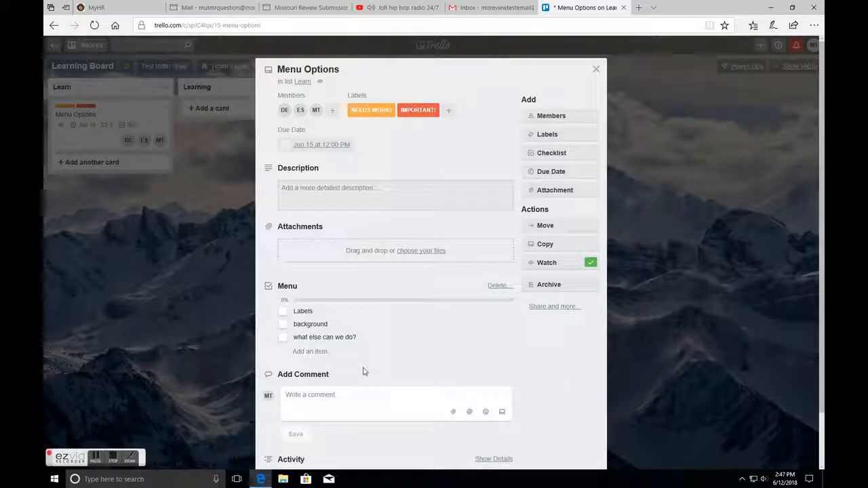
- Close the card and browse the board menu's Filter Cards and Stickers panels
{"action": "left_click", "coordinate": [596, 71]}
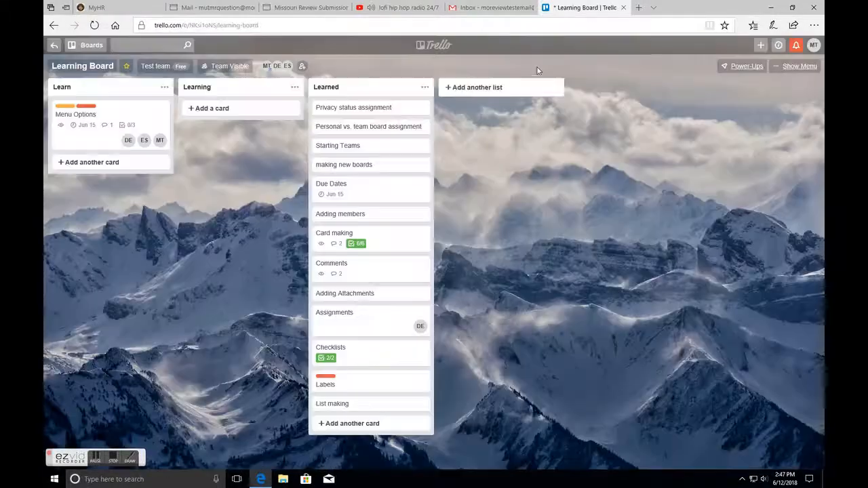
{"action": "left_click", "coordinate": [804, 67]}
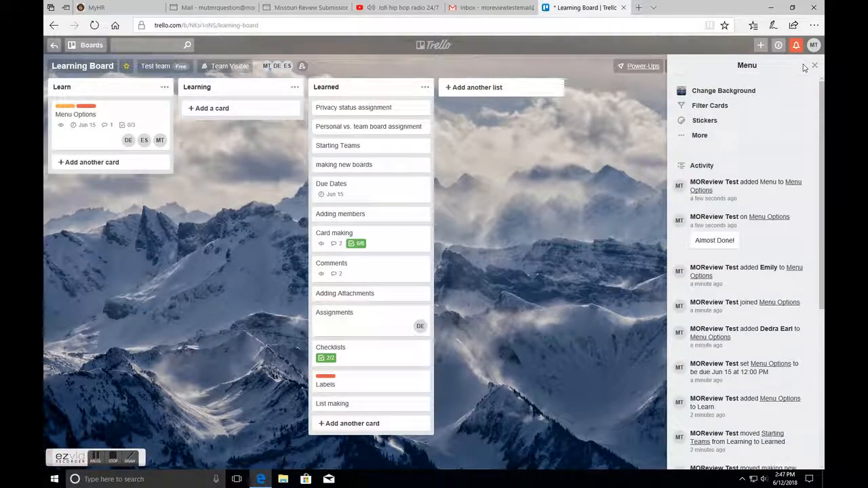
{"action": "left_click", "coordinate": [701, 105]}
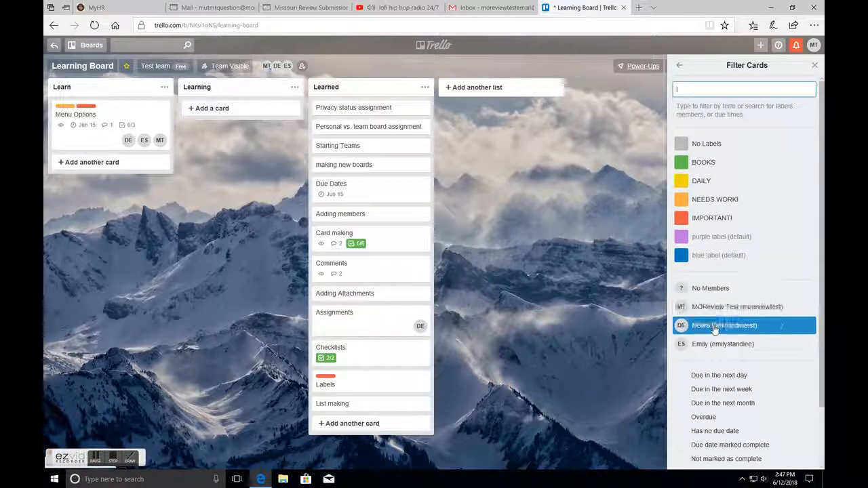
{"action": "scroll", "coordinate": [730, 407], "scroll_direction": "down", "scroll_amount": 1}
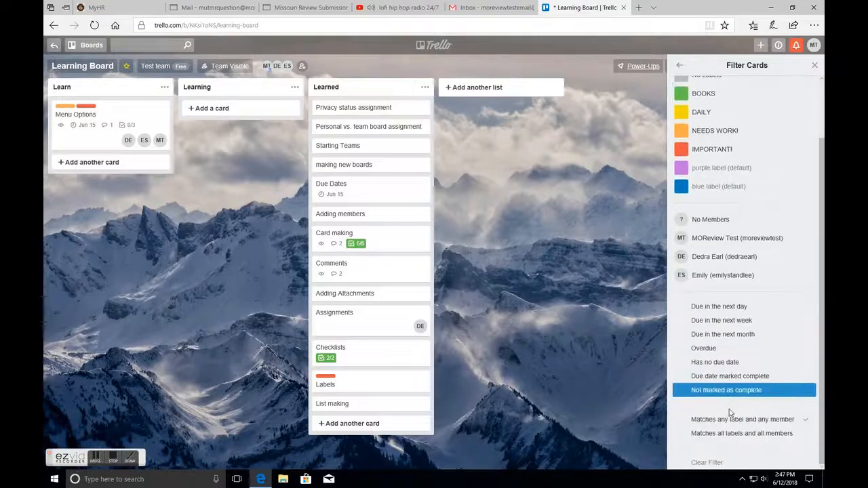
{"action": "scroll", "coordinate": [730, 410], "scroll_direction": "up", "scroll_amount": 2}
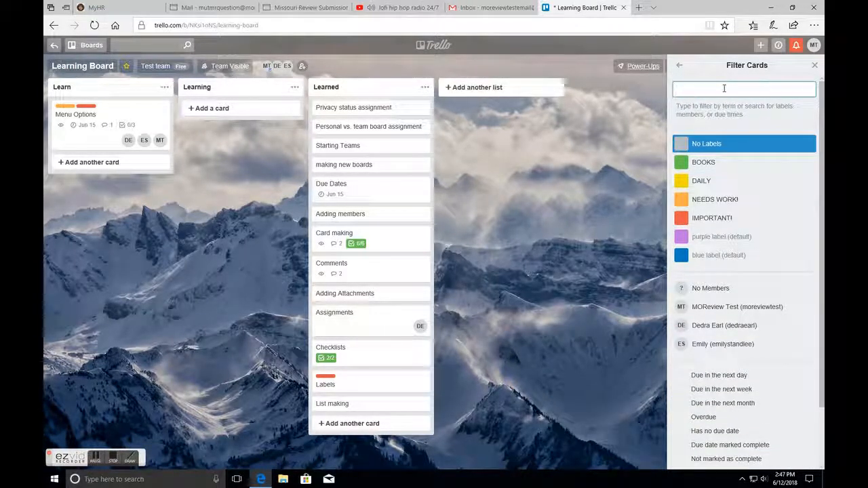
{"action": "left_click", "coordinate": [679, 66]}
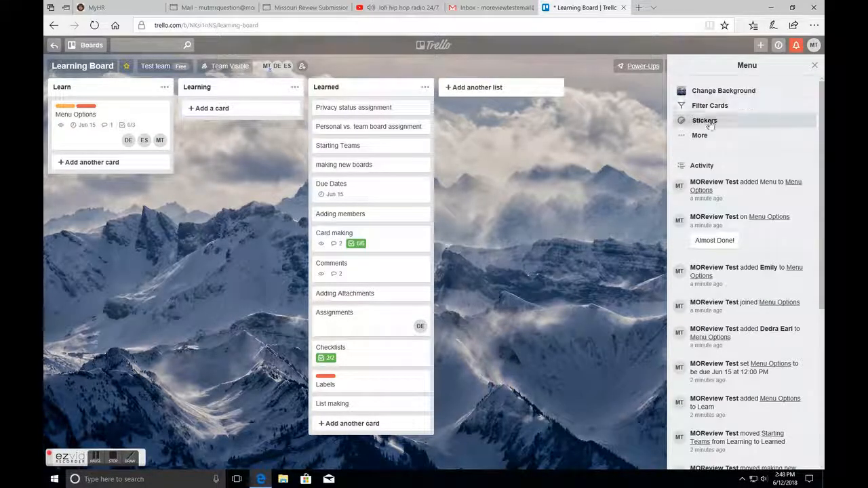
{"action": "left_click", "coordinate": [706, 122]}
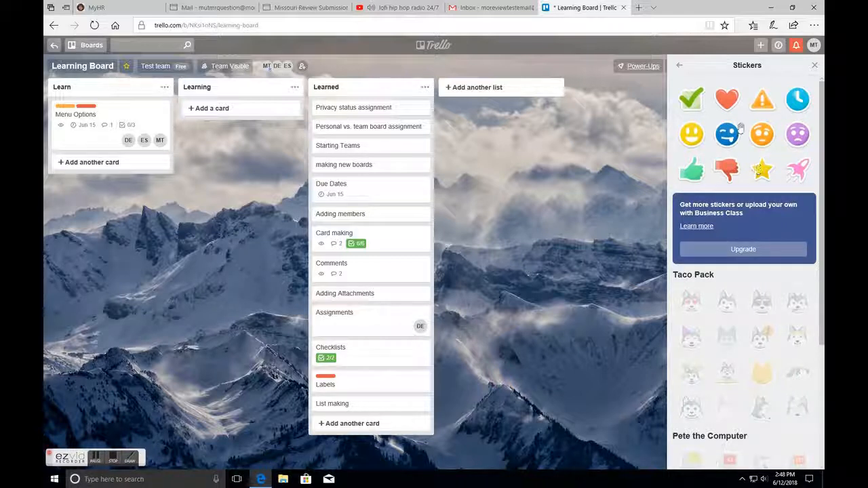
{"action": "left_click", "coordinate": [677, 67]}
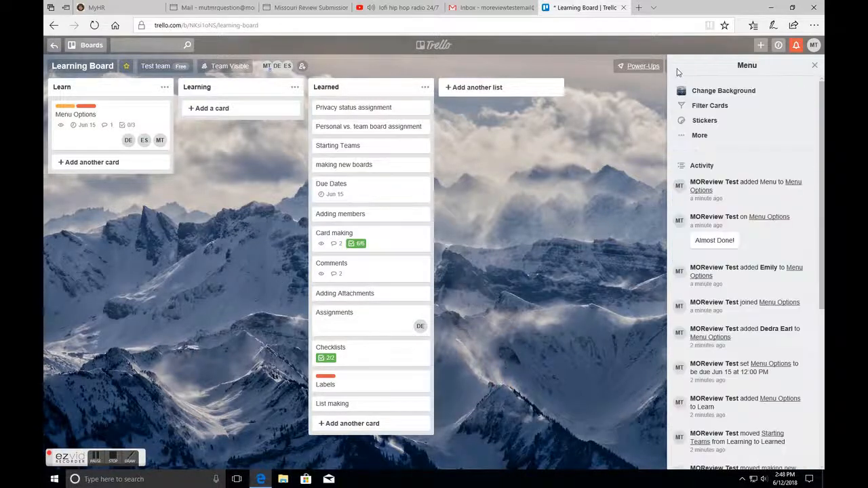
- Change the board background to the blue color
{"action": "left_click", "coordinate": [713, 88]}
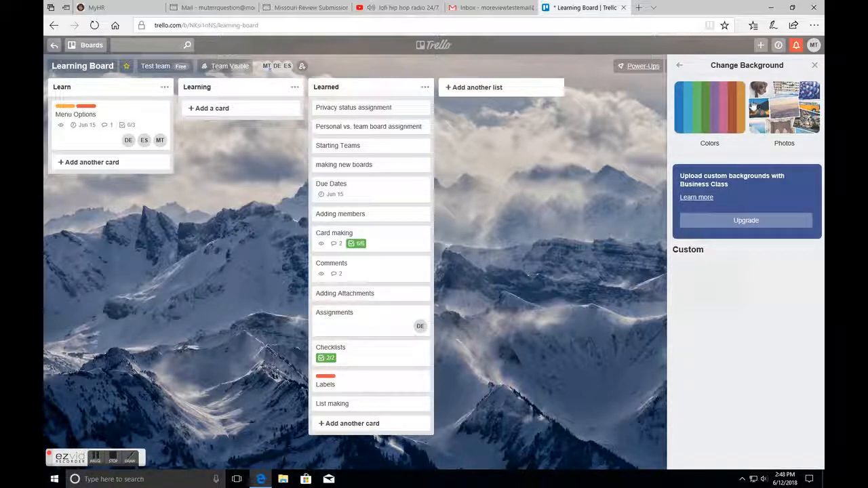
{"action": "left_click", "coordinate": [731, 108]}
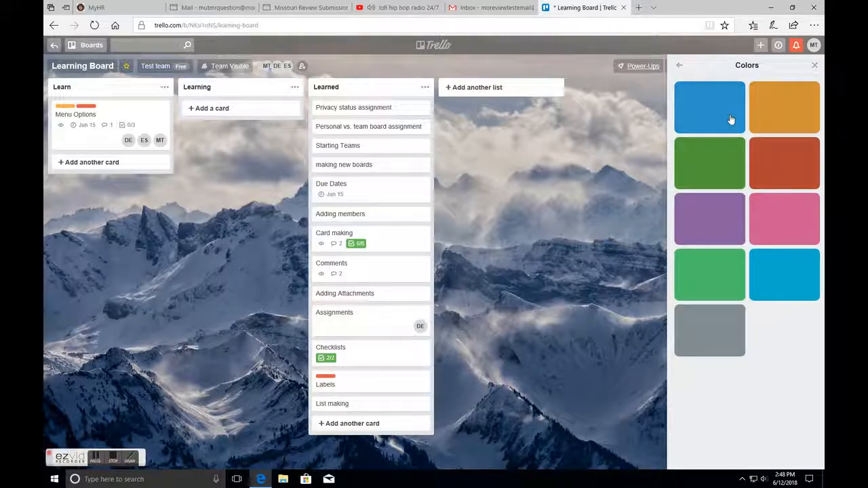
{"action": "left_click", "coordinate": [730, 119]}
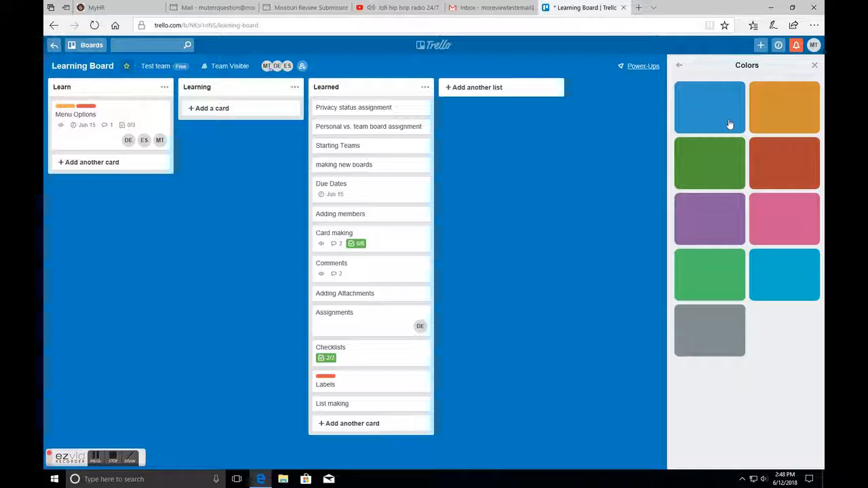
- Set the board background to the pink rose photo from the Photos gallery
{"action": "left_click", "coordinate": [680, 65]}
{"action": "left_click", "coordinate": [785, 101]}
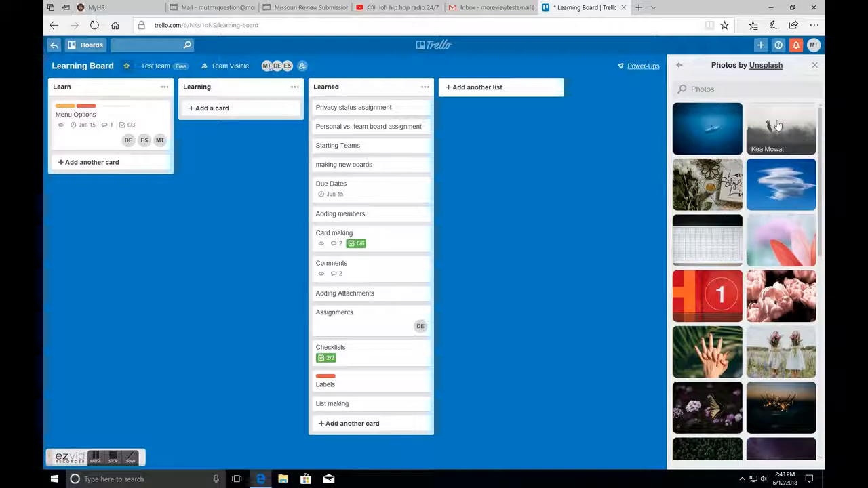
{"action": "scroll", "coordinate": [773, 145], "scroll_direction": "down", "scroll_amount": 4}
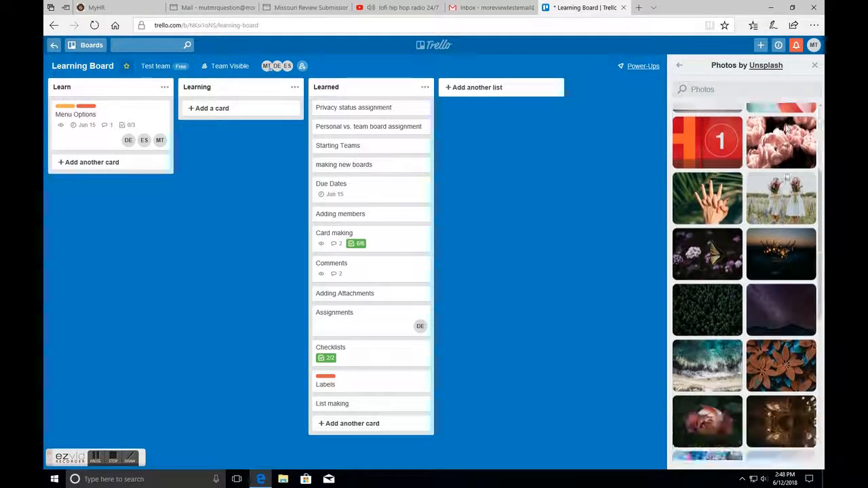
{"action": "scroll", "coordinate": [764, 167], "scroll_direction": "down", "scroll_amount": 4}
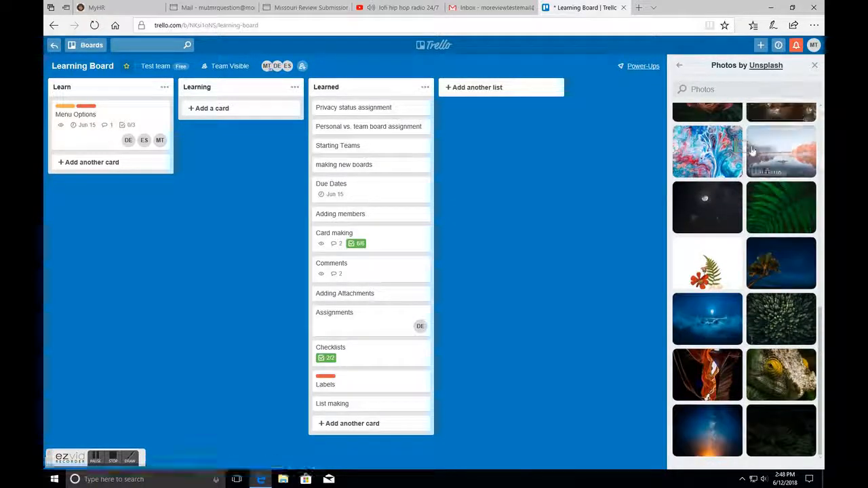
{"action": "left_click", "coordinate": [724, 115]}
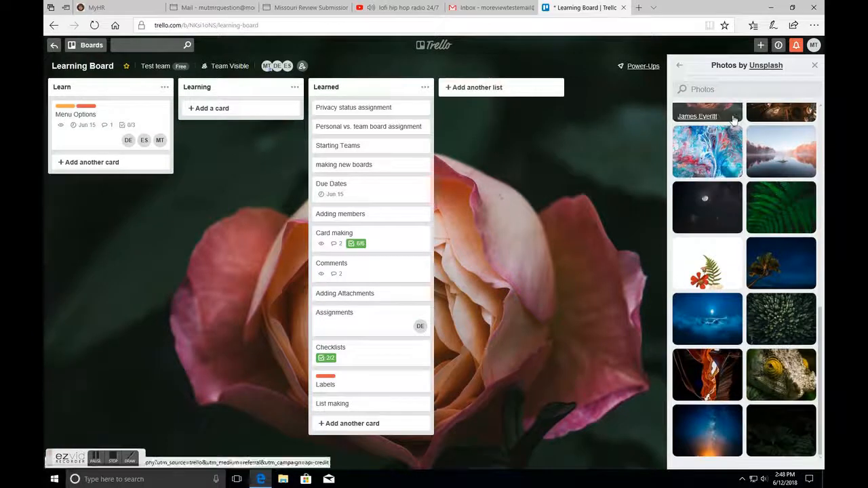
{"action": "scroll", "coordinate": [727, 113], "scroll_direction": "up", "scroll_amount": 5}
{"action": "scroll", "coordinate": [728, 113], "scroll_direction": "up", "scroll_amount": 2}
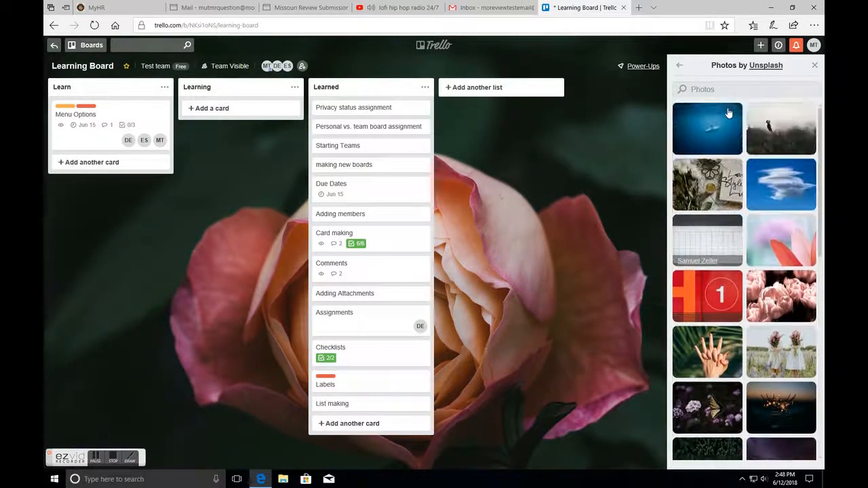
{"action": "left_click", "coordinate": [681, 67]}
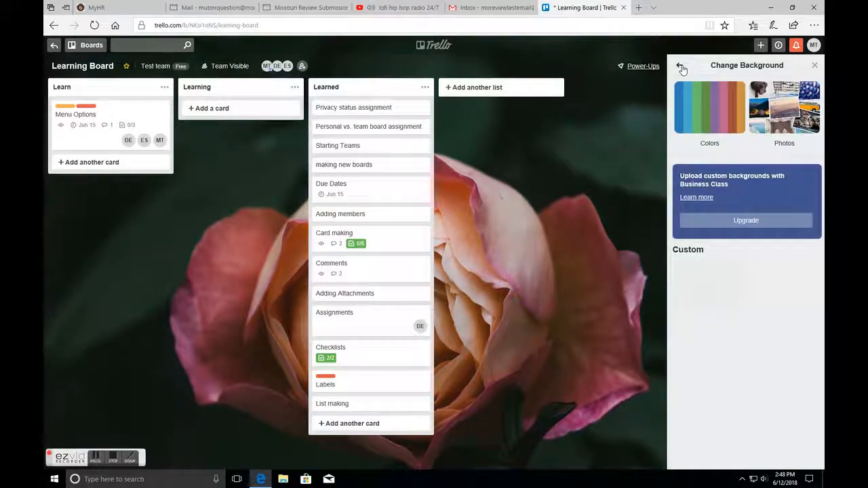
{"action": "left_click", "coordinate": [680, 68]}
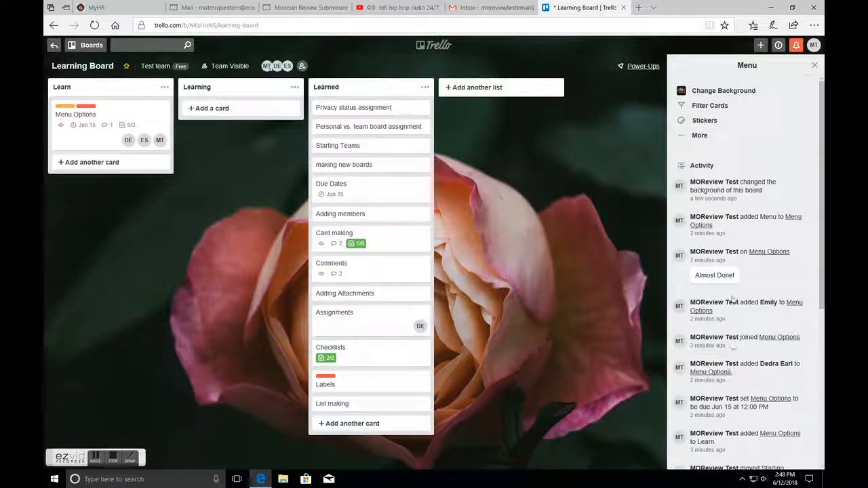
- Browse the board menu's More options: Labels, Collections and Archived Items lists, then close the menu
{"action": "left_click", "coordinate": [698, 135]}
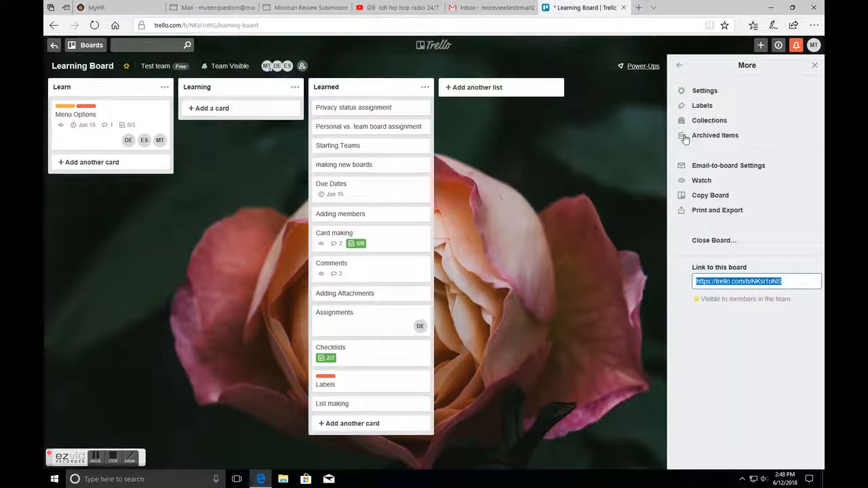
{"action": "left_click", "coordinate": [698, 107]}
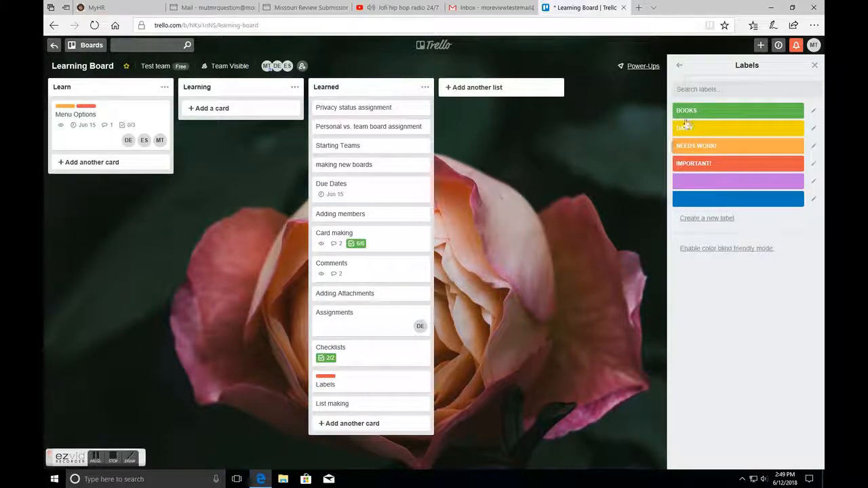
{"action": "left_click", "coordinate": [678, 65]}
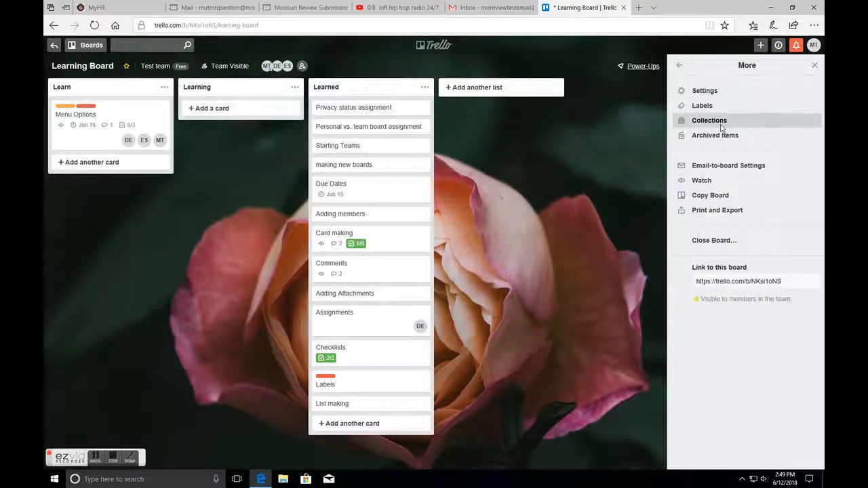
{"action": "left_click", "coordinate": [721, 121]}
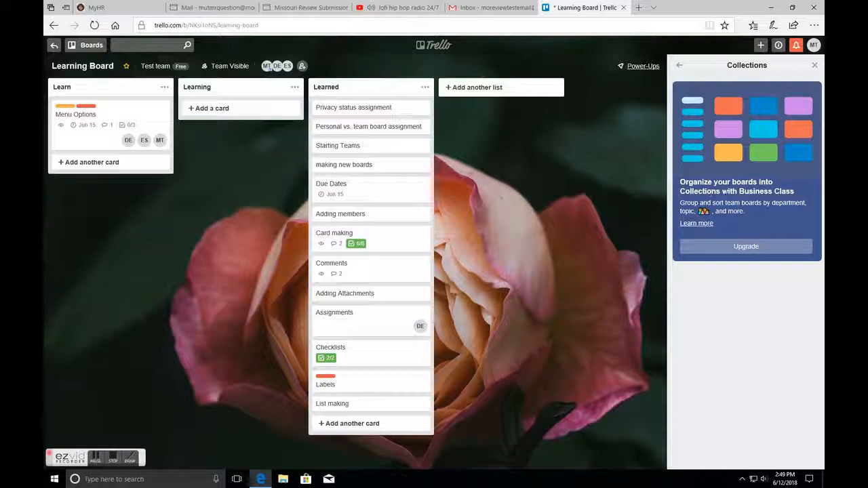
{"action": "left_click", "coordinate": [680, 68]}
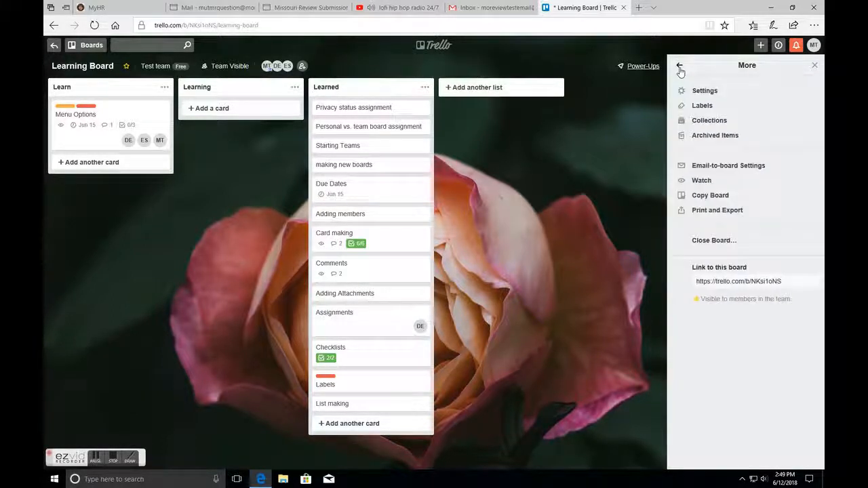
{"action": "left_click", "coordinate": [710, 136]}
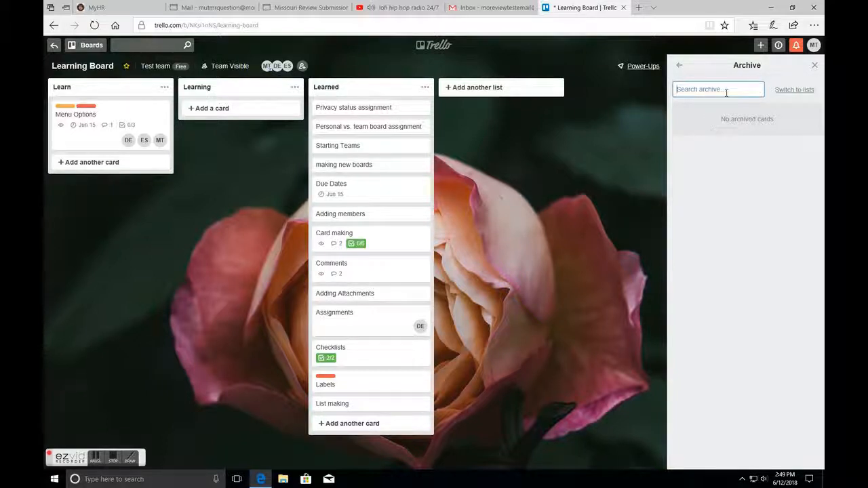
{"action": "left_click", "coordinate": [779, 95]}
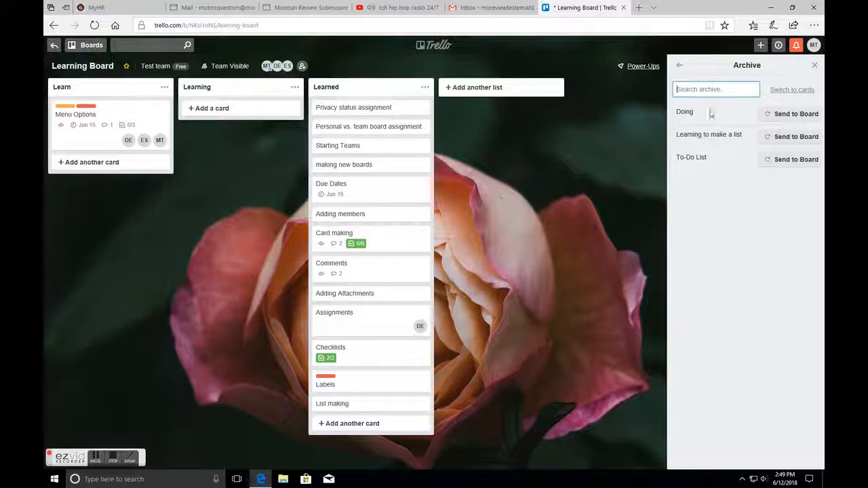
{"action": "left_click", "coordinate": [679, 65]}
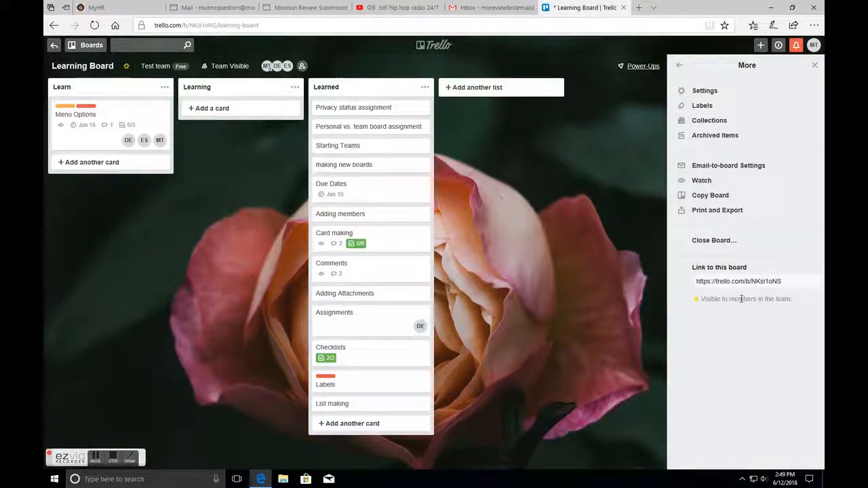
{"action": "left_click", "coordinate": [680, 67]}
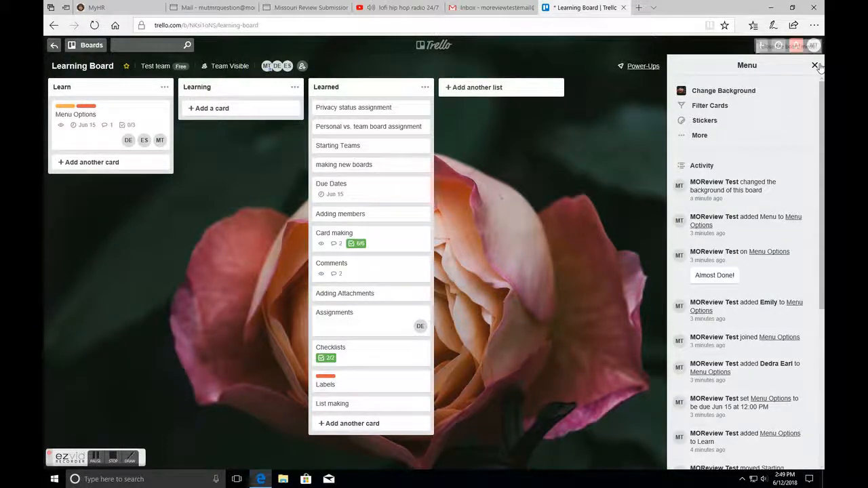
{"action": "left_click", "coordinate": [816, 66]}
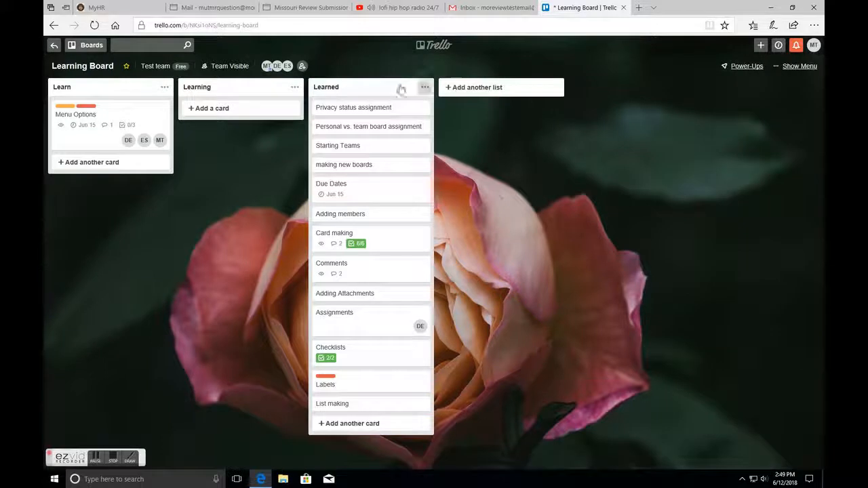
- Open the Menu Options card and check off all three items of the Menu checklist
{"action": "left_click", "coordinate": [141, 114]}
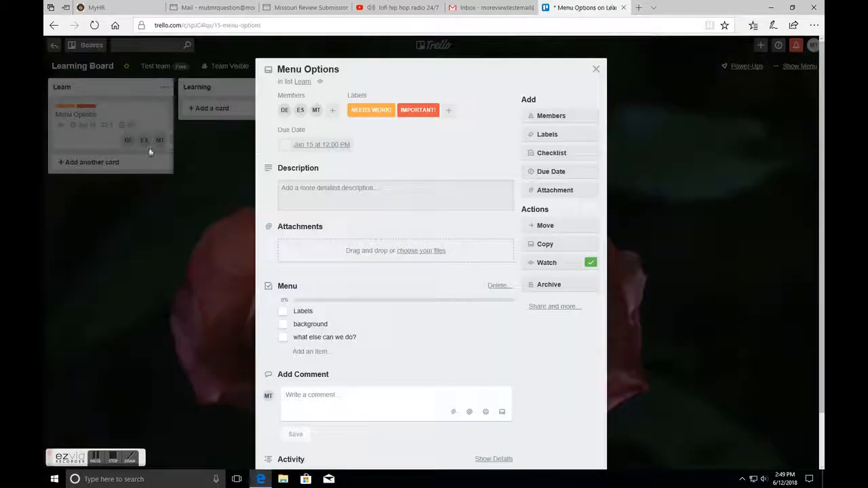
{"action": "left_click", "coordinate": [283, 313]}
{"action": "left_click", "coordinate": [282, 325]}
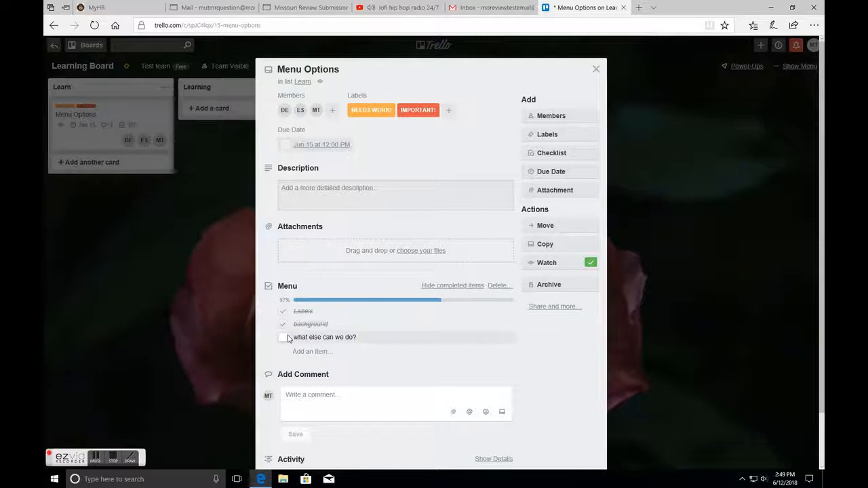
{"action": "left_click", "coordinate": [284, 338]}
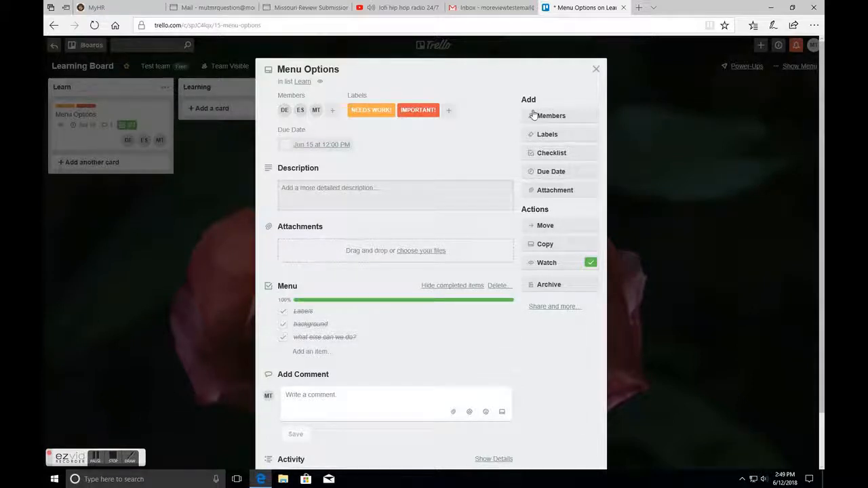
{"action": "left_click", "coordinate": [596, 69]}
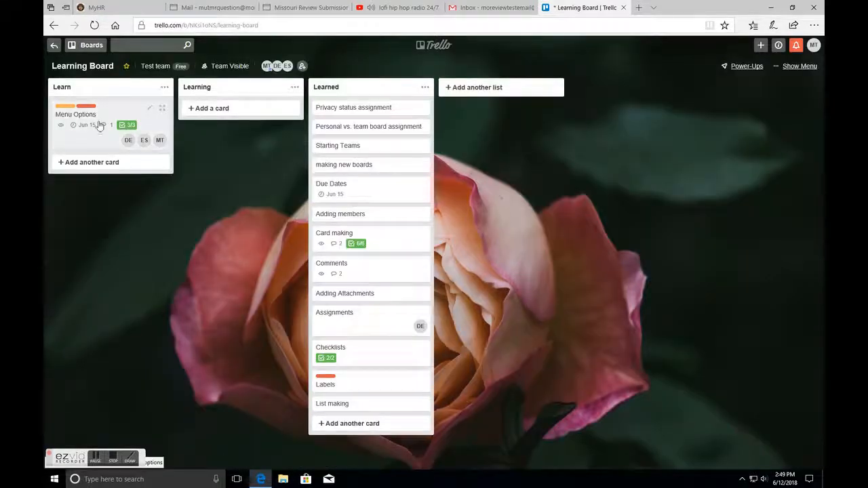
- Move the Menu Options card into the Learned list below Personal vs. team board assignment
{"action": "left_click_drag", "start_coordinate": [105, 115], "coordinate": [373, 139]}
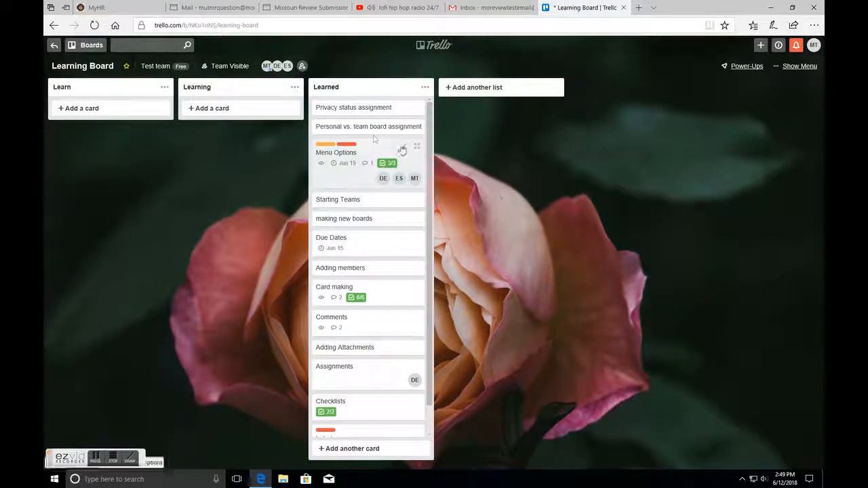
{"action": "scroll", "coordinate": [431, 139], "scroll_direction": "down", "scroll_amount": 1}
{"action": "scroll", "coordinate": [430, 139], "scroll_direction": "down", "scroll_amount": 1}
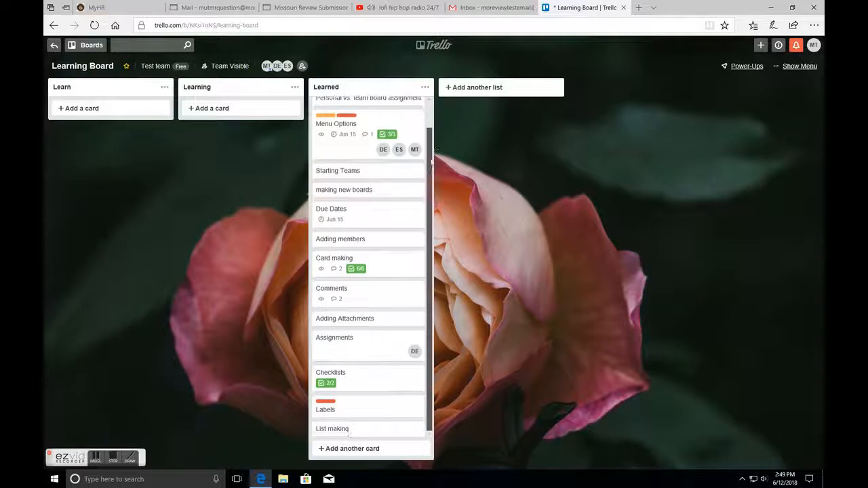
{"action": "scroll", "coordinate": [431, 156], "scroll_direction": "up", "scroll_amount": 2}
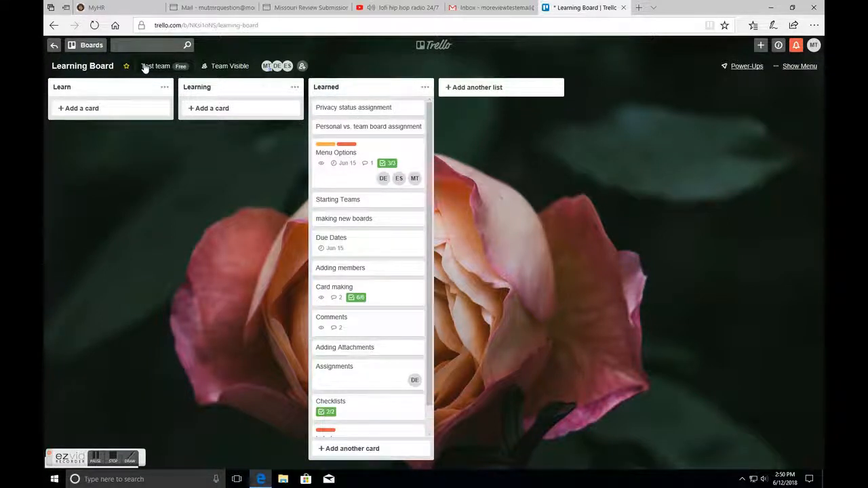
{"action": "left_click", "coordinate": [116, 461]}
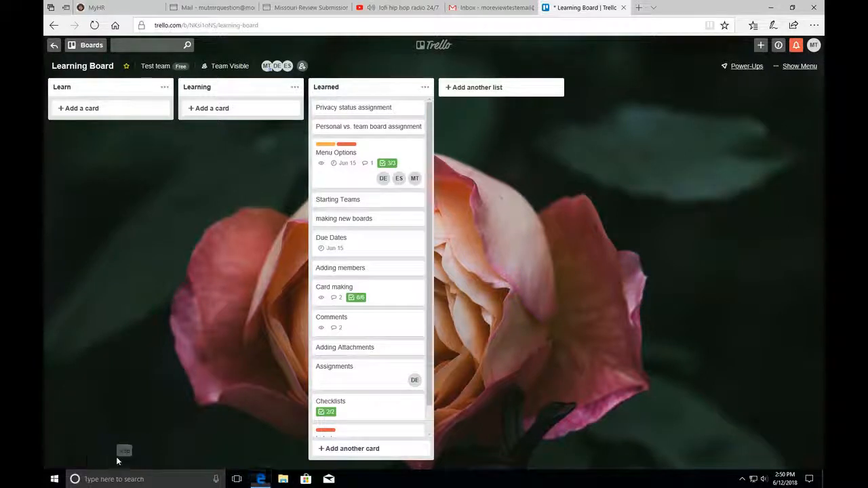